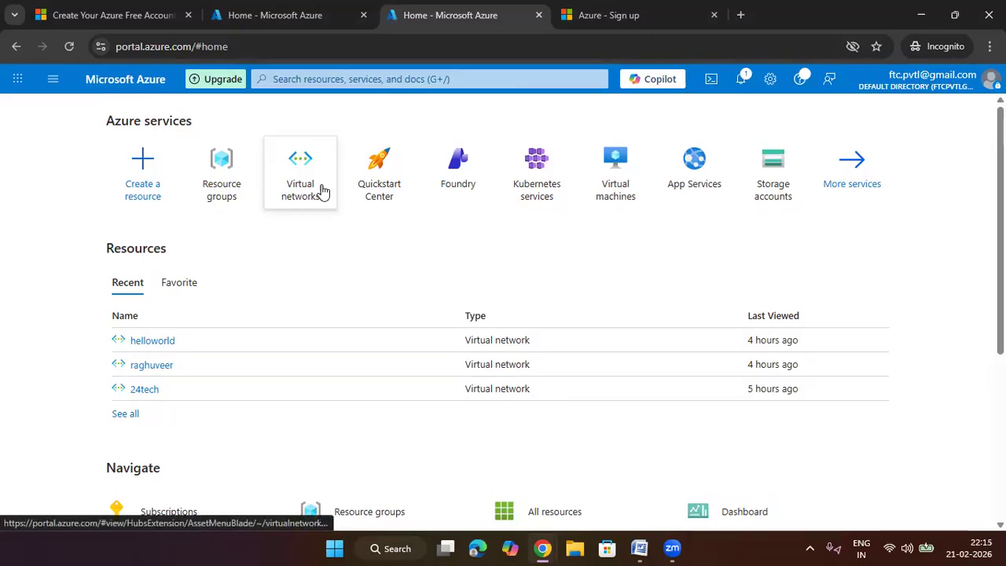
mouse_move(295, 196)
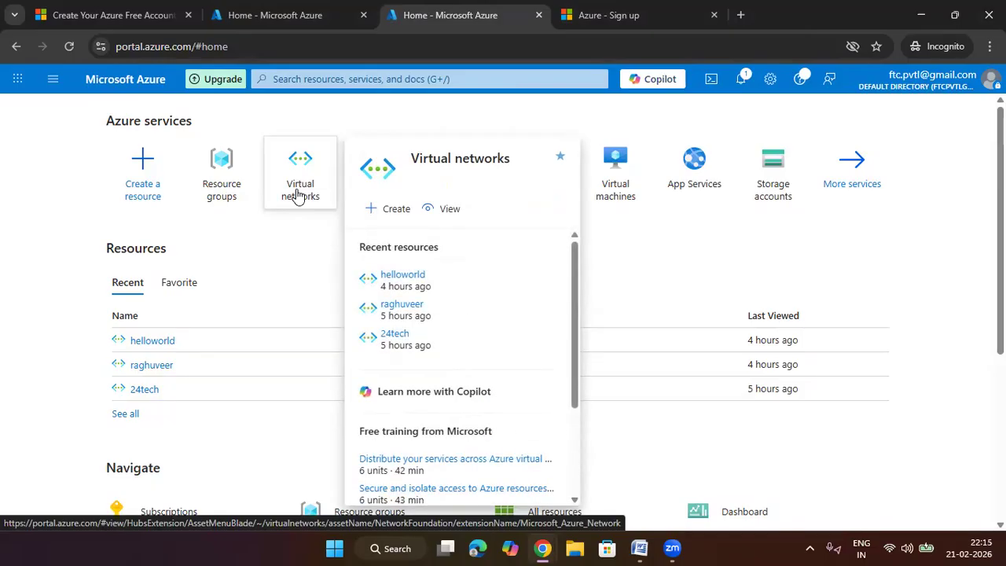
left_click(362, 79)
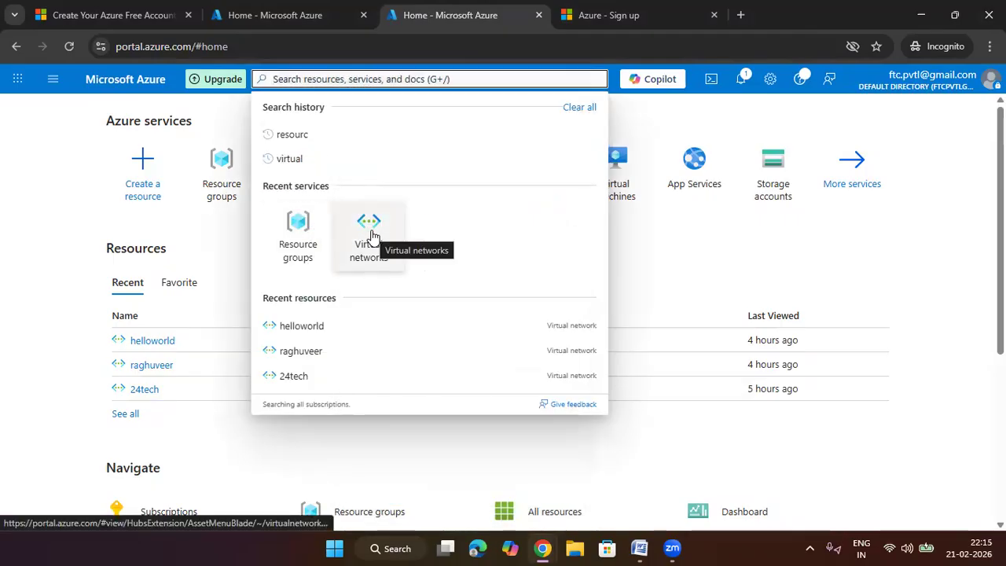
left_click(95, 189)
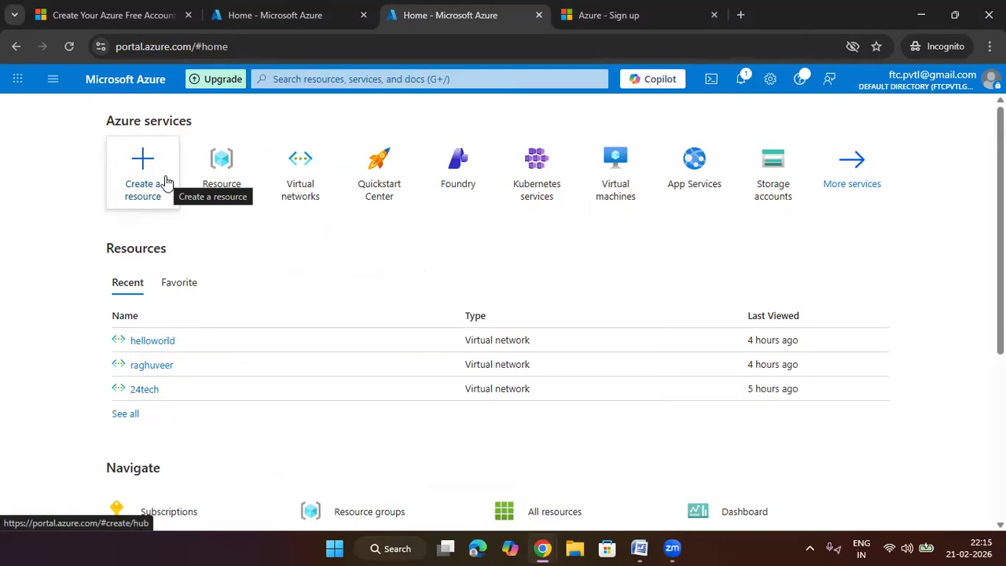
Start creating a resource, search the marketplace for "virtual network" and dismiss the Private Offers notice.
left_click(164, 180)
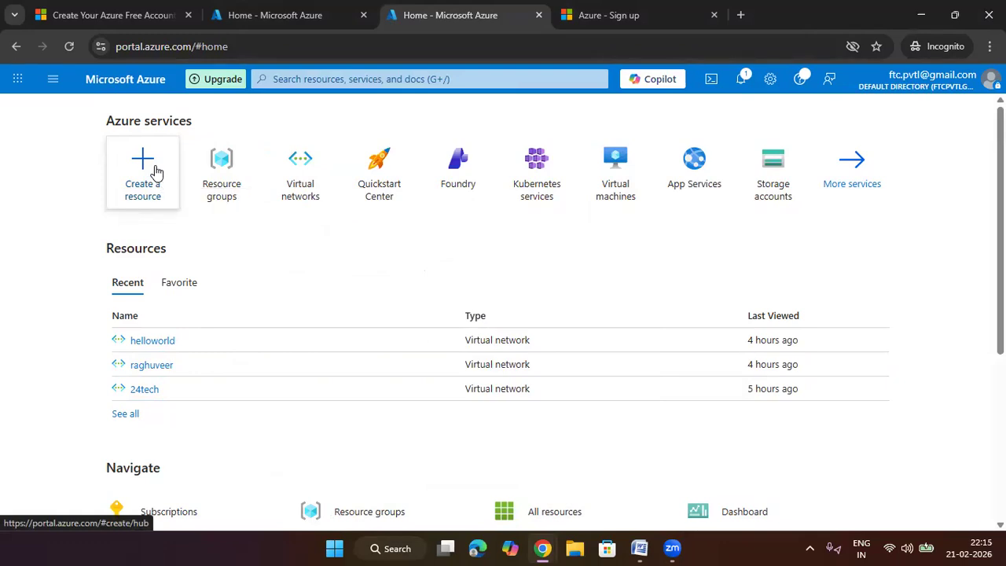
left_click(319, 182)
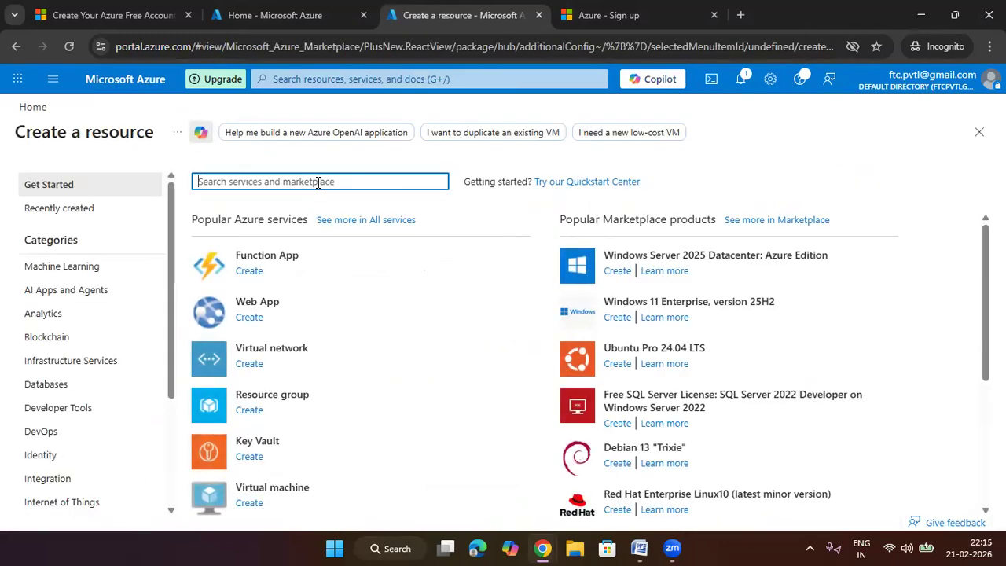
type("vi")
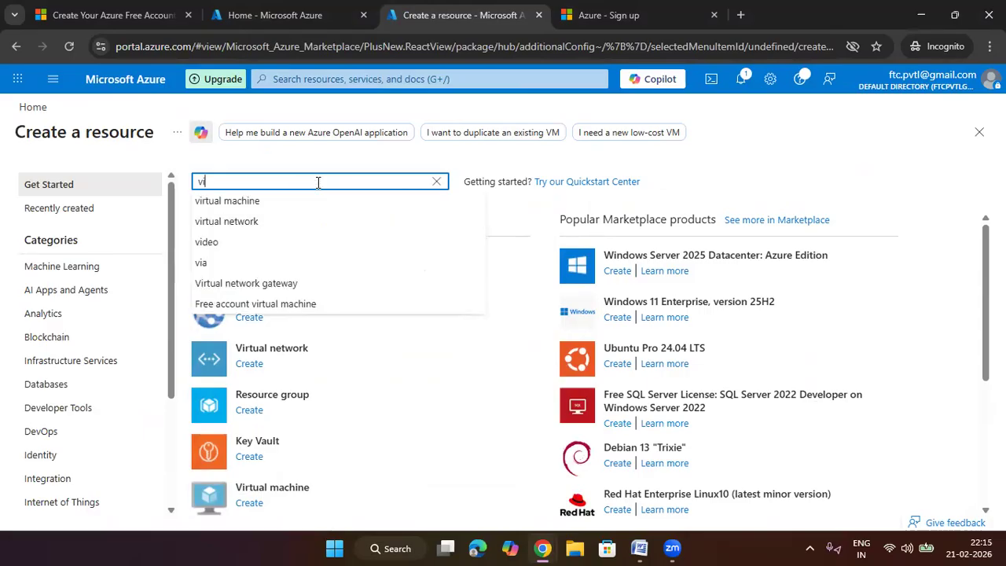
left_click(436, 181)
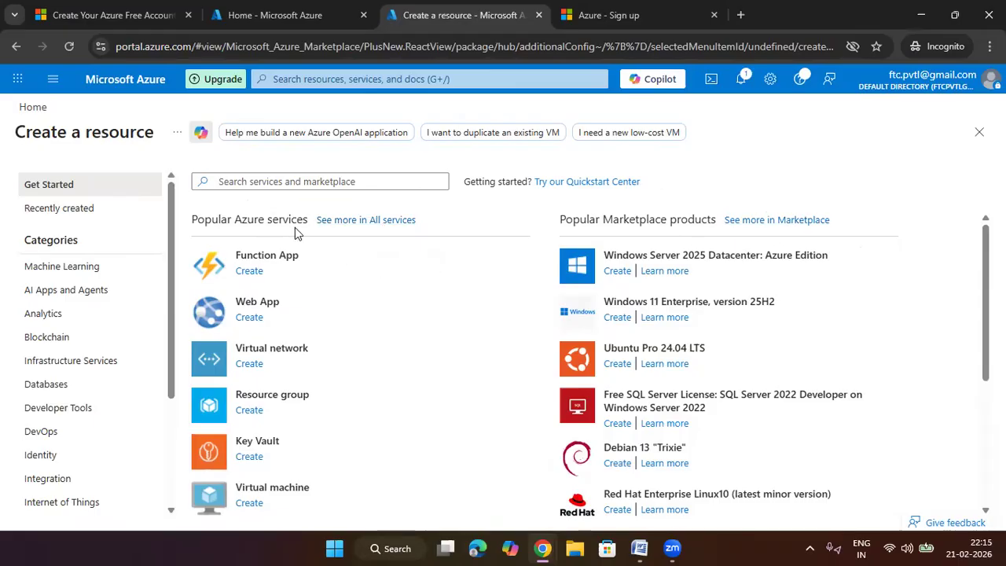
left_click(283, 181)
type("virt")
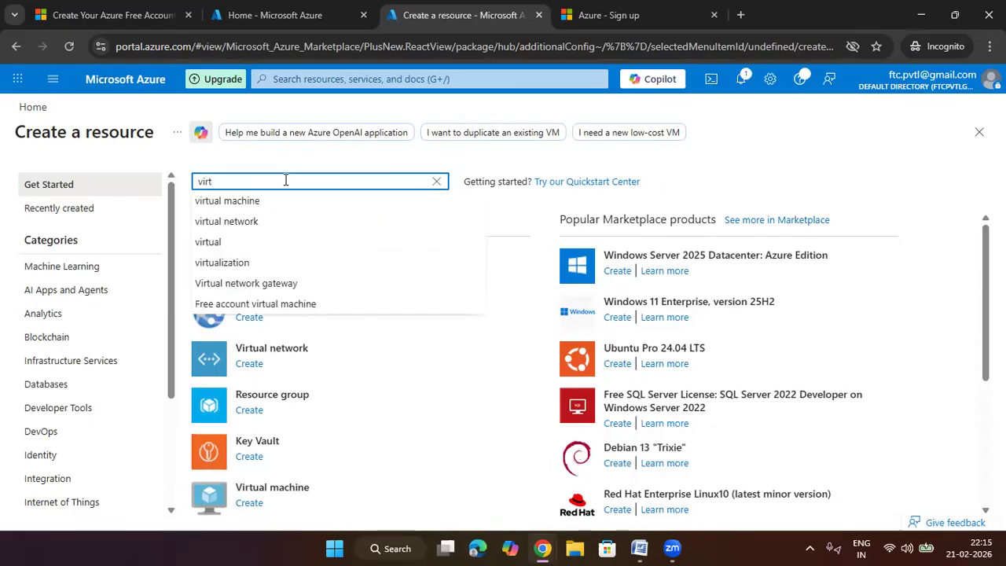
left_click(281, 223)
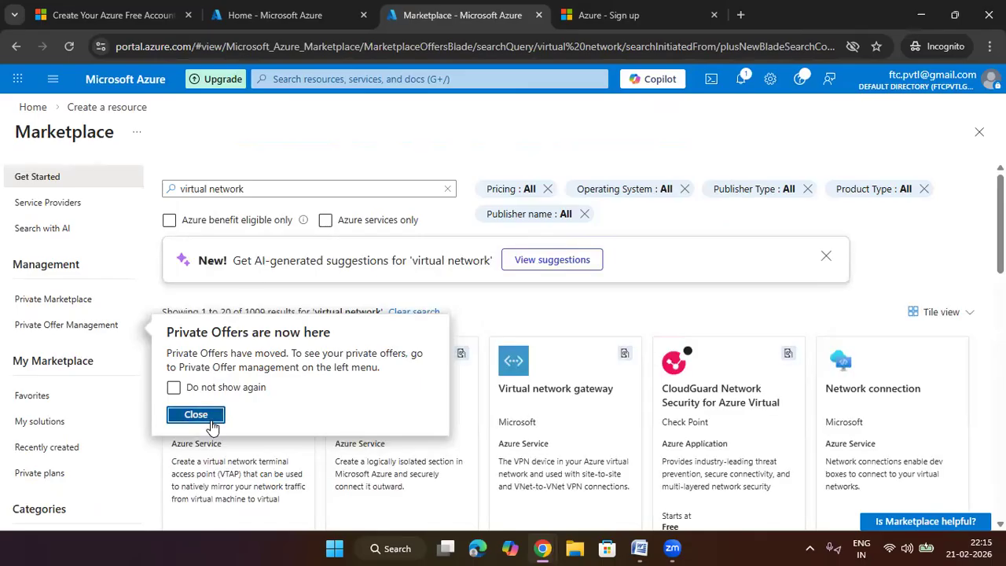
left_click(206, 416)
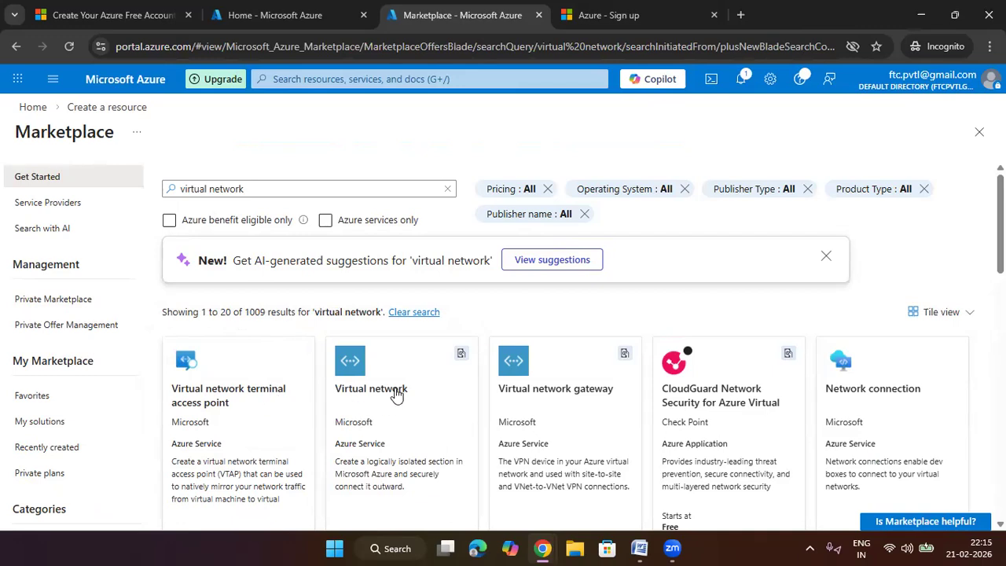
Choose Microsoft's Virtual network service from the marketplace results and start creating it.
scroll(392, 397, "down", 1)
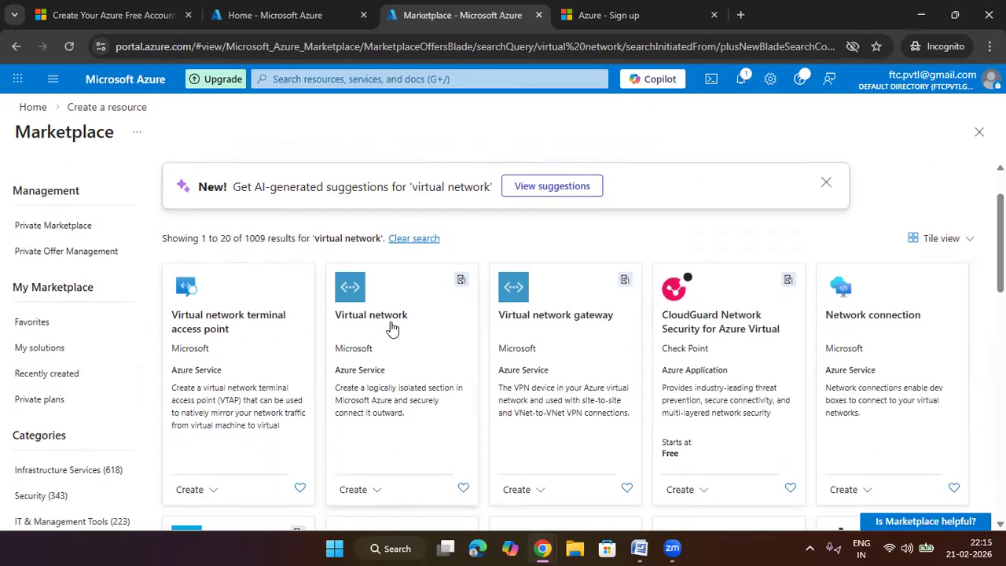
left_click(392, 329)
left_click(524, 348)
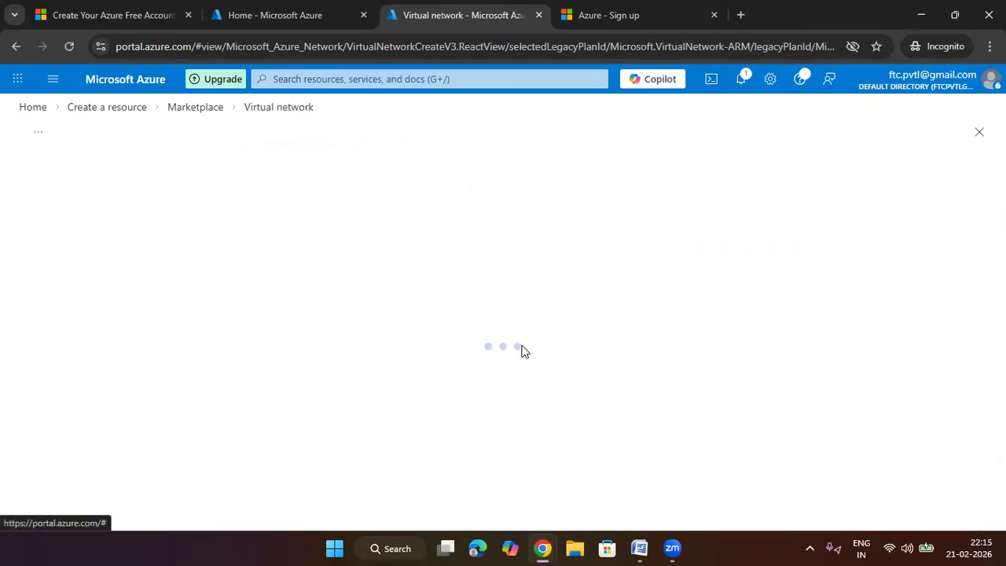
Create a new resource group for the virtual network, named with the owner's first name followed by 700.
scroll(708, 360, "down", 1)
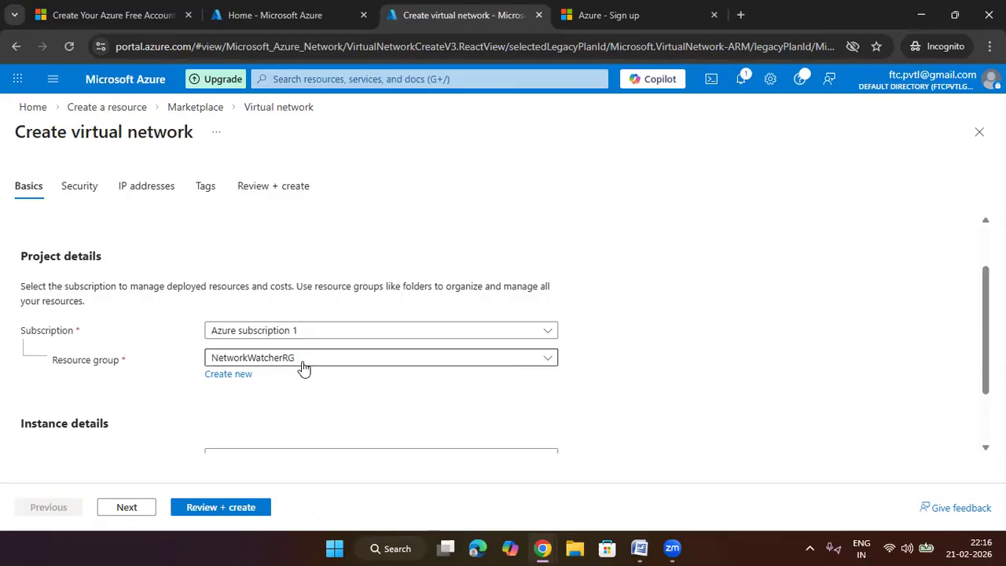
left_click(235, 375)
type("raghuveer")
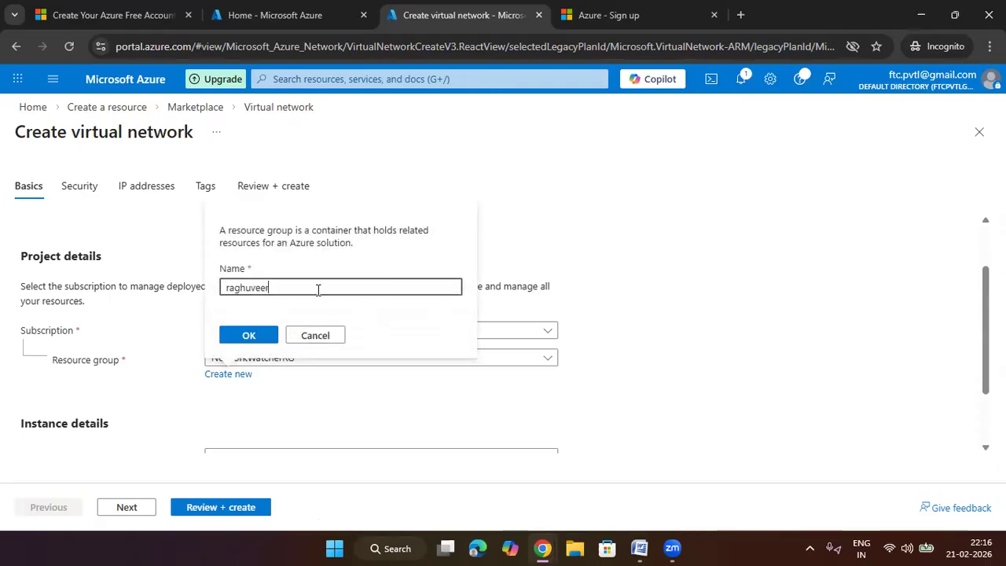
type("700")
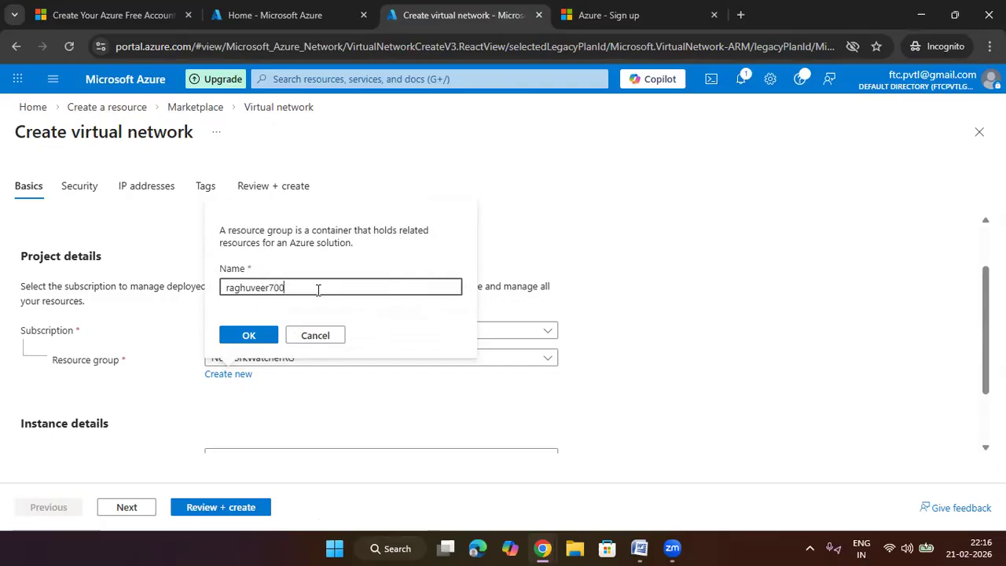
left_click(253, 335)
Name the virtual network with the owner's first name followed by "-vnet" and check the available regions.
scroll(689, 283, "down", 2)
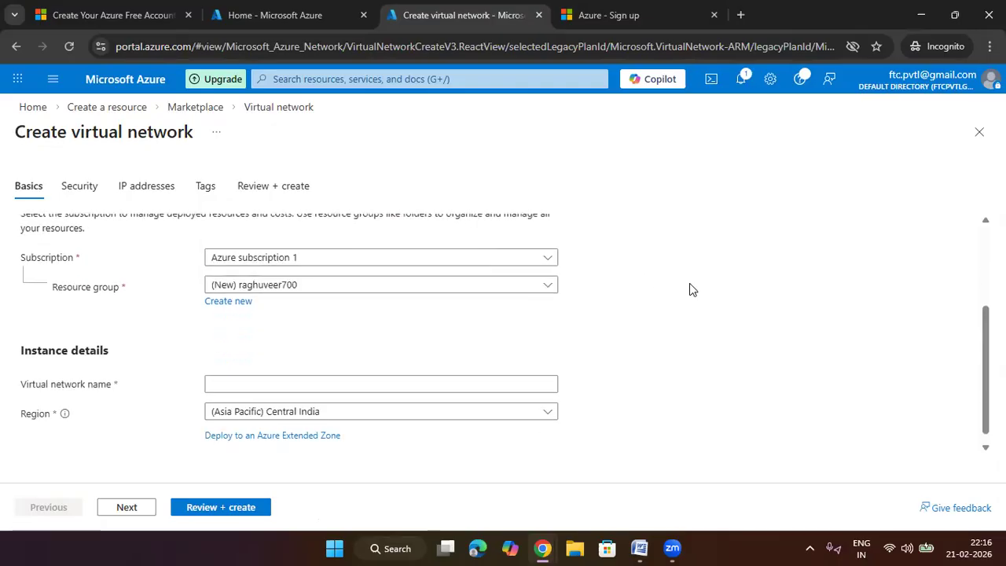
left_click(262, 384)
type("raghuveer")
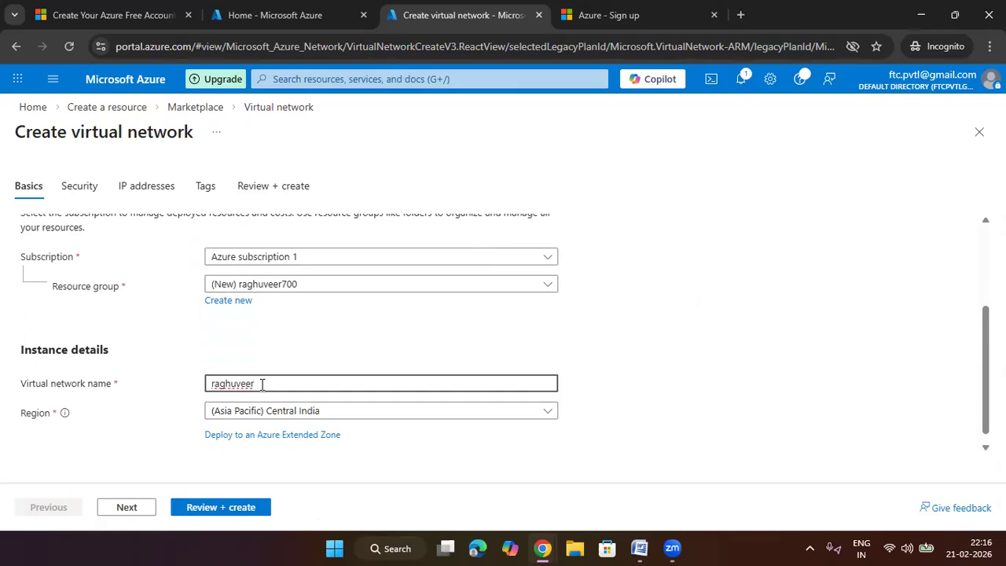
type("-vnet")
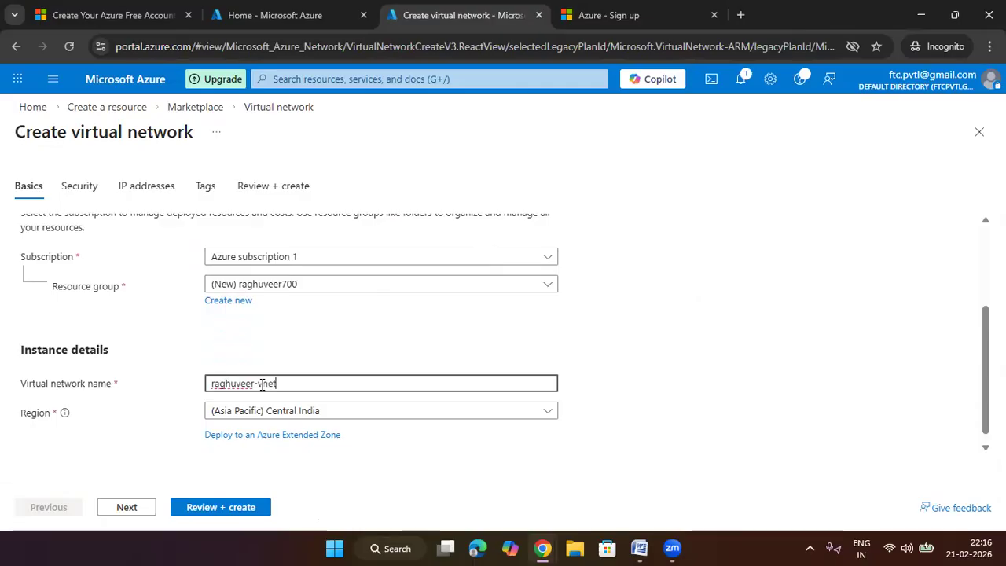
left_click(447, 404)
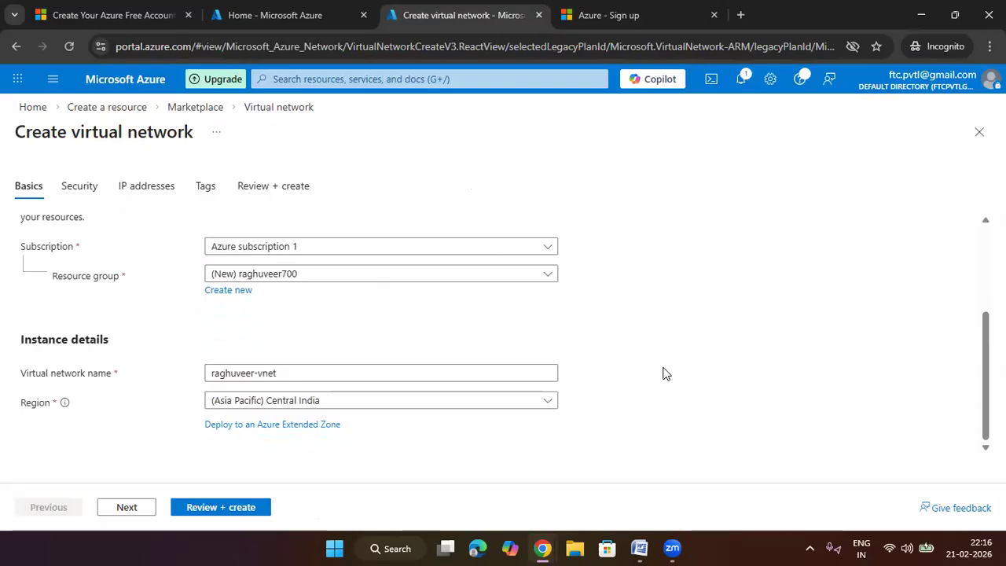
left_click(408, 403)
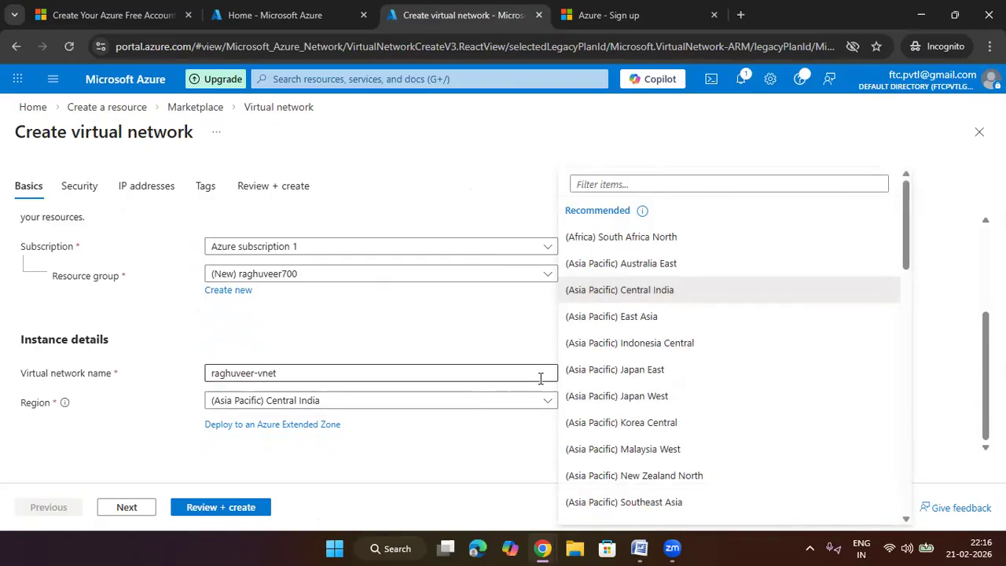
left_click(359, 403)
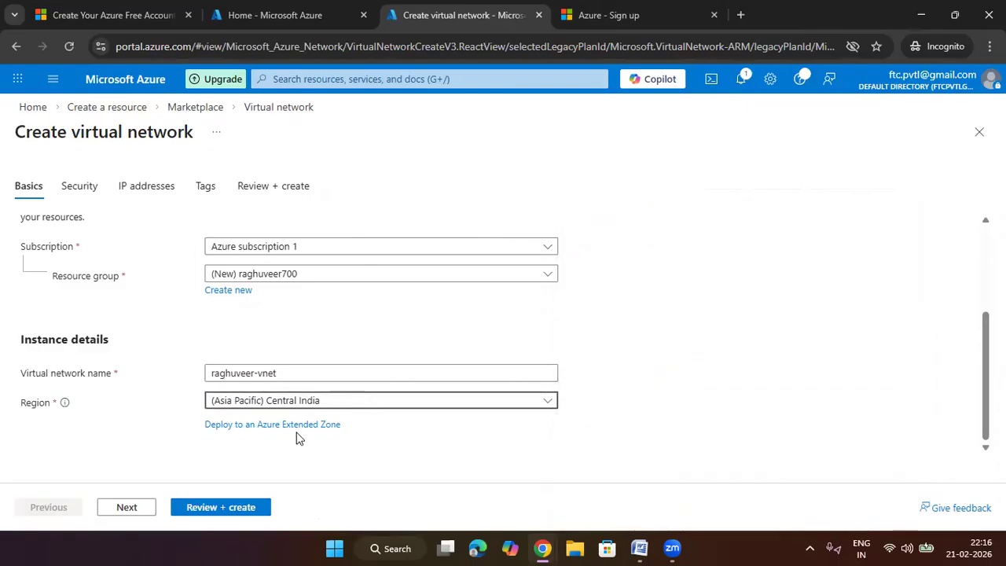
Proceed to the IP address settings, add a second IPv4 address space and set its starting address to 192.168.1.0.
left_click(127, 507)
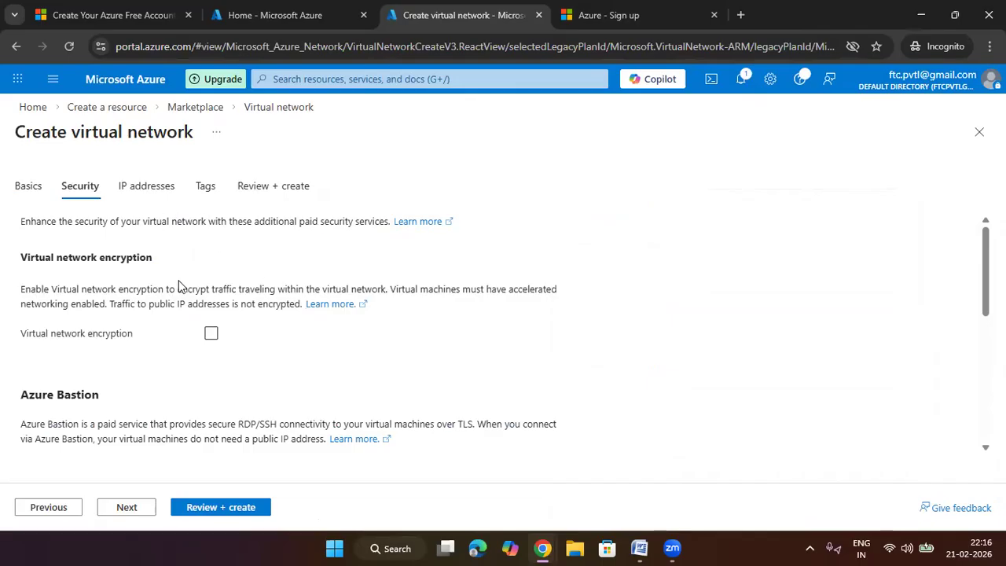
scroll(247, 306, "down", 3)
scroll(247, 307, "up", 3)
left_click(172, 191)
scroll(196, 401, "down", 3)
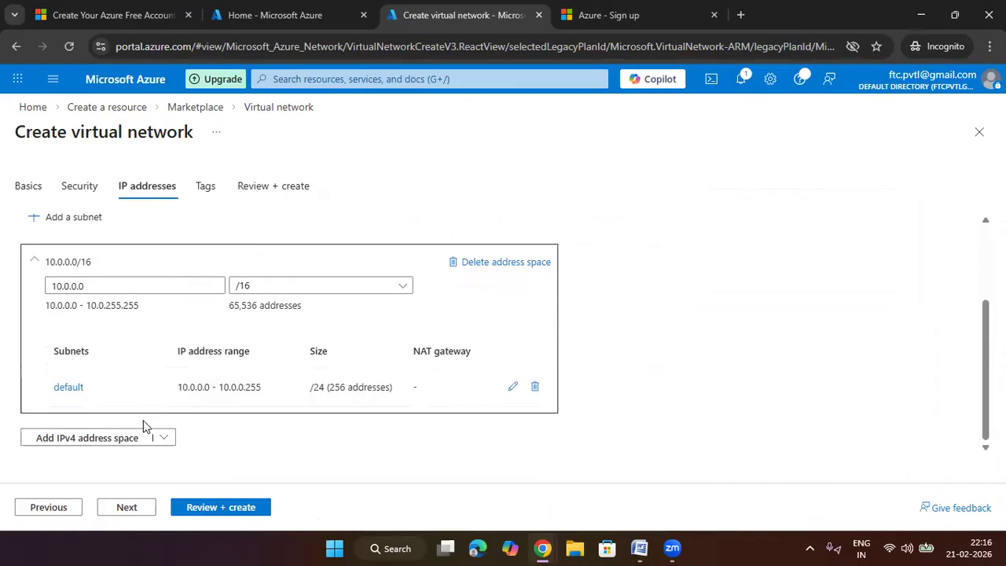
left_click(86, 438)
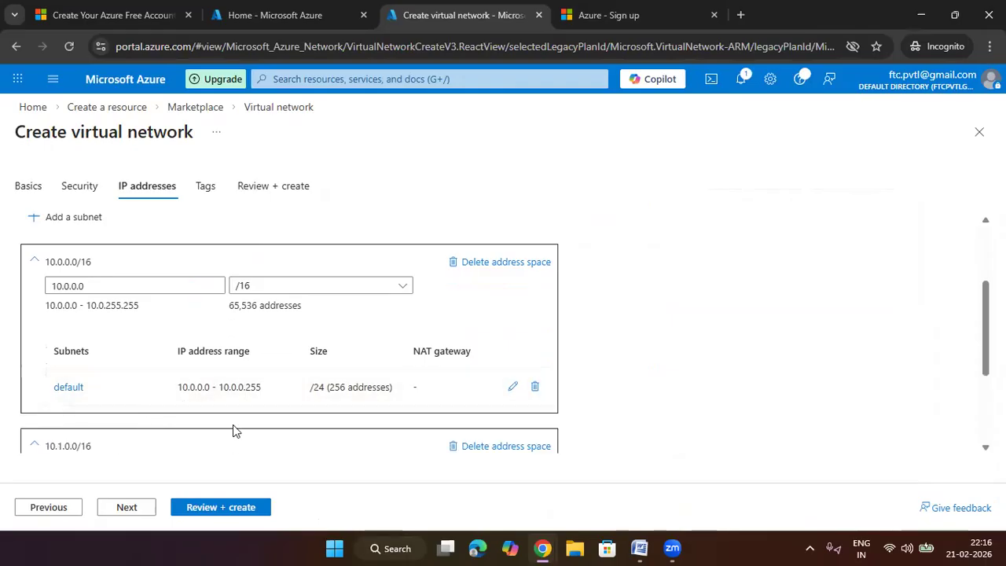
scroll(234, 424, "down", 2)
left_click_drag(202, 323, 4, 322)
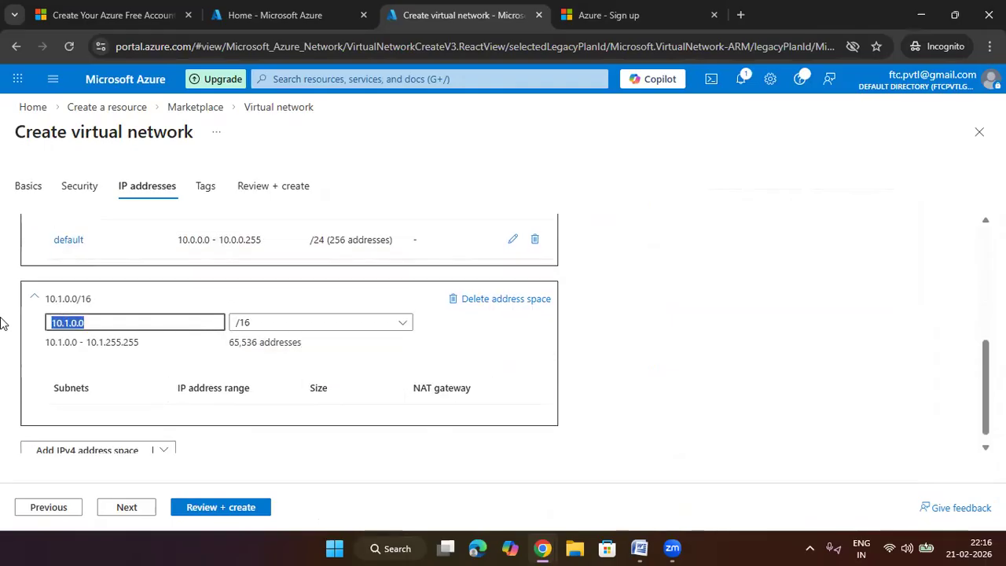
type("192.168.1.0")
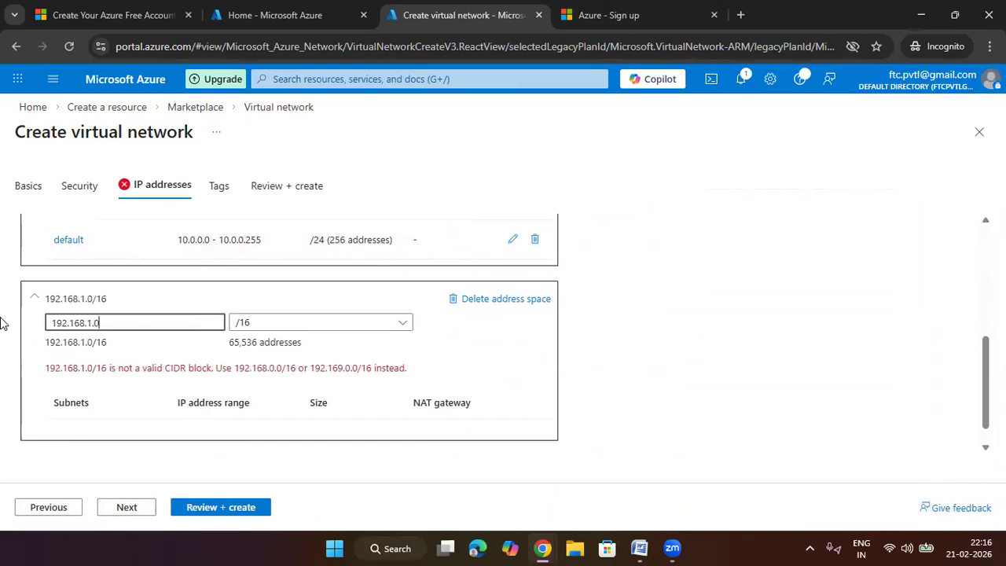
Set the prefix size of the 192.168.1.0 address space to /24.
key("Tab")
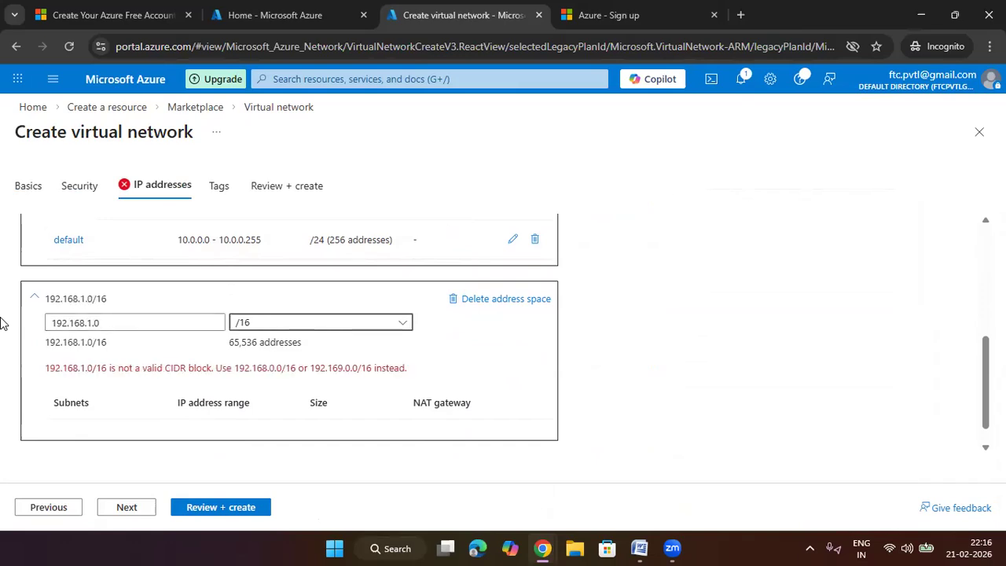
key("Down")
key("Down")
key("Down")
key("Down")
key("Down")
key("Down")
key("Down")
key("Down")
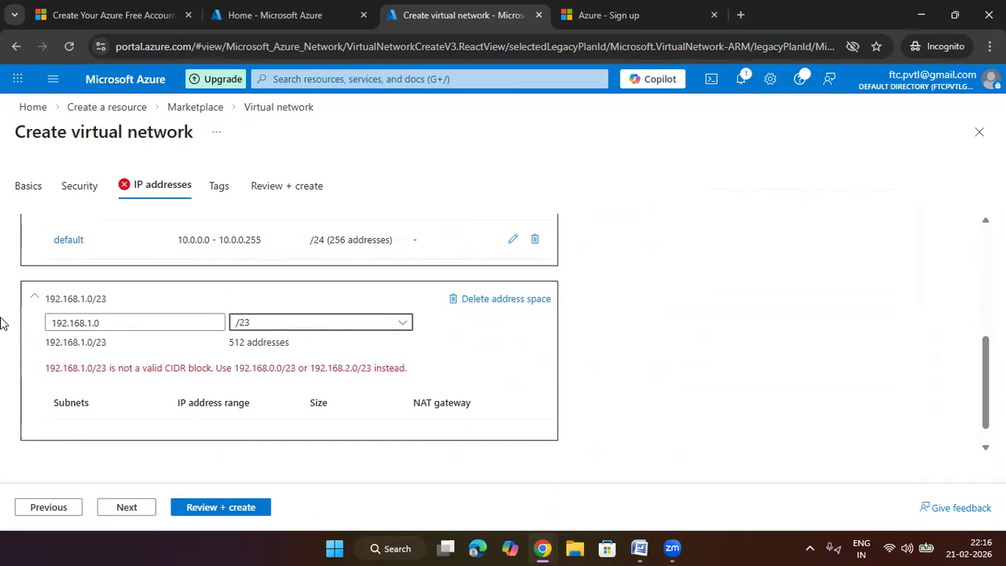
left_click(570, 298)
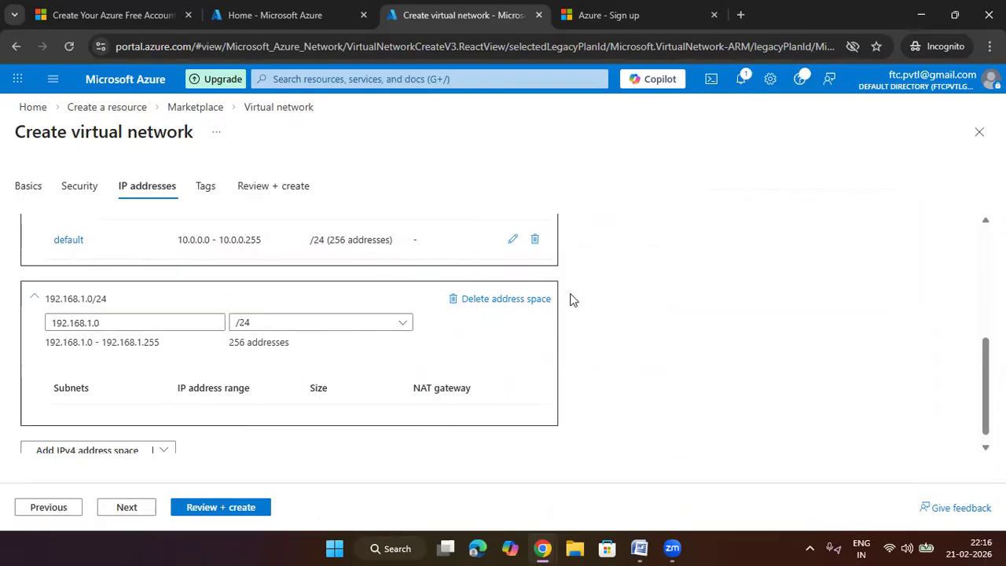
Review the virtual network configuration and create the network.
scroll(571, 299, "down", 1)
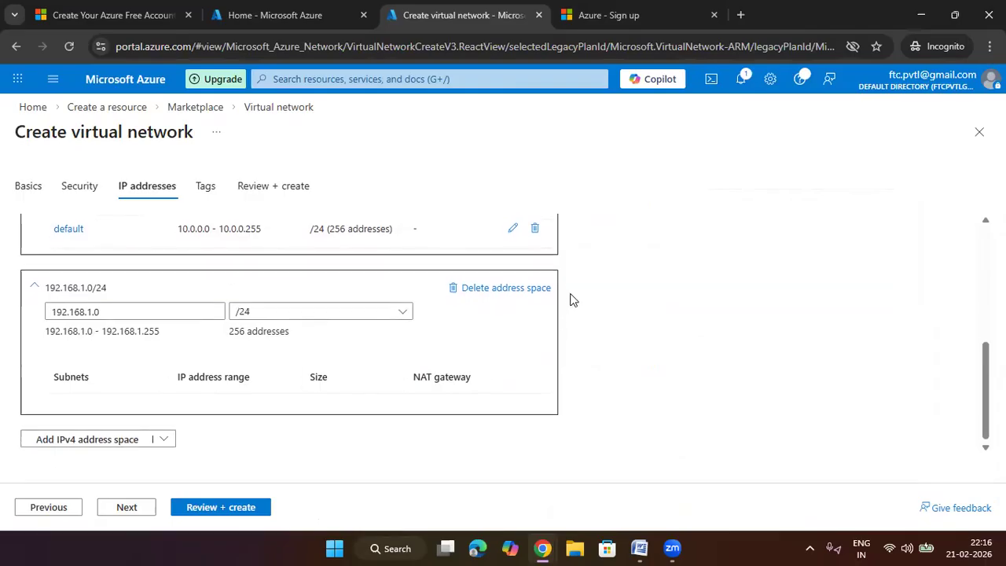
left_click(246, 492)
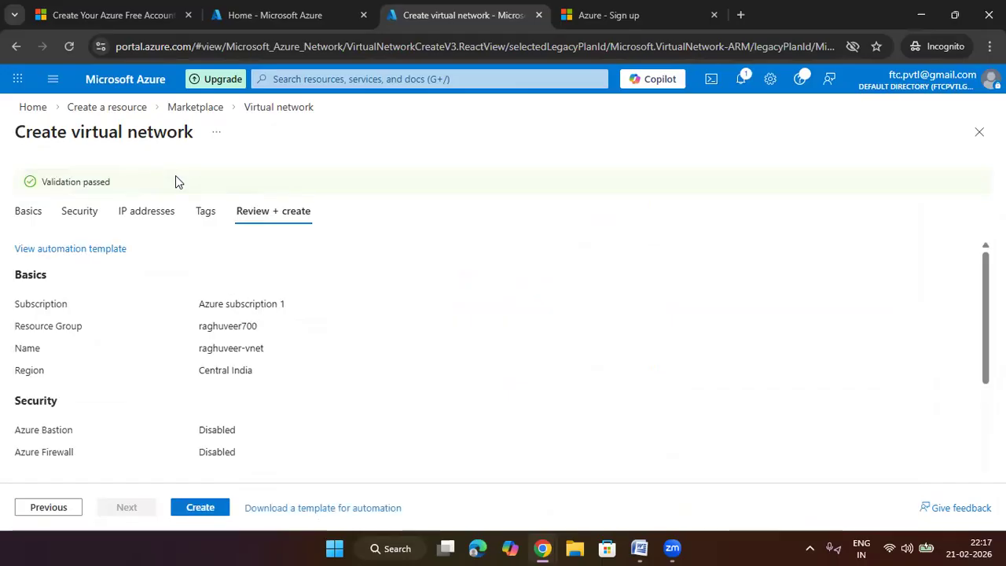
left_click(199, 507)
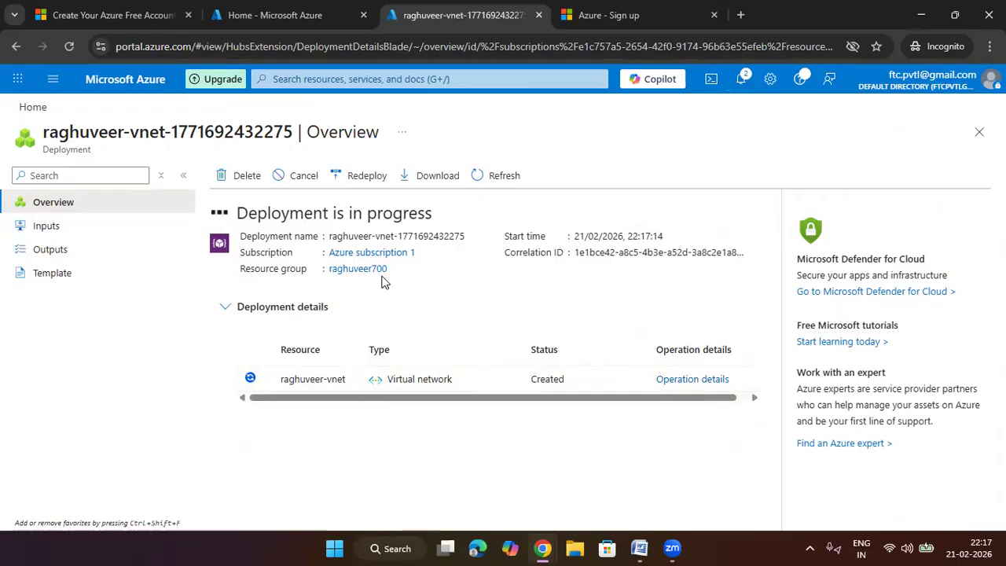
Open the newly deployed virtual network from the deployment details and highlight its name on the overview page.
left_click(281, 306)
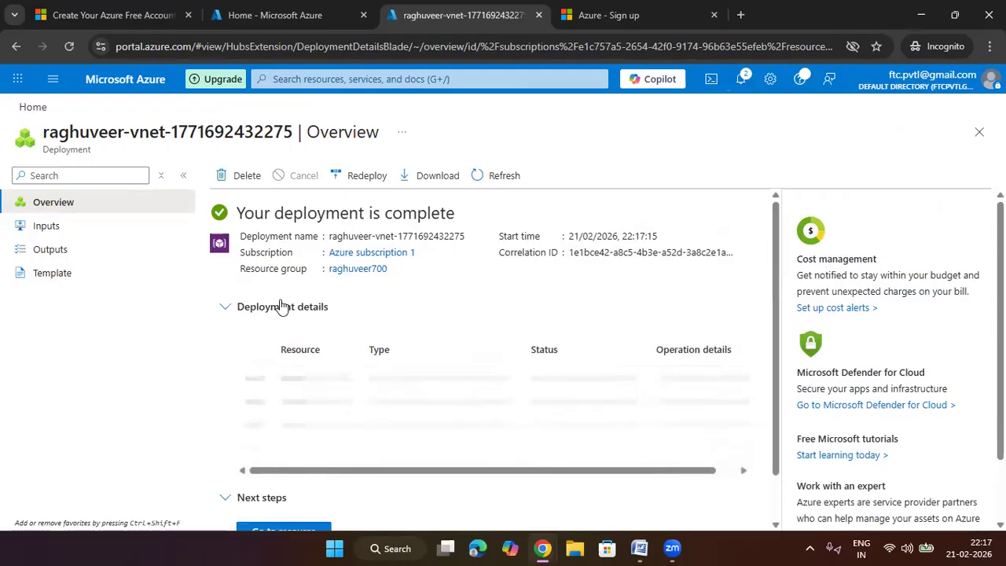
left_click(313, 378)
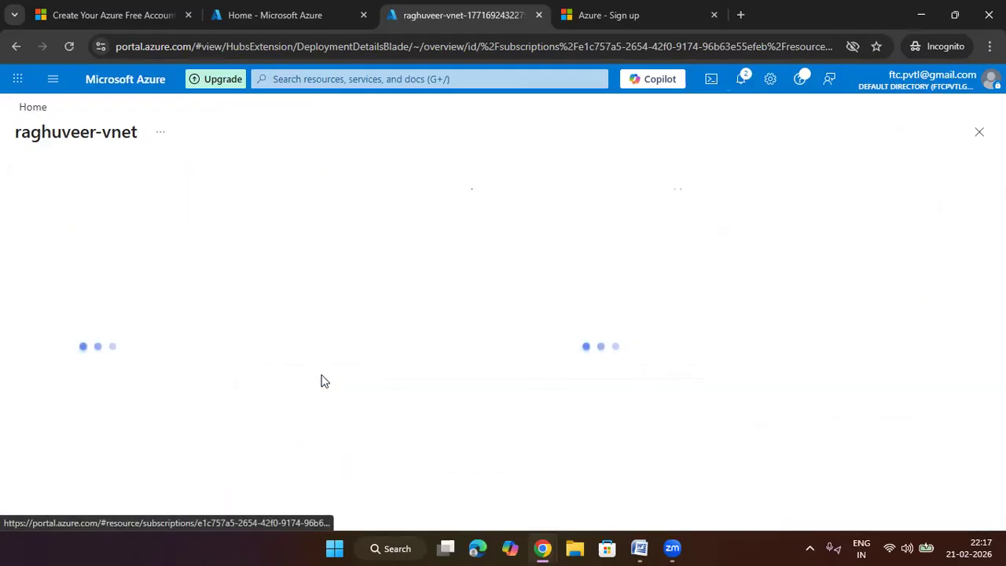
left_click_drag(168, 135, 40, 137)
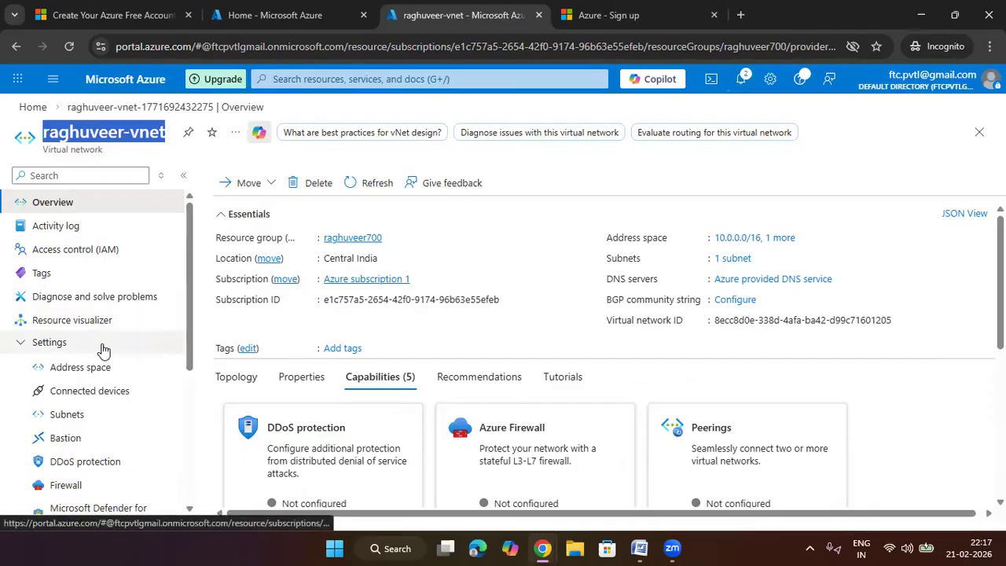
Look through the virtual network's Activity log, Access control, Tags, Diagnose and solve problems and Resource visualizer pages, and the Settings group.
left_click(58, 228)
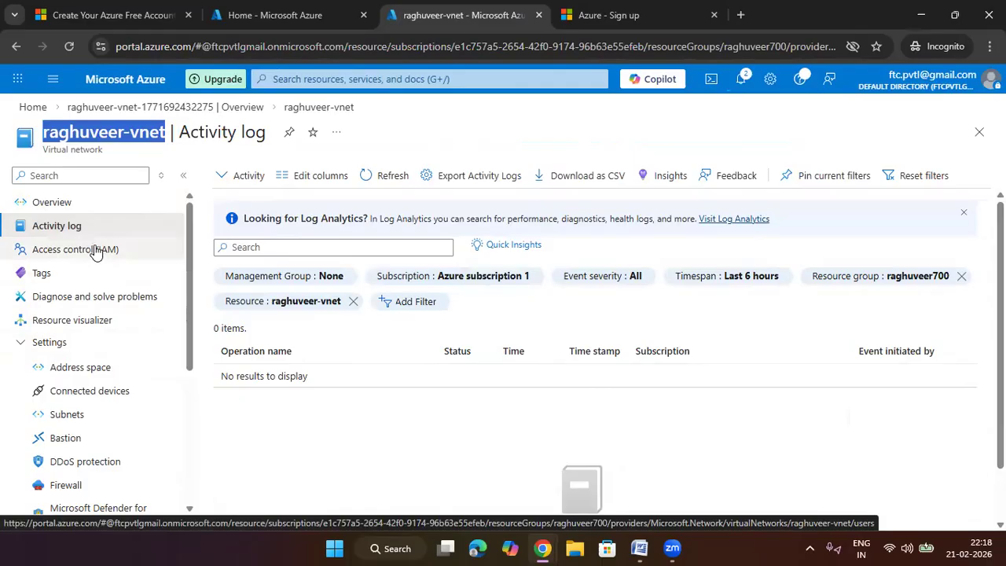
left_click(95, 250)
left_click(87, 226)
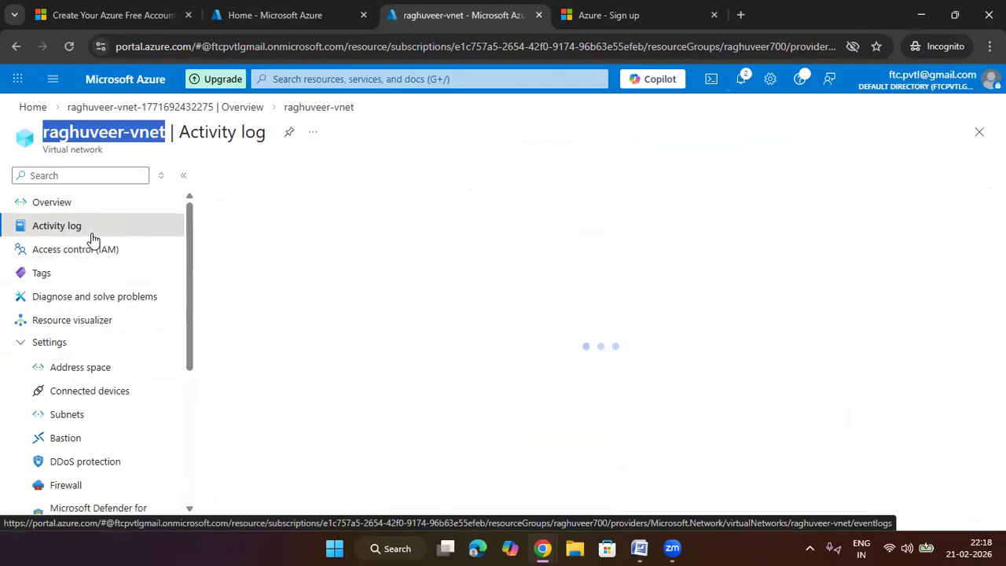
left_click(75, 274)
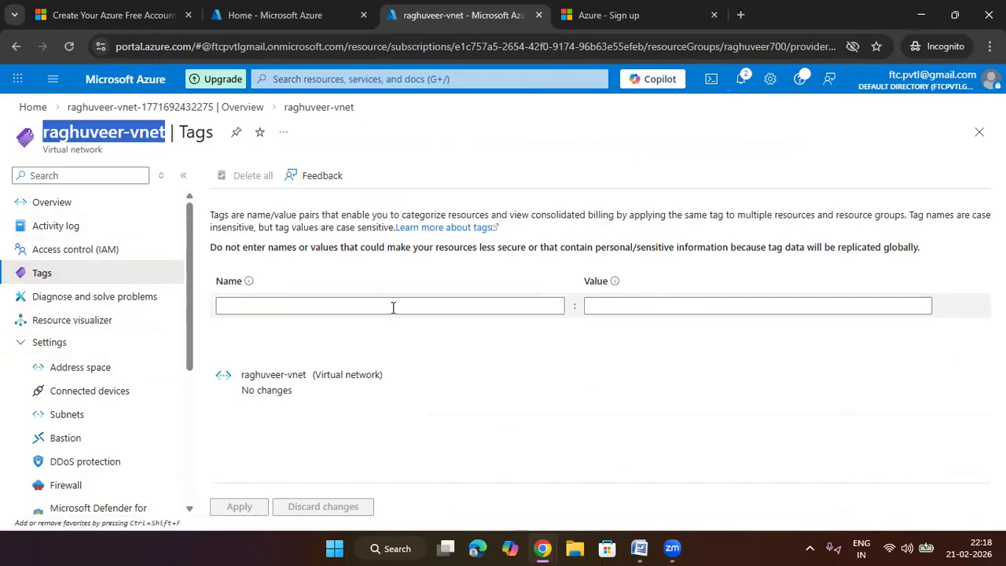
left_click(232, 301)
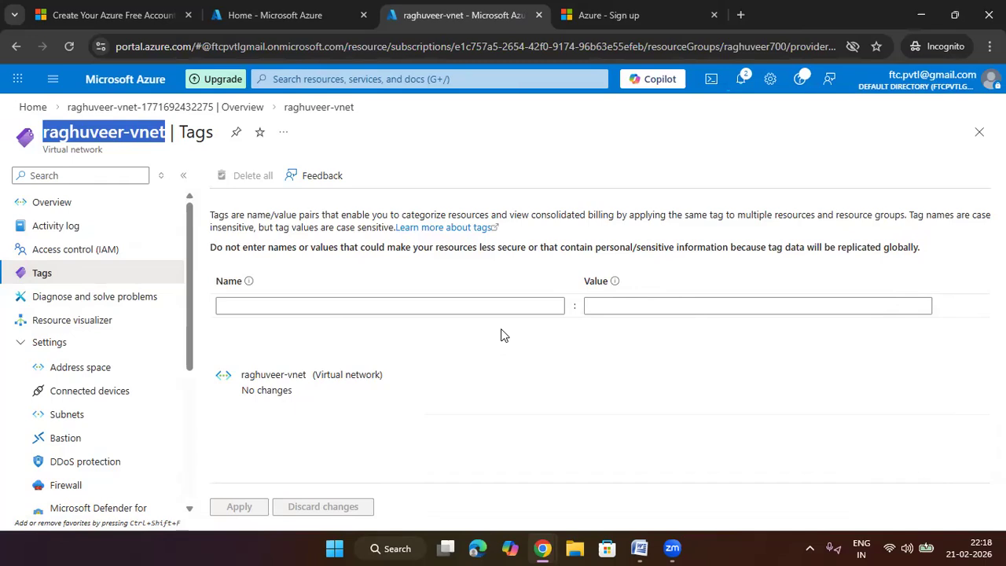
left_click(100, 300)
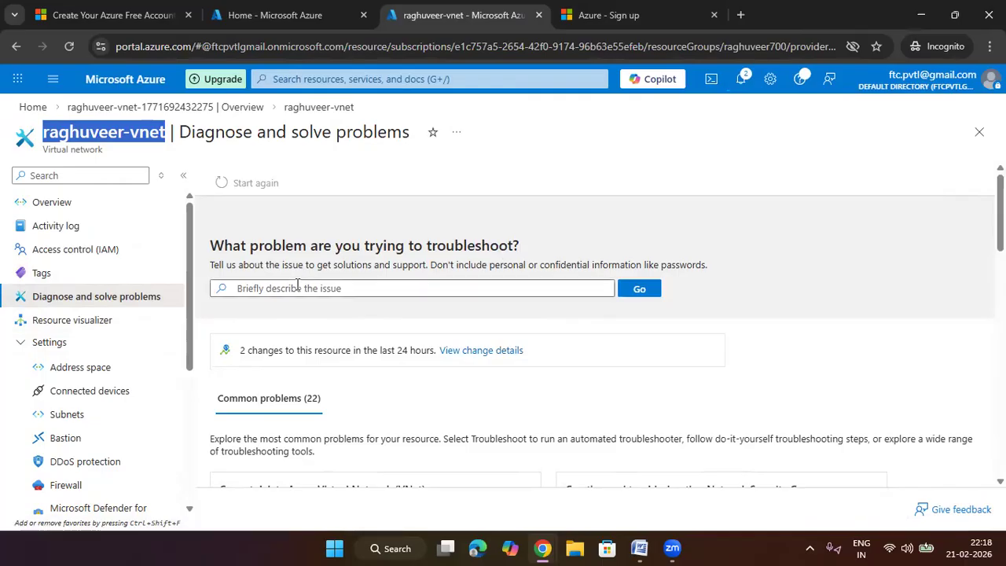
left_click(140, 325)
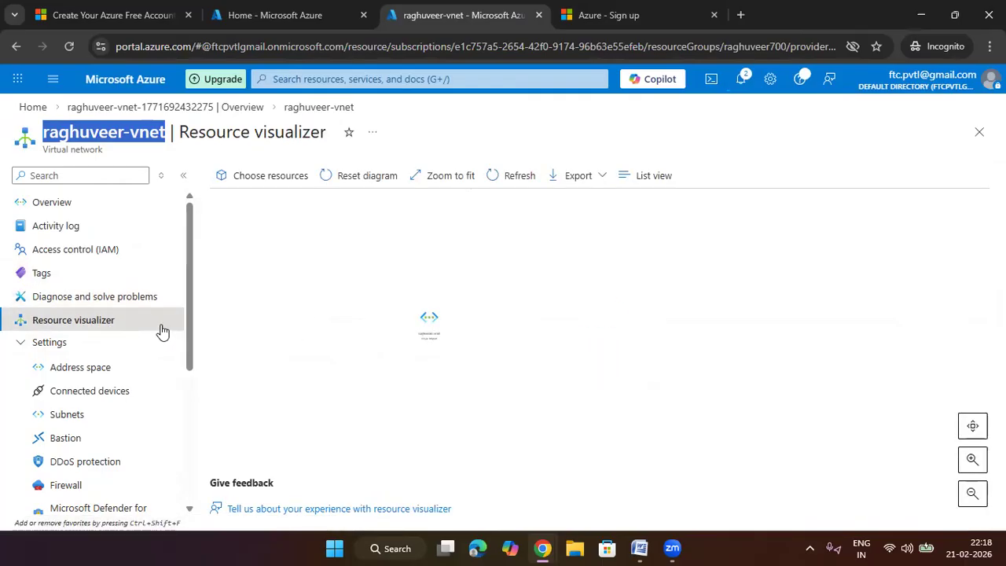
left_click(87, 346)
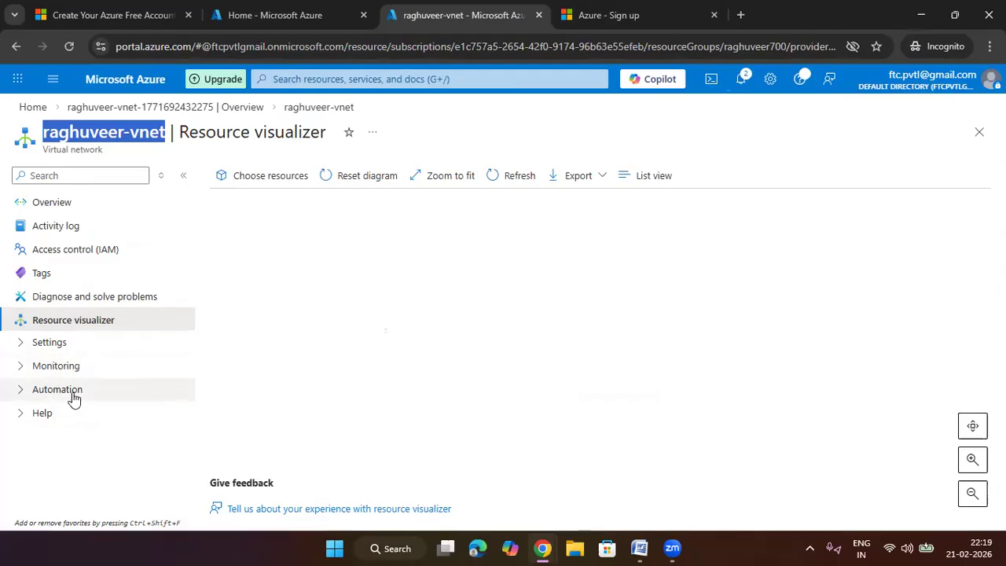
left_click(67, 348)
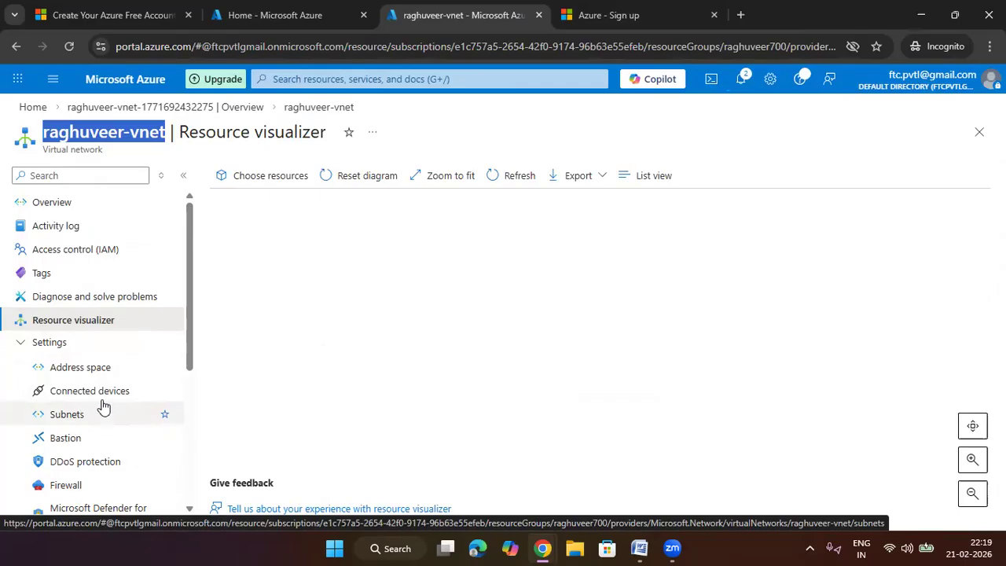
Open the virtual network's Address space settings and review the configured address ranges and the peered network section.
left_click(90, 369)
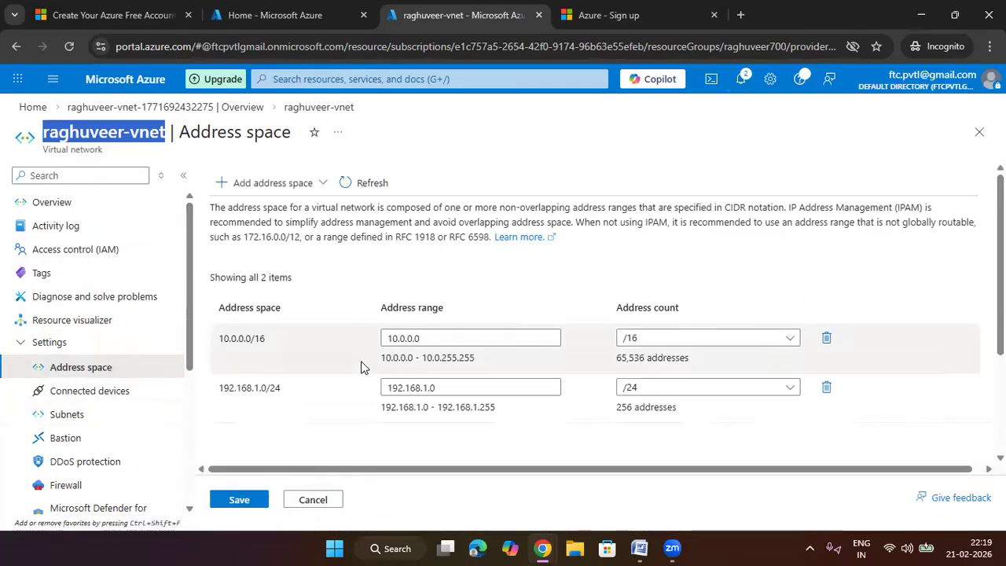
scroll(361, 367, "down", 2)
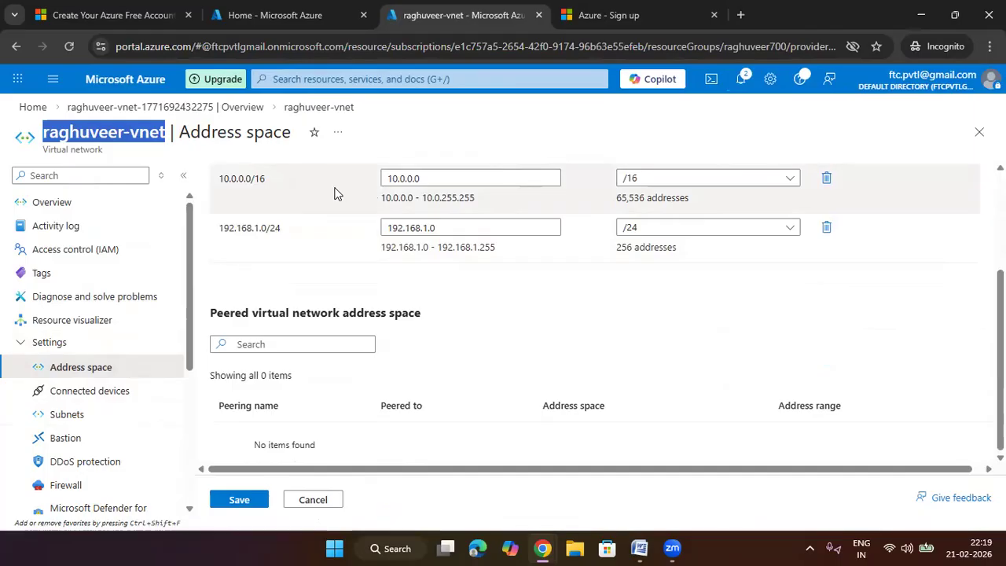
left_click(248, 229)
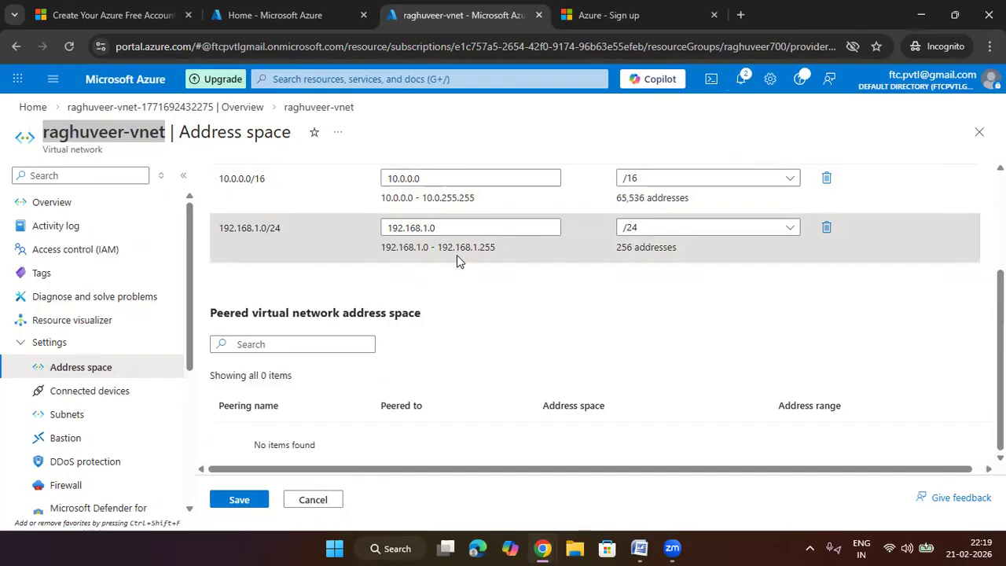
scroll(460, 260, "up", 3)
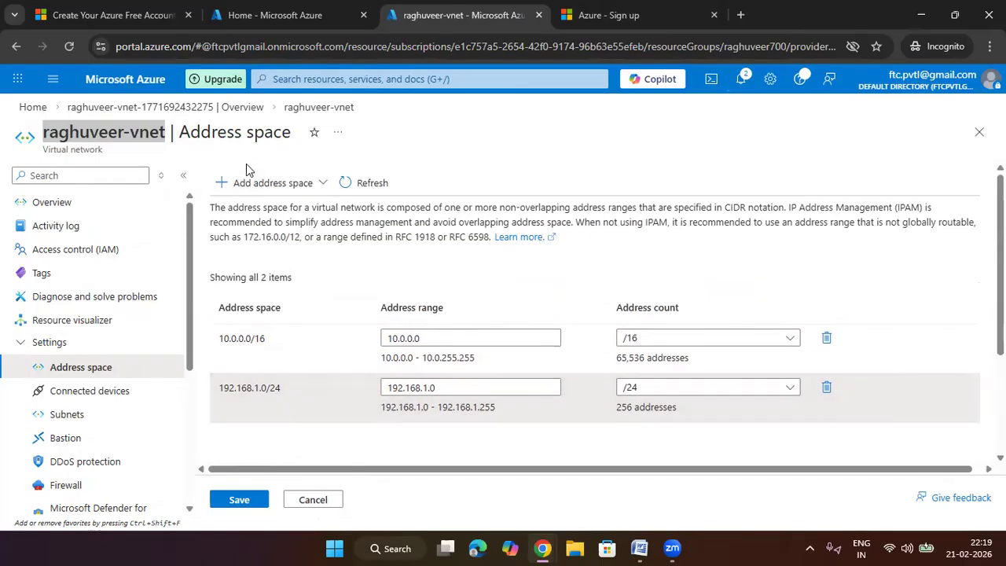
Add a third IPv4 address space to the virtual network.
left_click(251, 184)
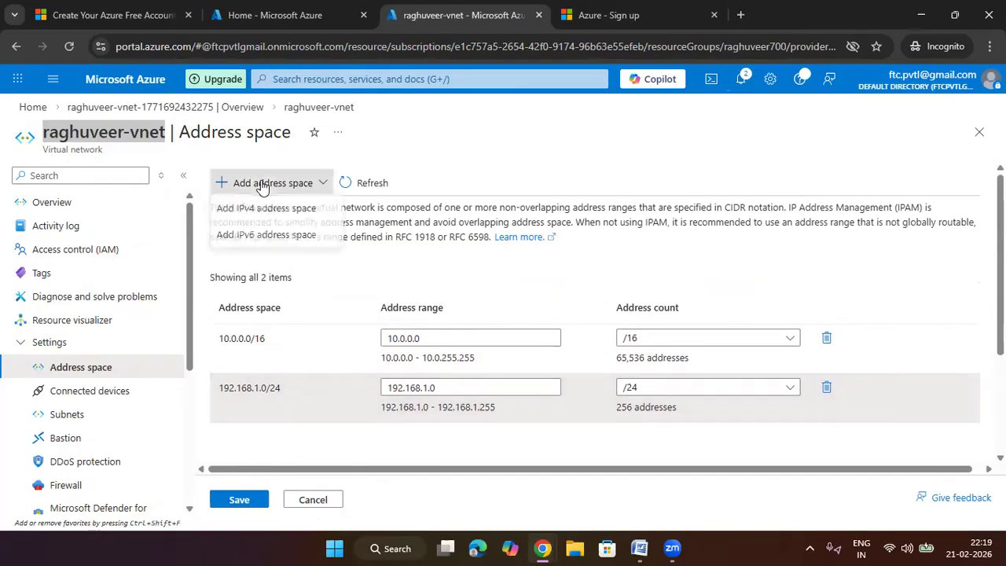
left_click(303, 210)
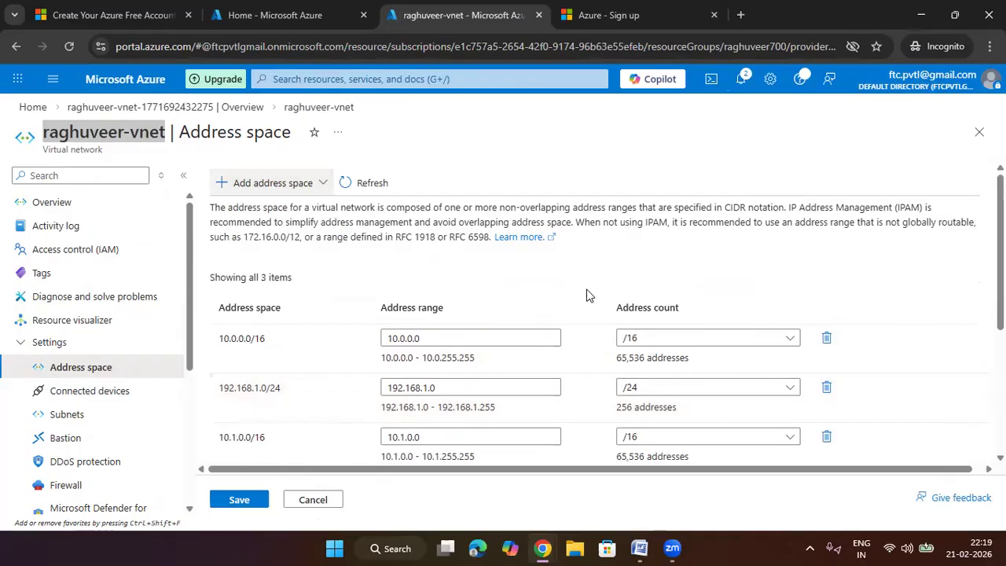
scroll(585, 295, "down", 2)
Enter 192.168.10 as the address range of the newly added address space.
double_click(469, 290)
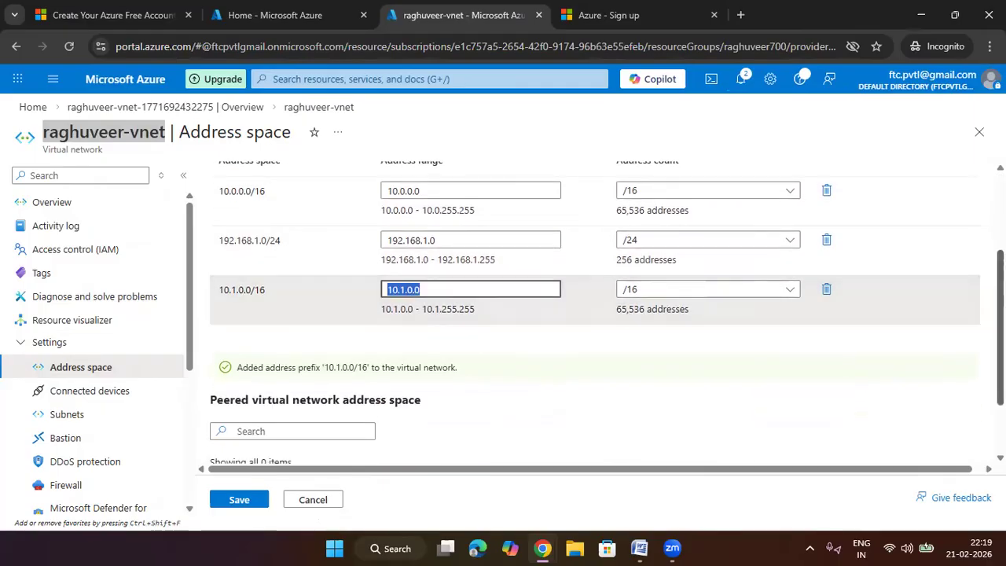
type("192.1")
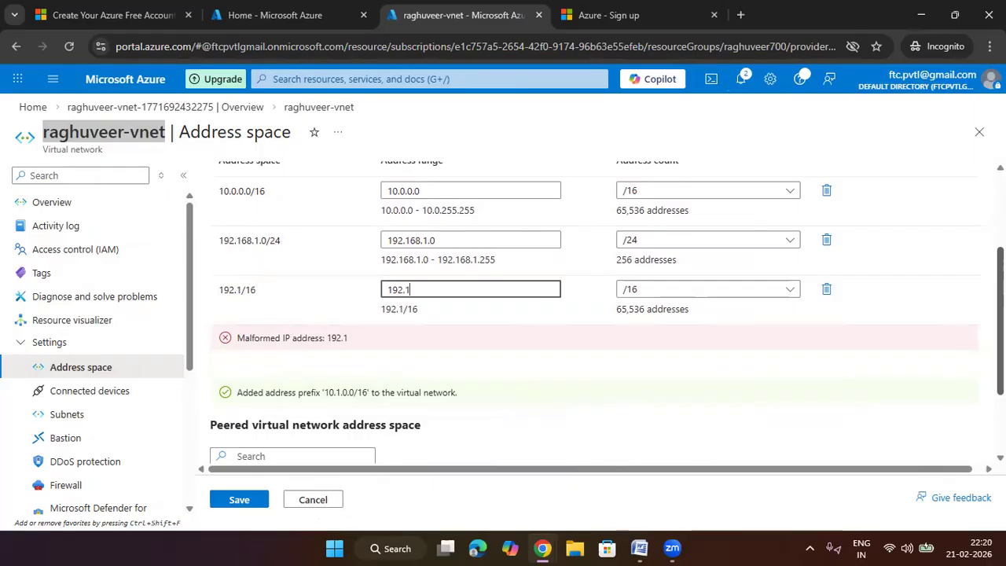
type("68.1")
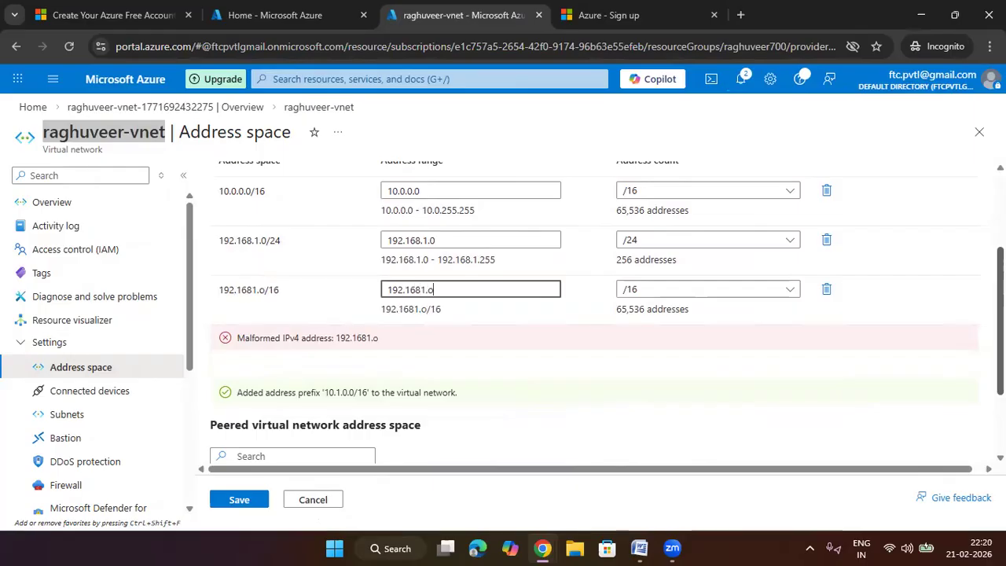
key("BackSpace")
key("BackSpace")
type(".1")
key("BackSpace")
key("BackSpace")
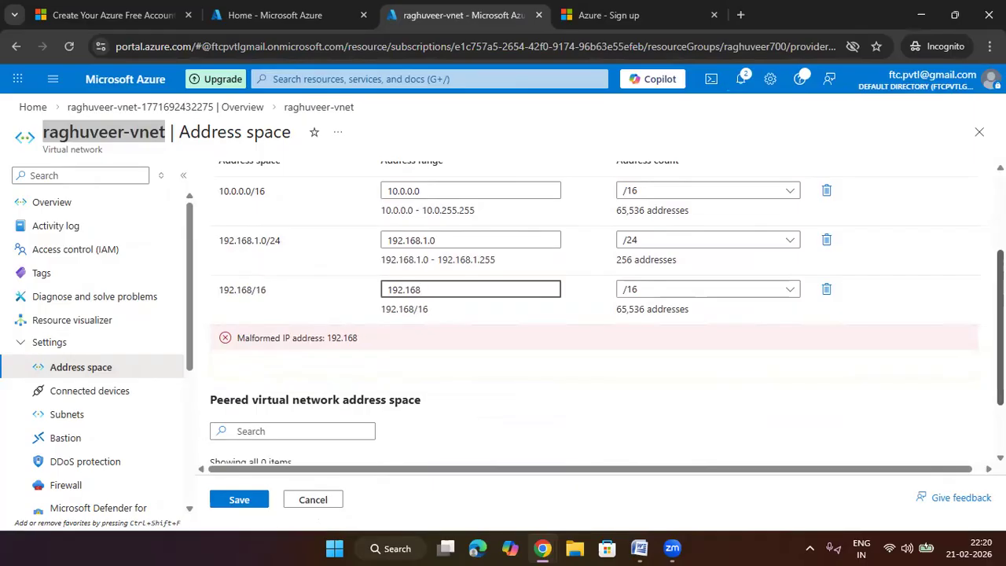
type(".10")
left_click(293, 430)
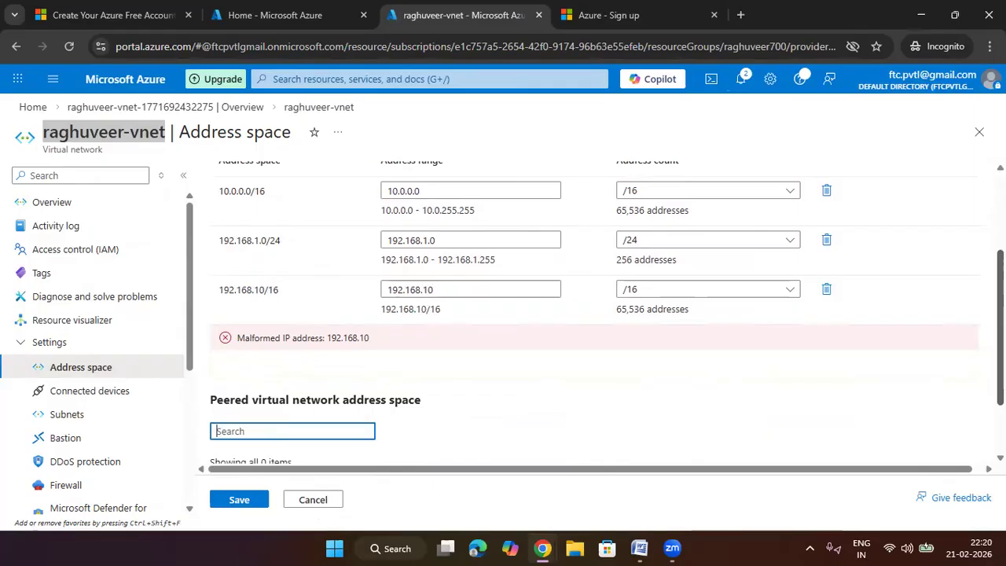
Set the prefix size of the newly added address space to /24.
left_click(747, 298)
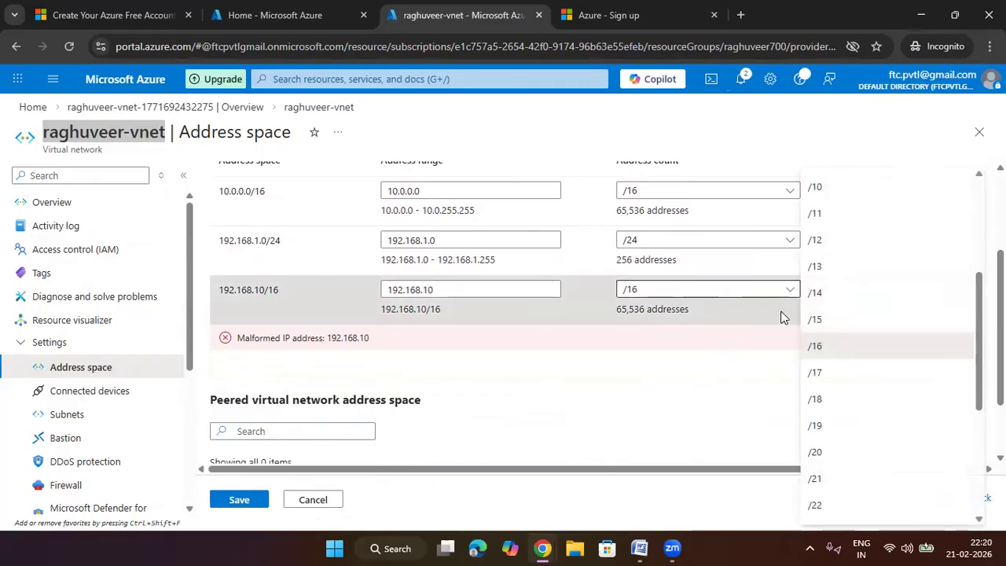
scroll(837, 457, "down", 2)
left_click(826, 409)
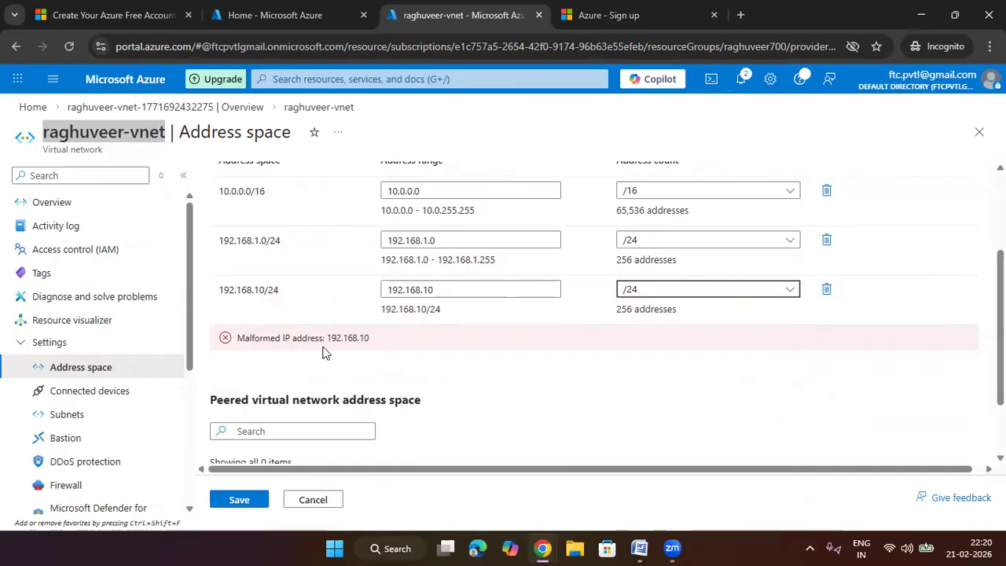
Check the address flagged as malformed and change the new address space's starting address to 192.168.1.0.
left_click_drag(384, 340, 330, 340)
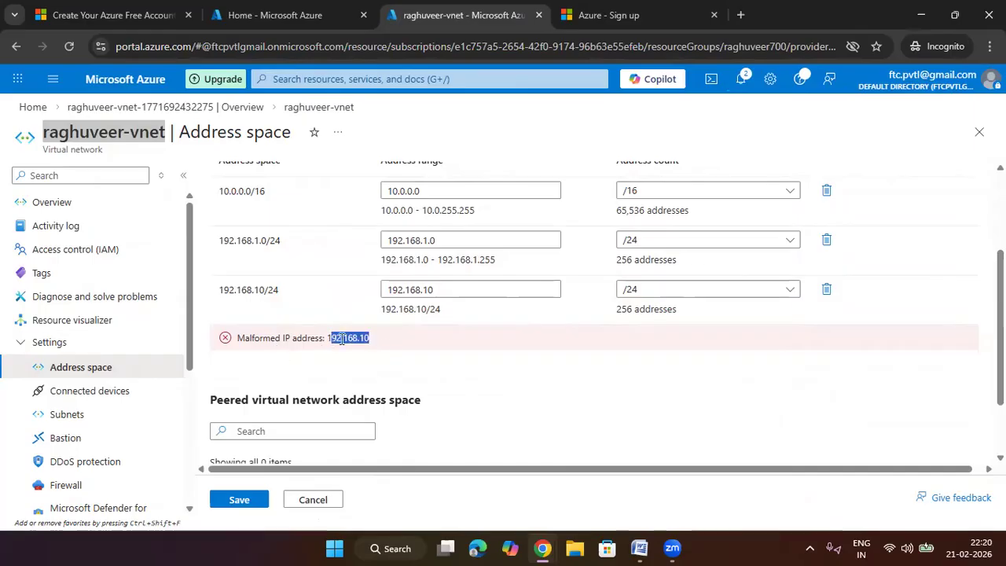
left_click(446, 290)
key("BackSpace")
type(".0")
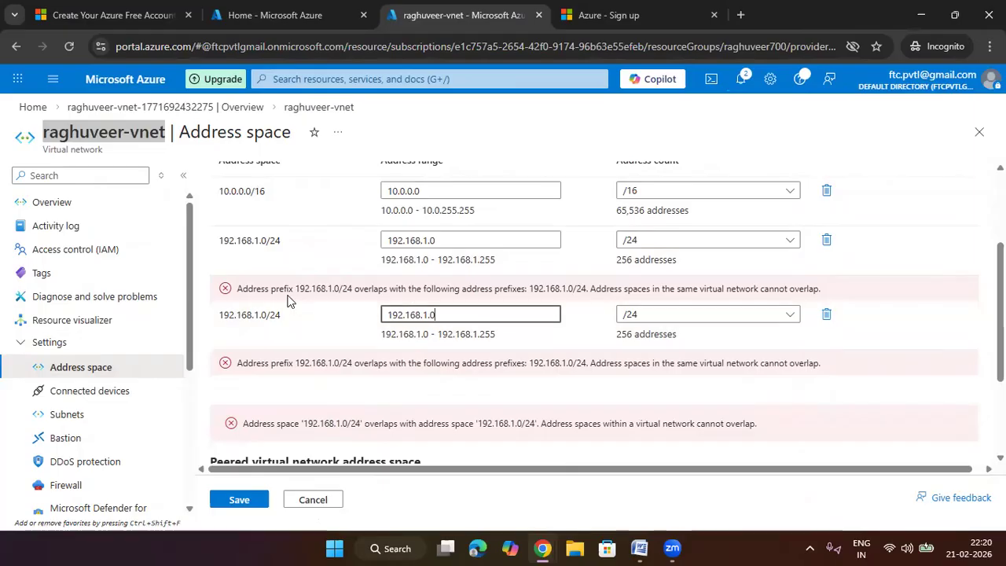
Review the address space overlap errors and change the new address space's starting address to 192.168.2.0.
scroll(341, 395, "down", 1)
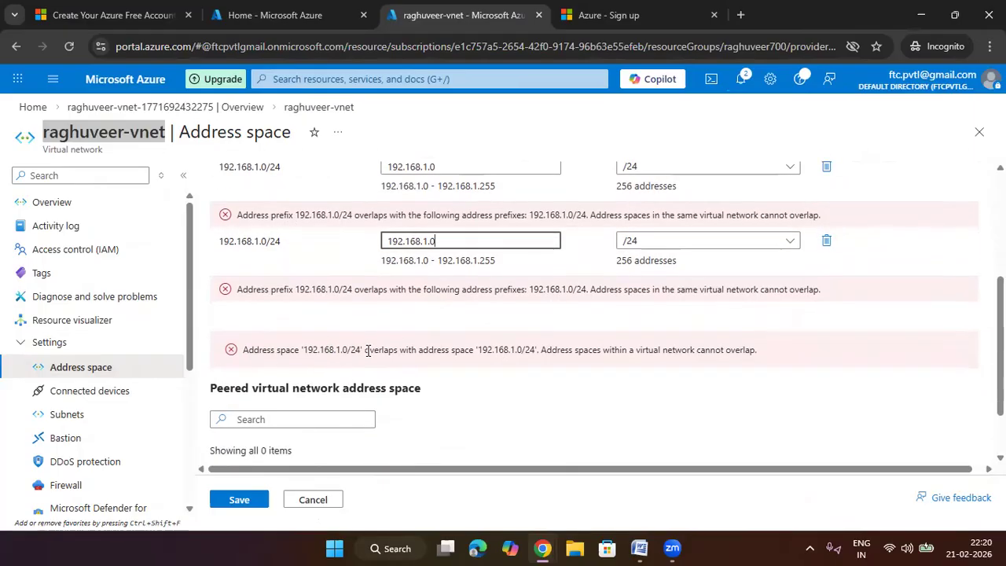
scroll(423, 371, "up", 3)
scroll(433, 405, "down", 1)
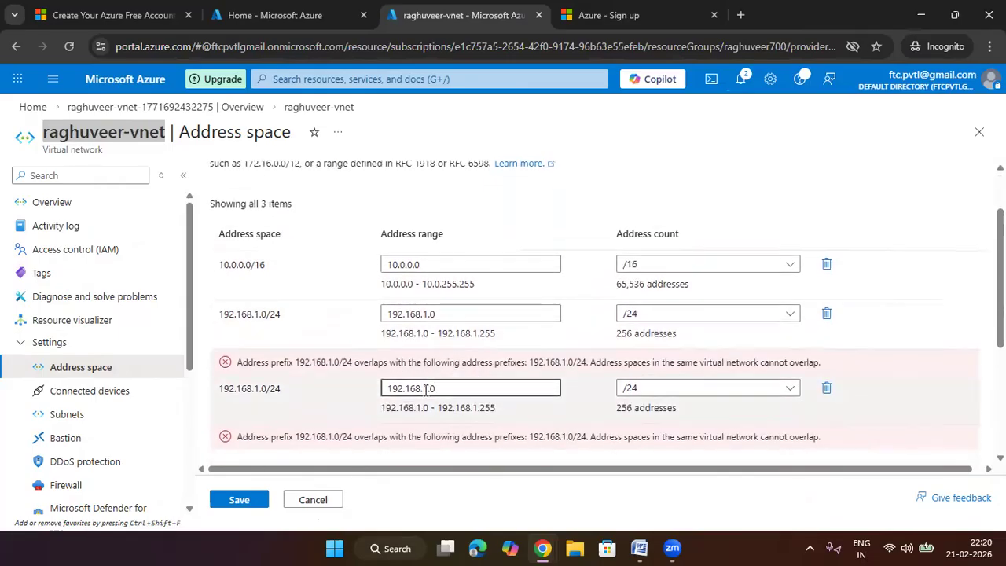
key("BackSpace")
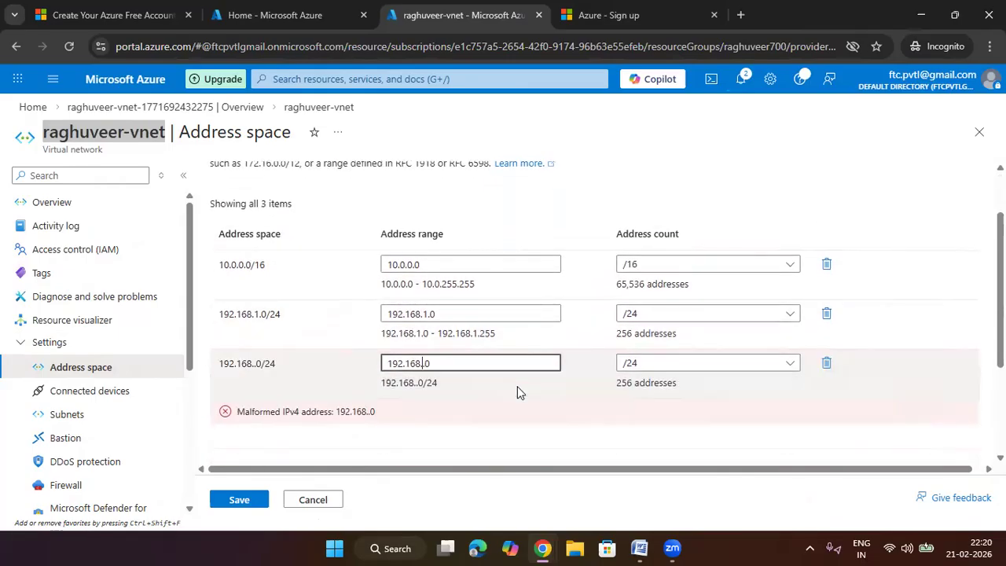
type("2")
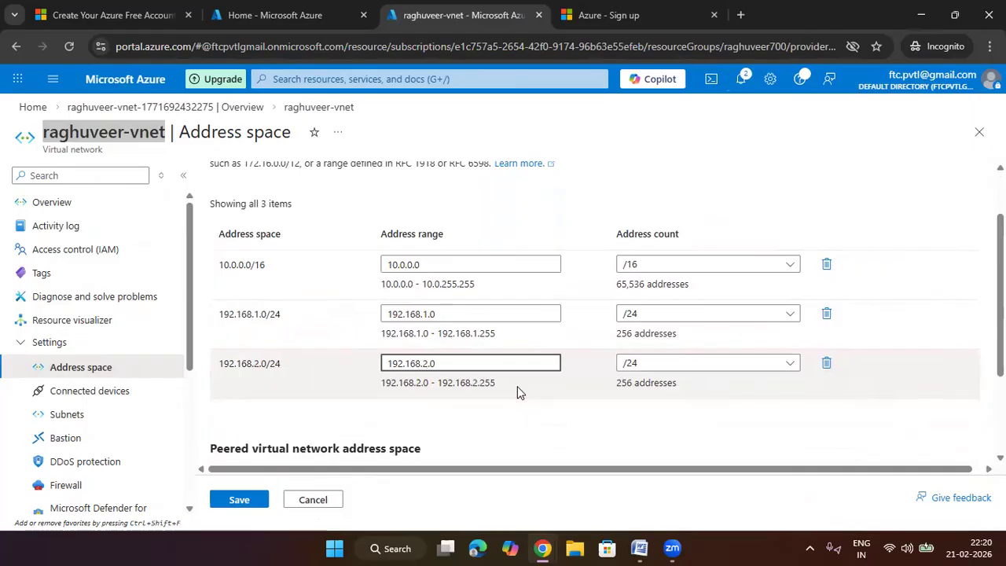
Compare the three address ranges and set the third address space's starting address to 172.16.1.0.
double_click(460, 363)
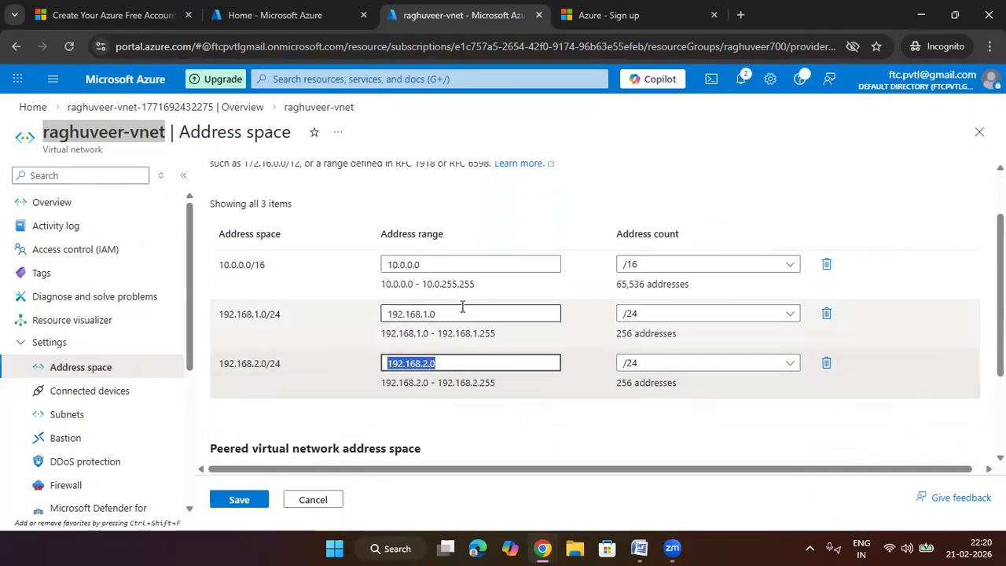
double_click(461, 314)
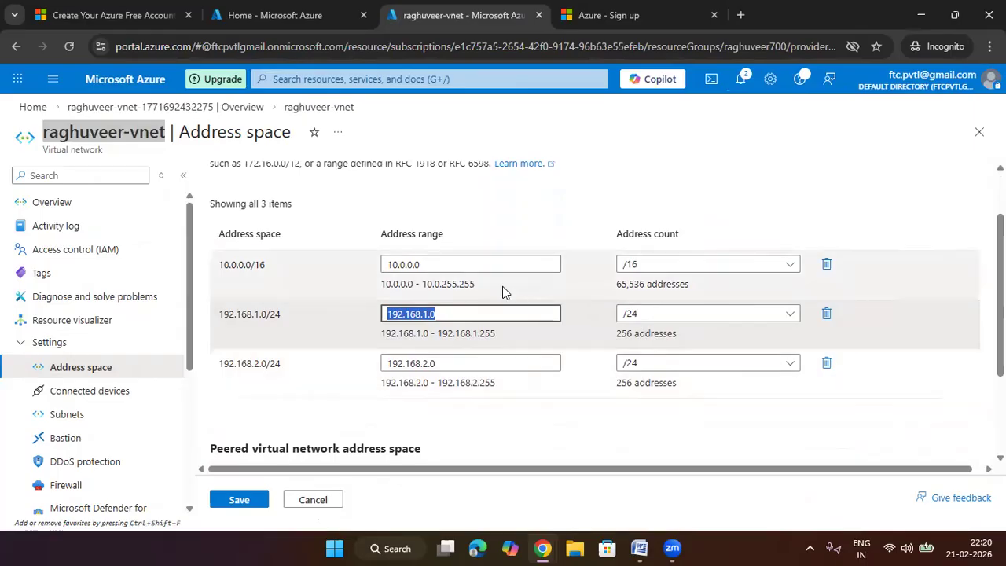
double_click(424, 265)
left_click_drag(447, 317, 373, 318)
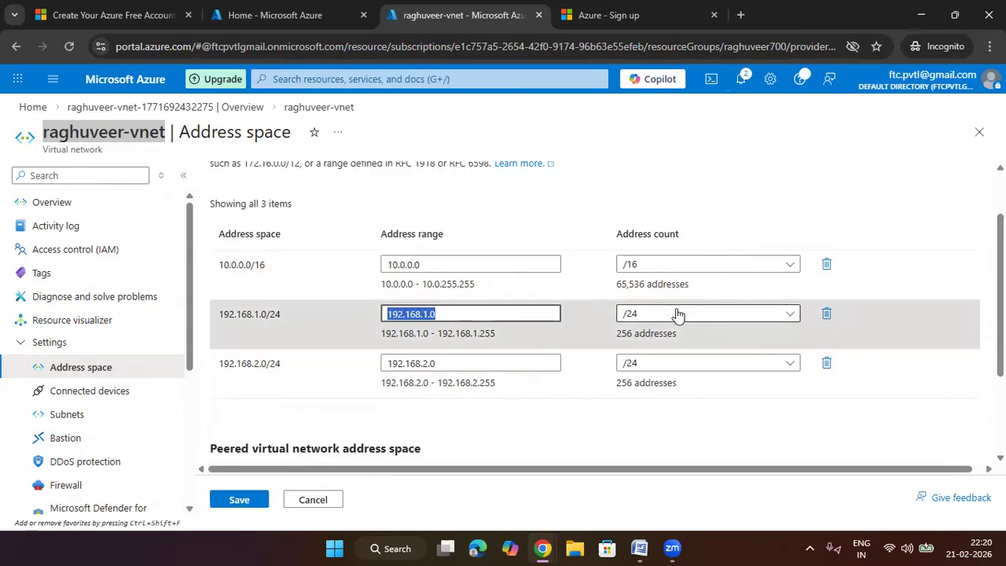
left_click_drag(479, 364, 249, 370)
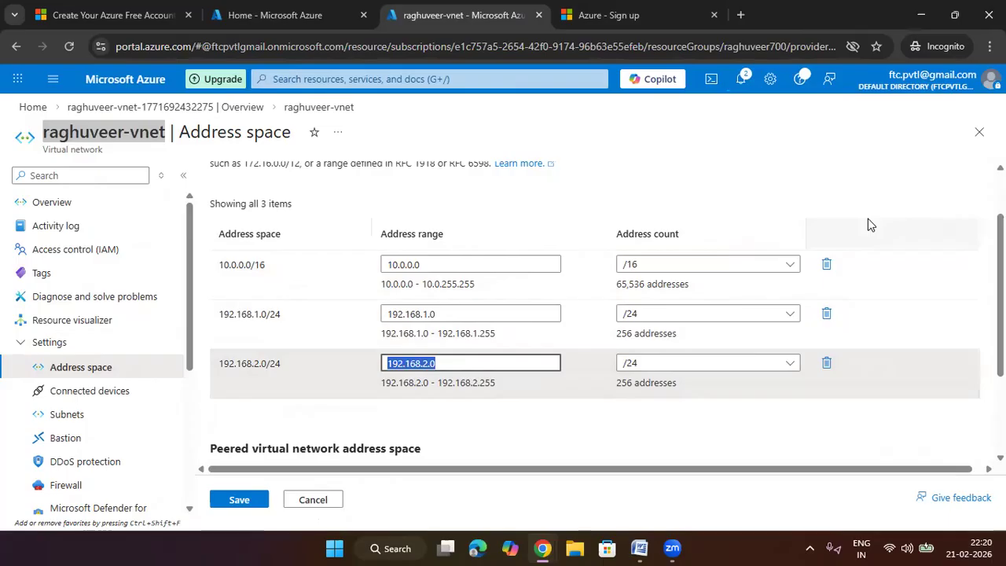
type("172.16.1.0")
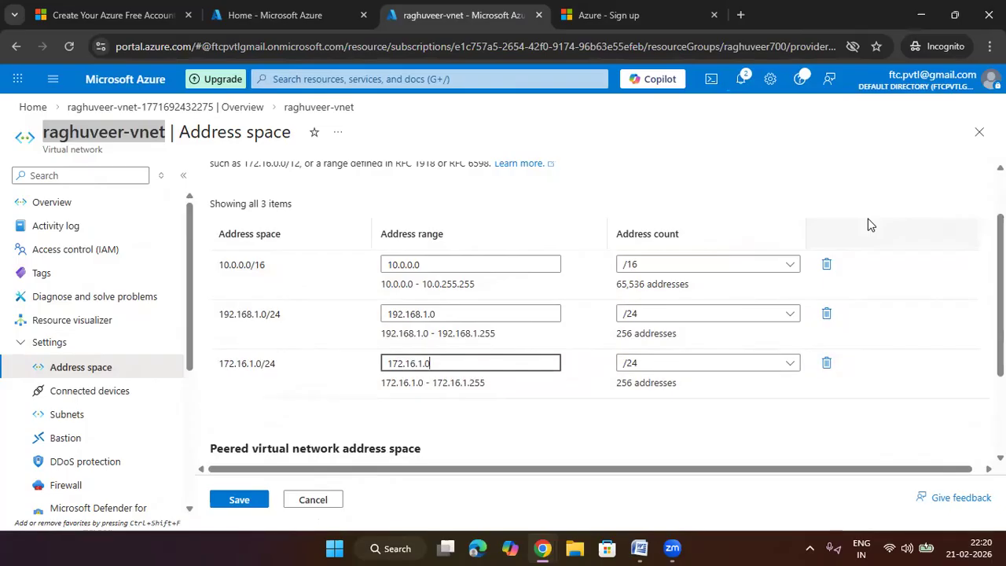
key("Tab")
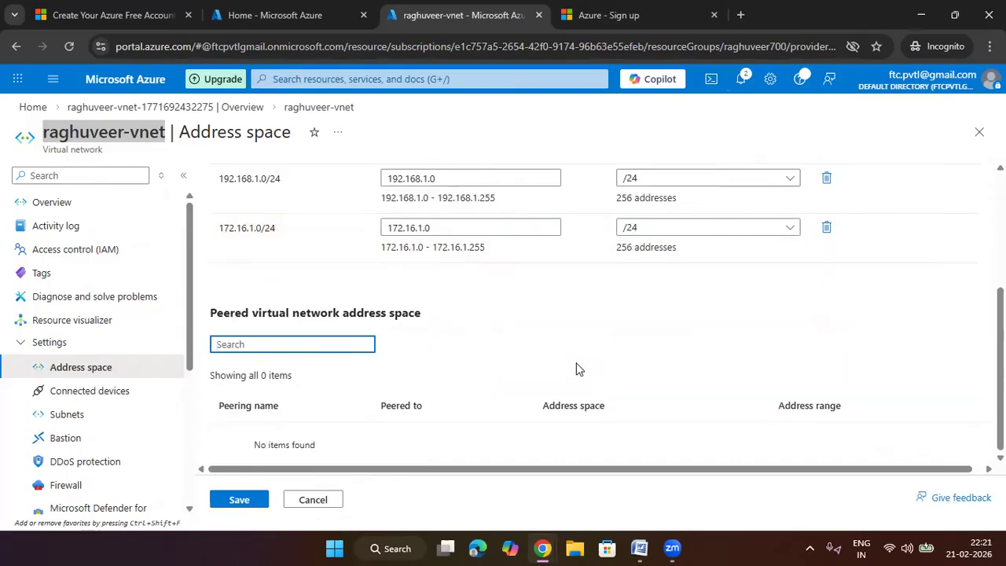
Change the prefix size of the 172.16.1.0 address space to /16.
scroll(575, 367, "up", 3)
scroll(597, 379, "down", 1)
left_click(705, 370)
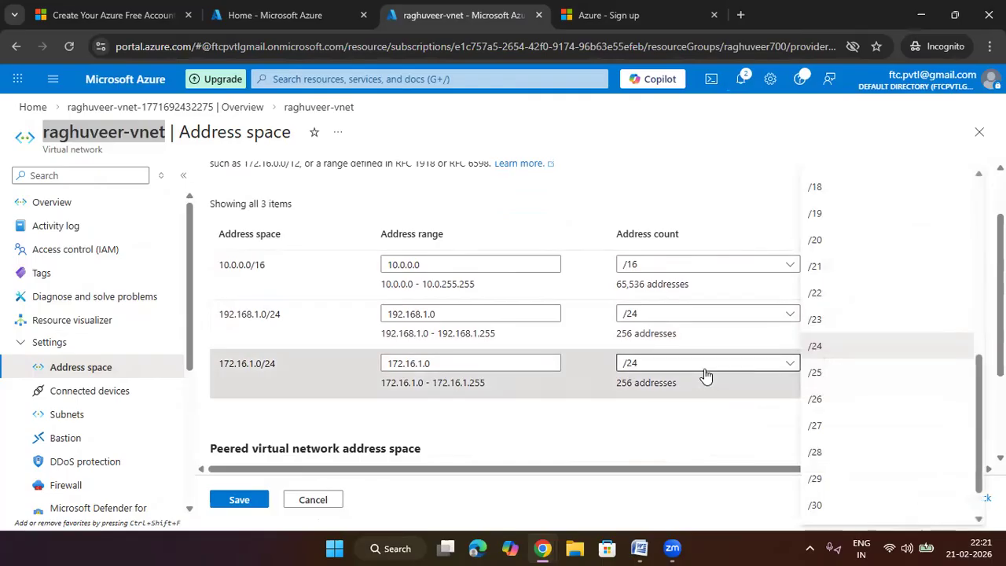
scroll(837, 289, "up", 2)
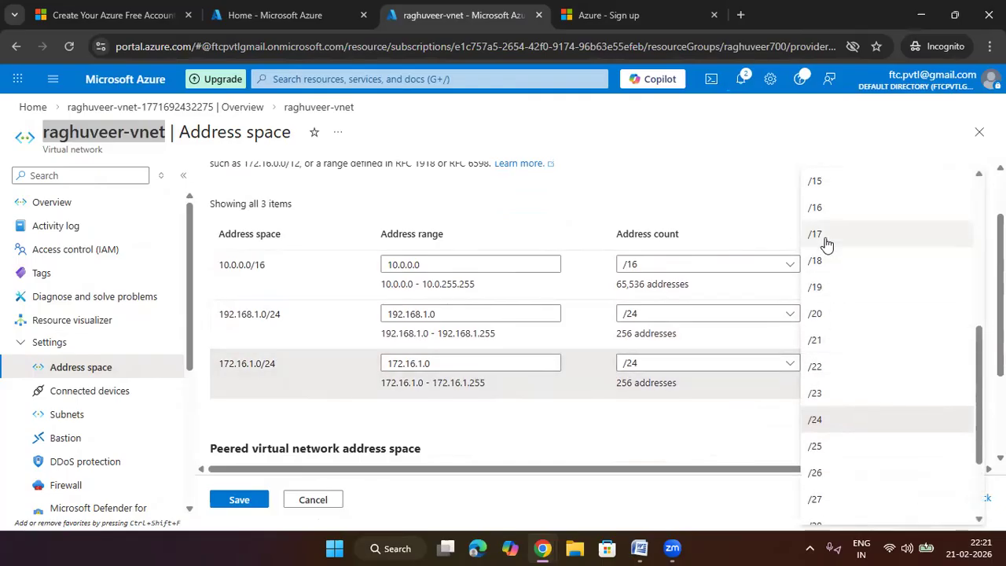
left_click(827, 244)
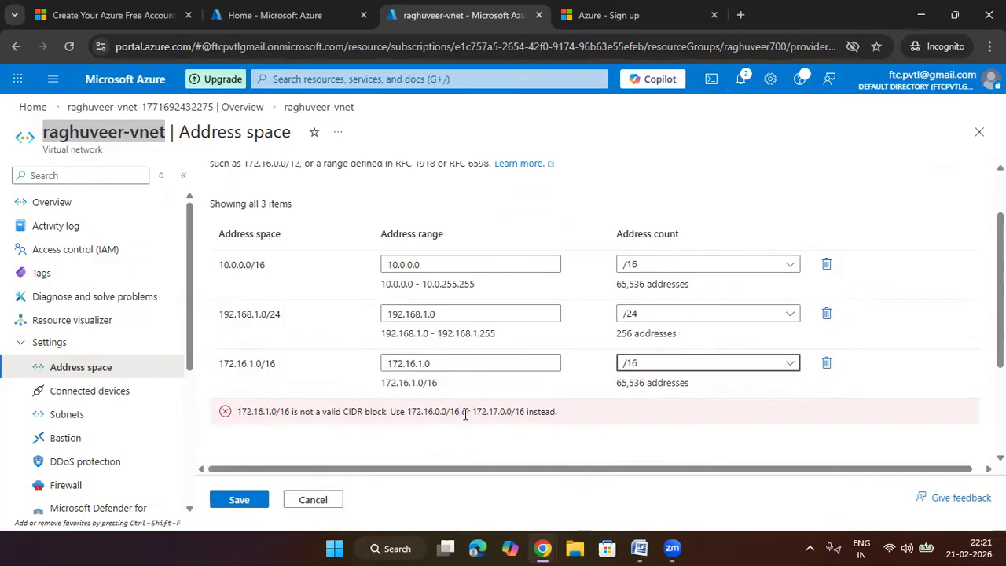
Change the third address space's starting address to 172.31.1.0 and set its prefix size to /24.
left_click(416, 363)
key("BackSpace")
key("BackSpace")
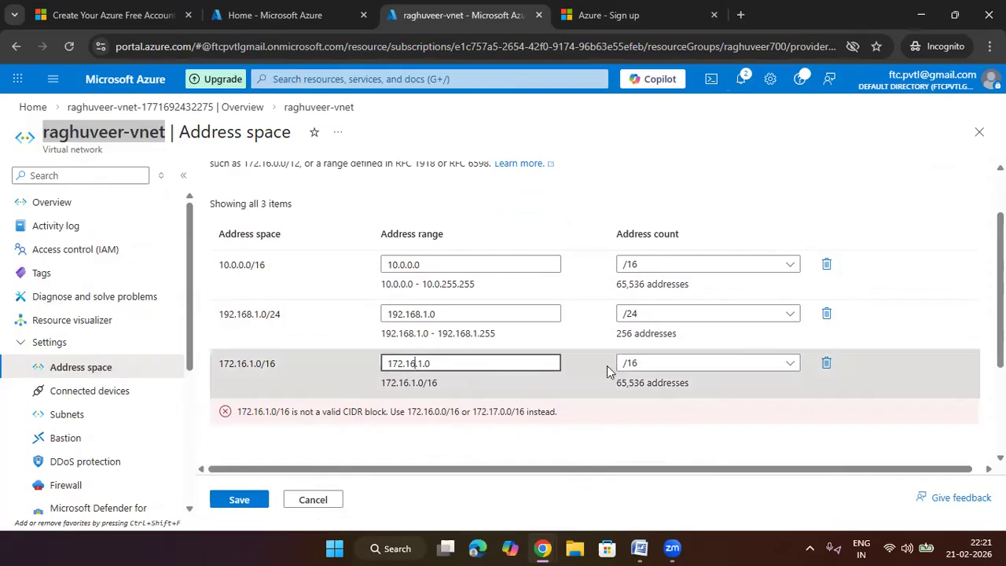
type("31")
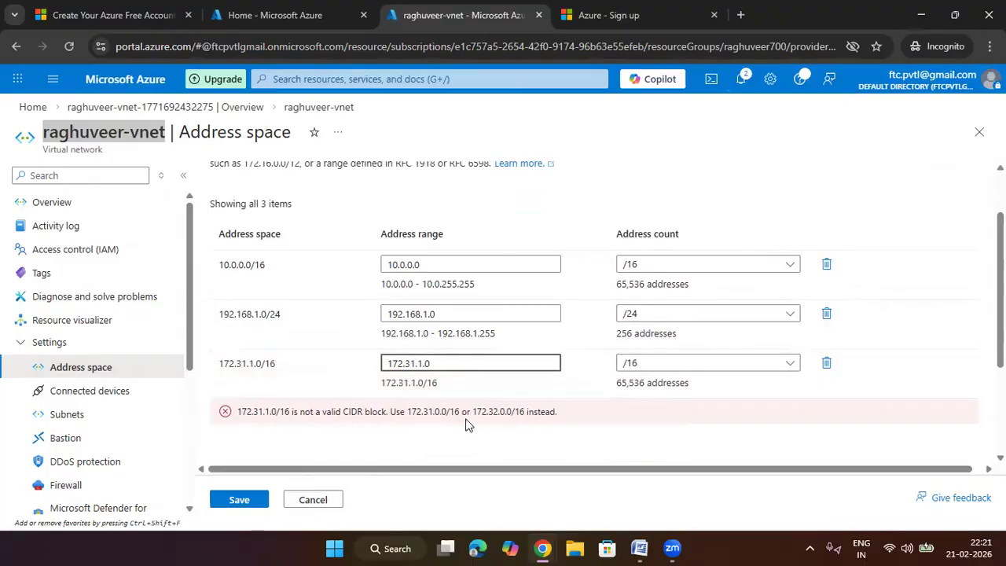
left_click(527, 414)
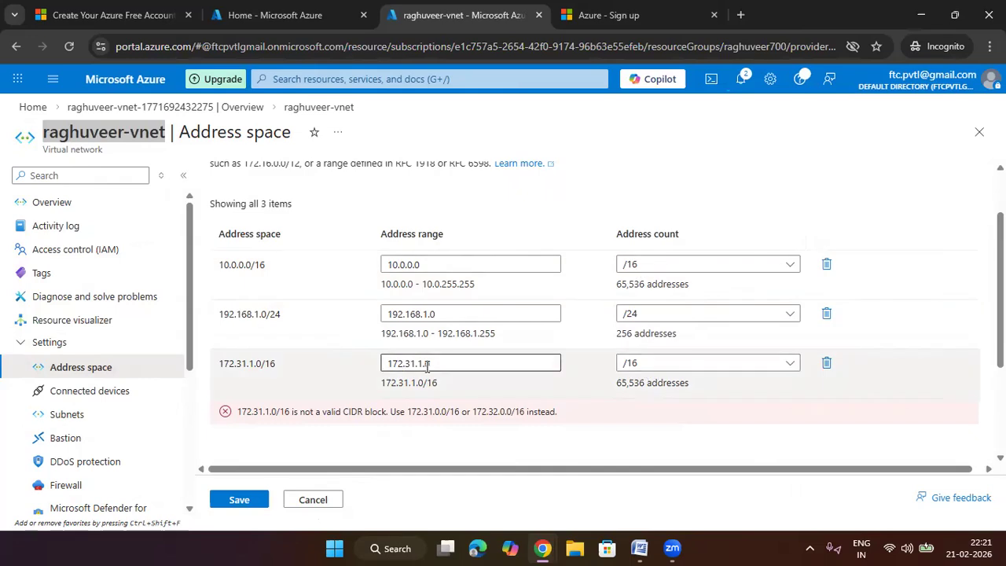
left_click(691, 366)
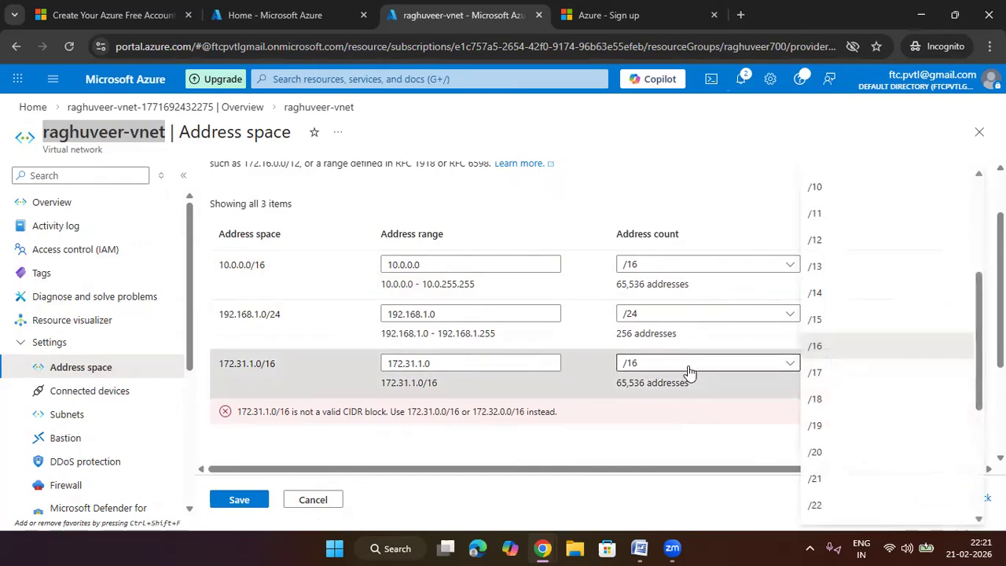
scroll(829, 377, "down", 3)
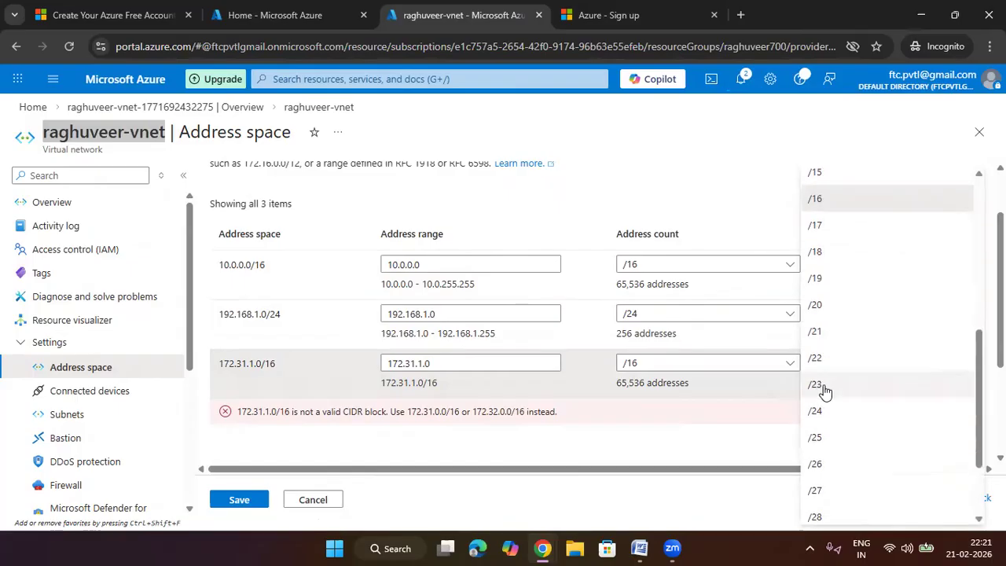
left_click(825, 411)
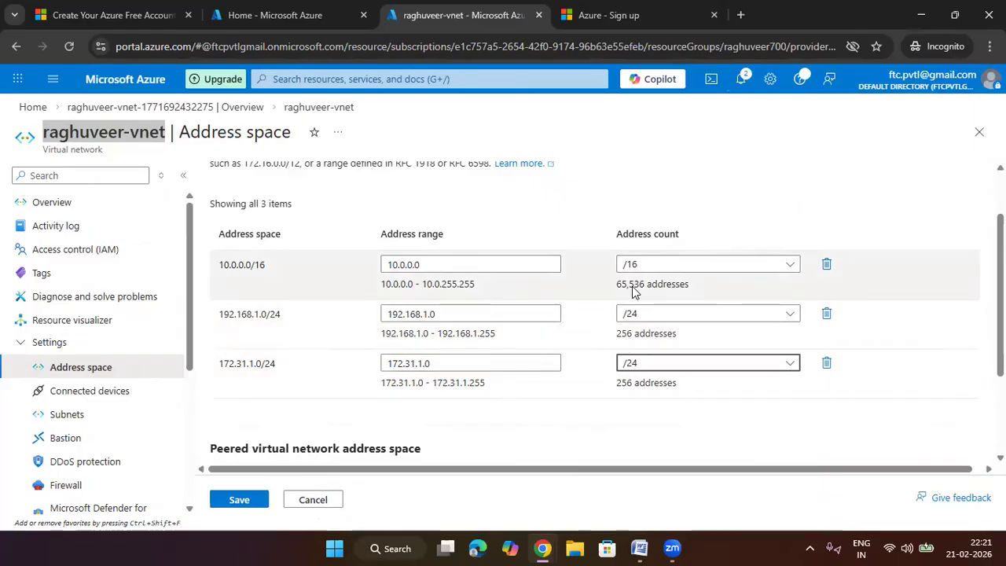
Delete the third address space, 172.31.1.0/24, and review the address ranges that are left.
left_click(826, 363)
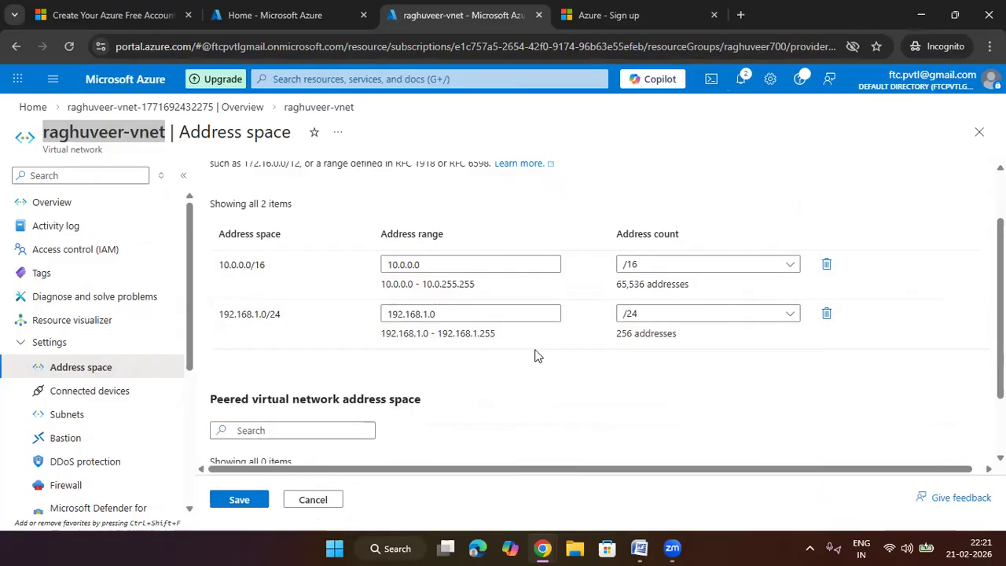
scroll(535, 355, "down", 1)
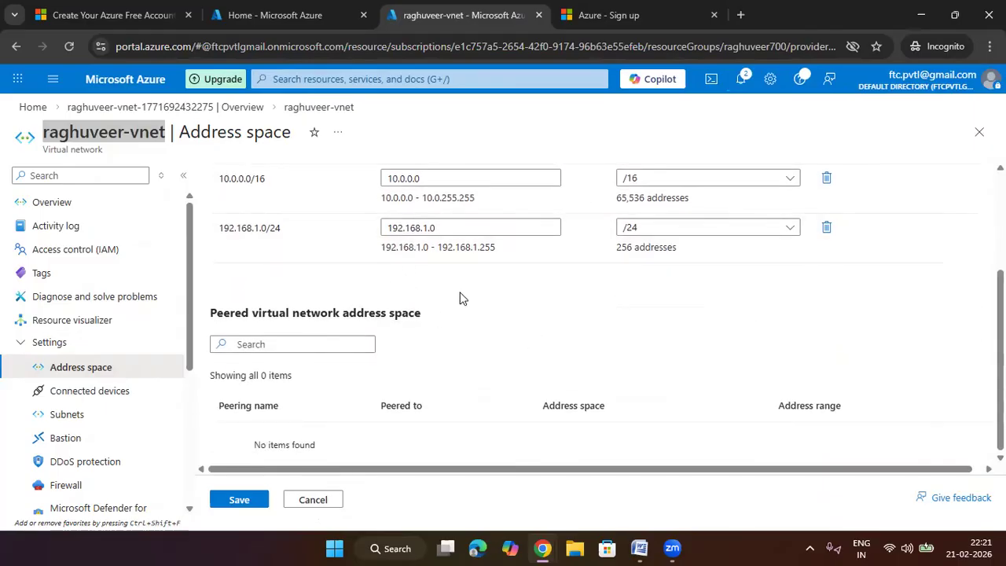
scroll(462, 299, "up", 1)
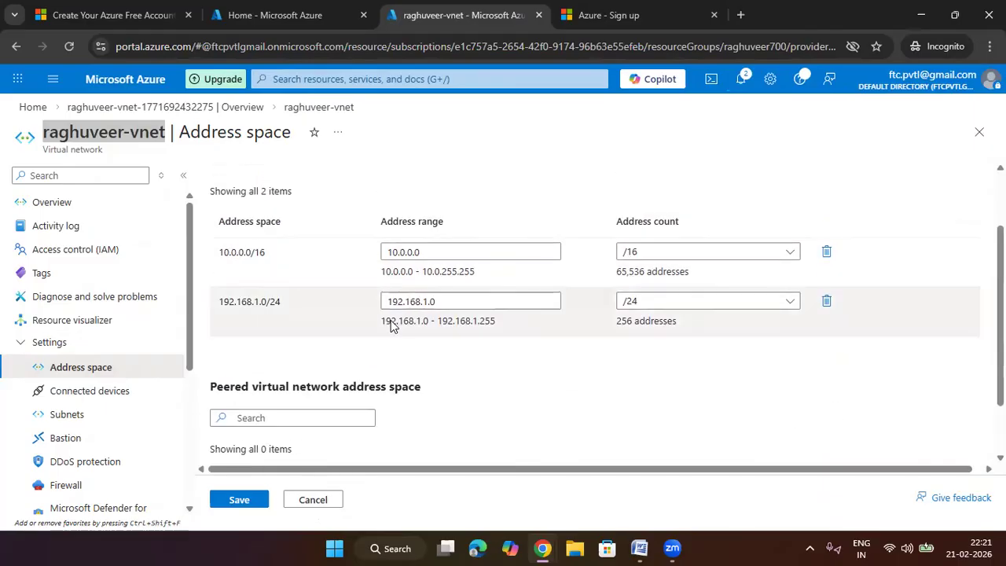
Go to the virtual network's subnets and check the number of available IPs in the default subnet.
left_click(78, 418)
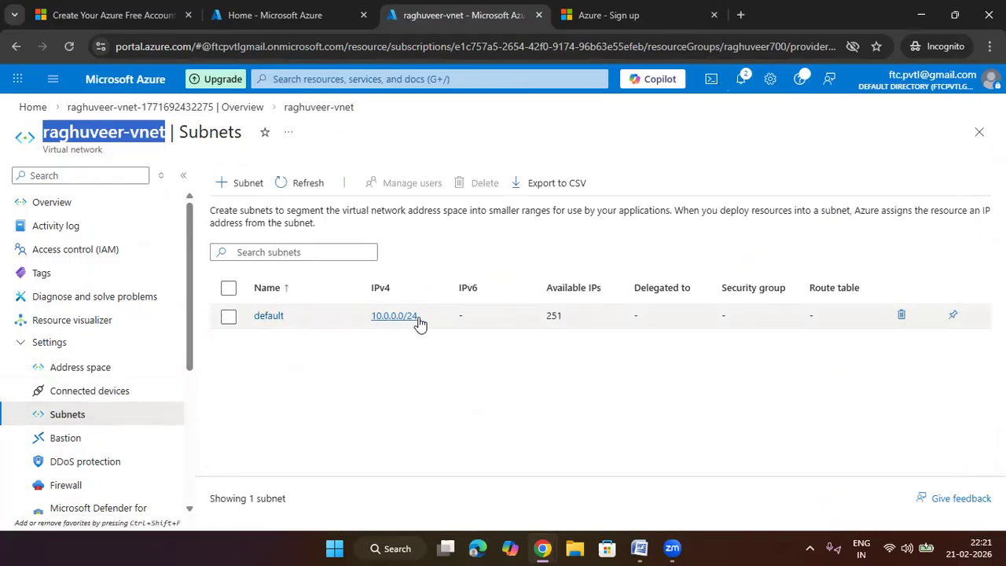
double_click(541, 318)
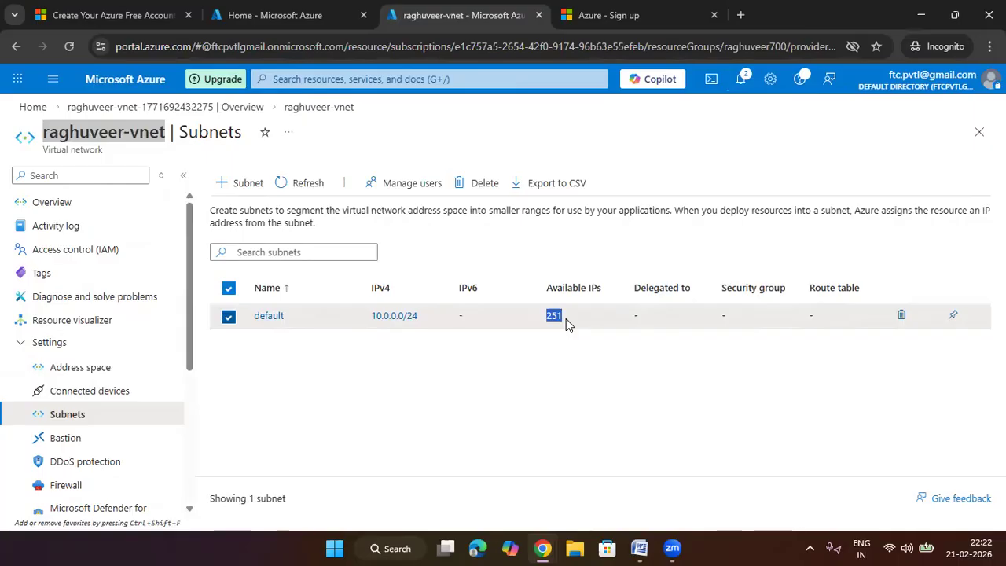
left_click(566, 319)
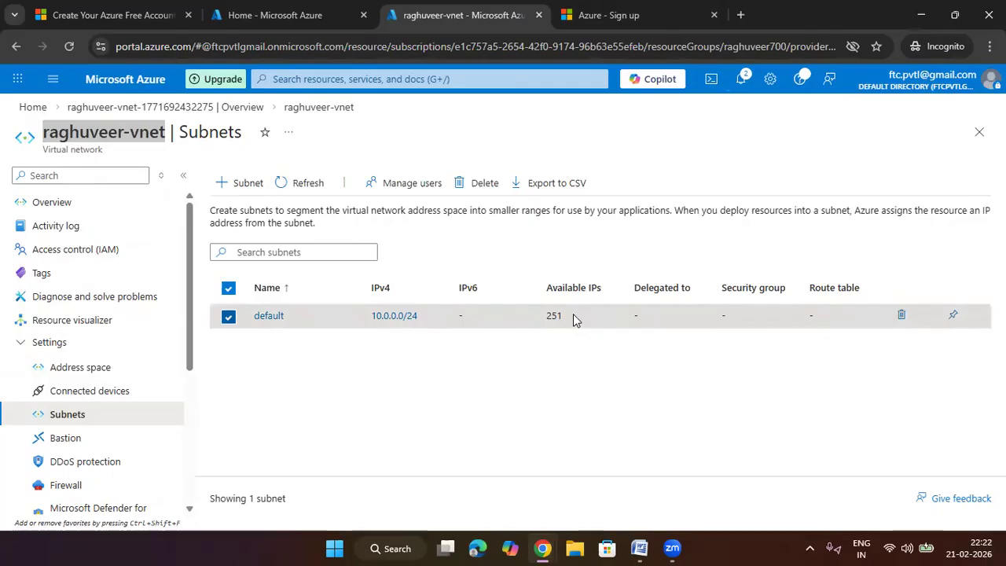
left_click(227, 319)
Start adding a subnet to the virtual network and review the subnet purpose options and proposed name.
left_click(246, 184)
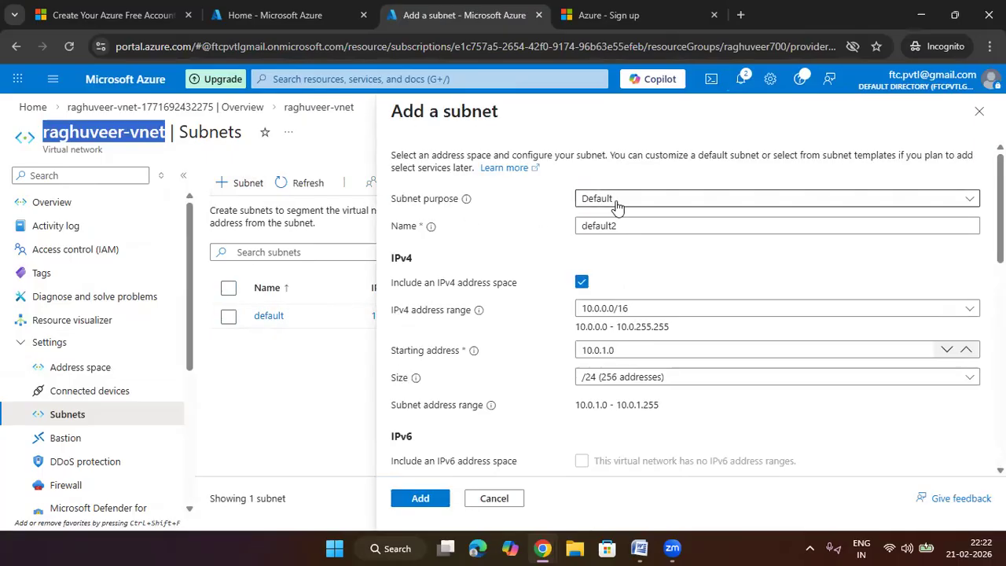
left_click(617, 201)
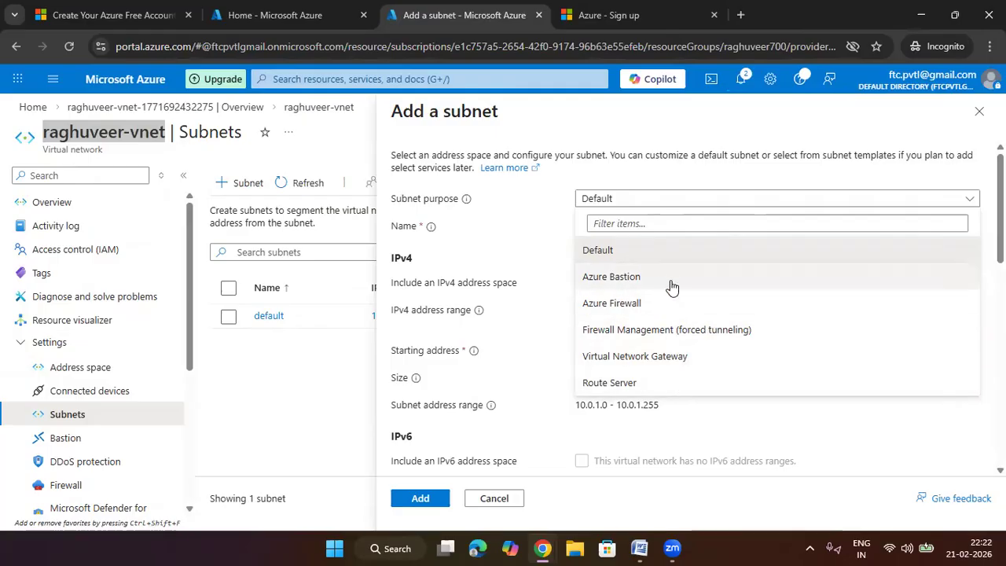
left_click(627, 199)
left_click_drag(627, 226, 492, 234)
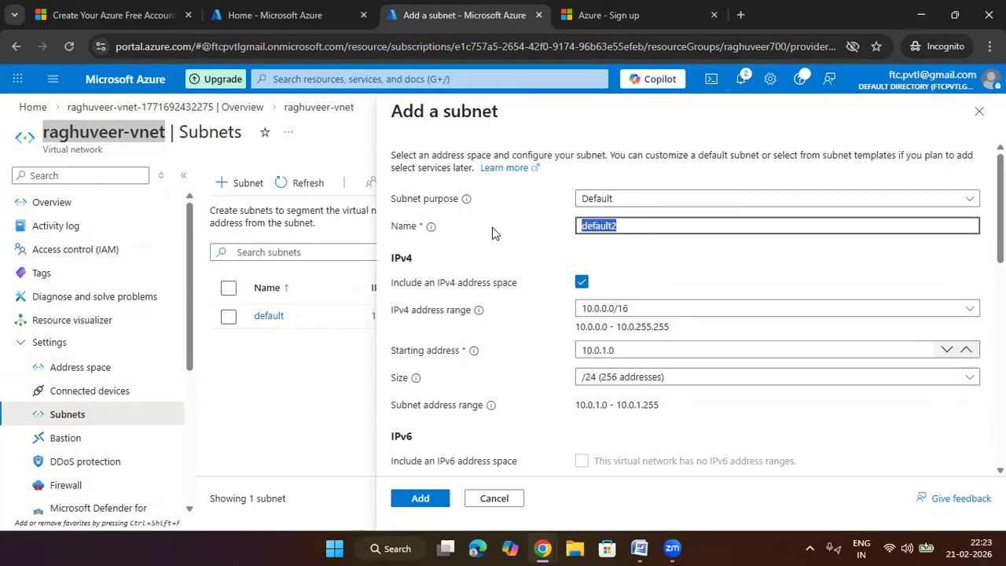
Try the Azure Bastion and Virtual Network Gateway subnet purposes and check the name assigned for each.
left_click(589, 201)
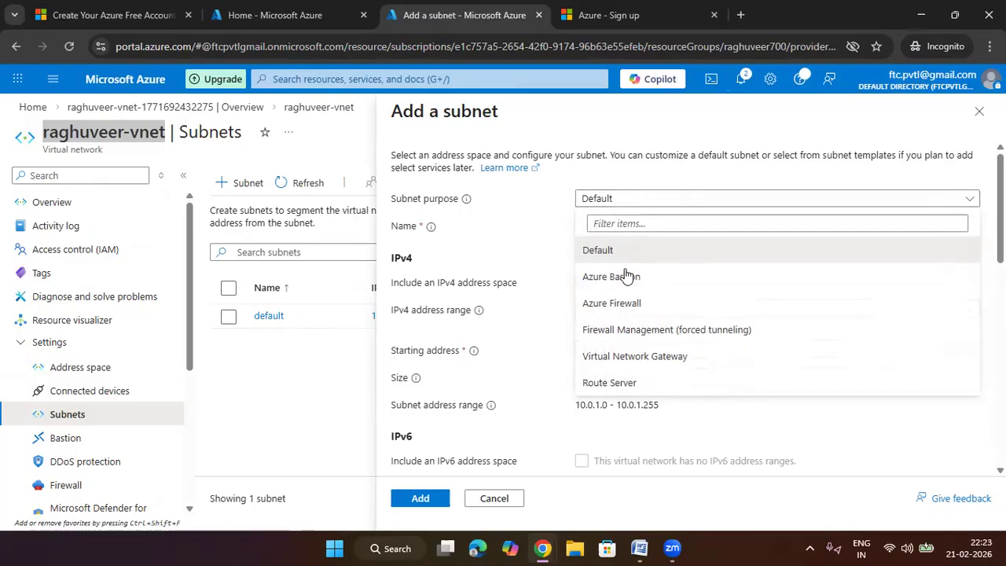
left_click(628, 277)
left_click_drag(658, 227, 574, 227)
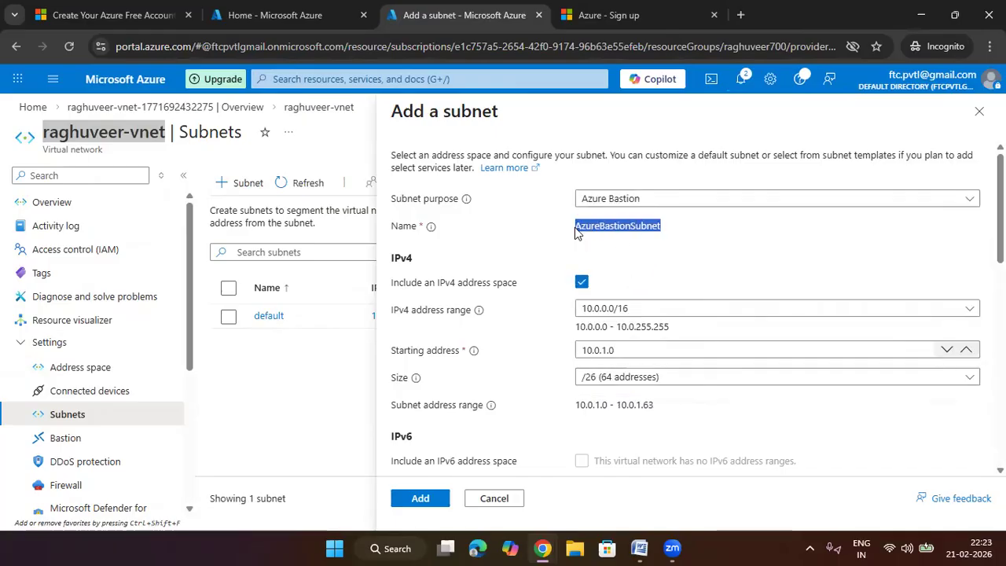
left_click(681, 209)
left_click(678, 354)
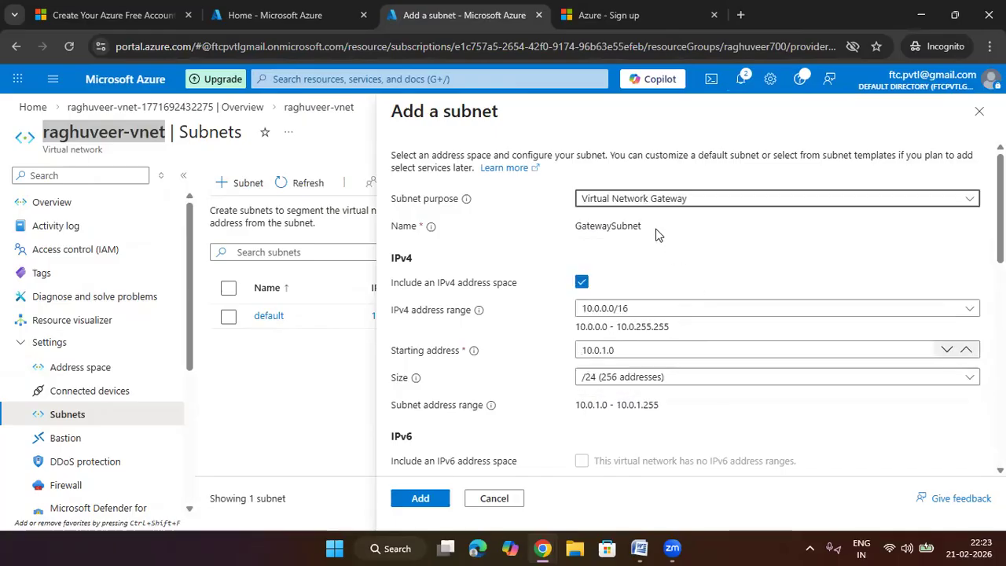
left_click_drag(657, 228, 542, 227)
Try the Azure Firewall subnet purpose, check its assigned name, and set the purpose back to Default.
left_click(687, 198)
left_click(691, 304)
left_click_drag(662, 227, 559, 226)
left_click(649, 201)
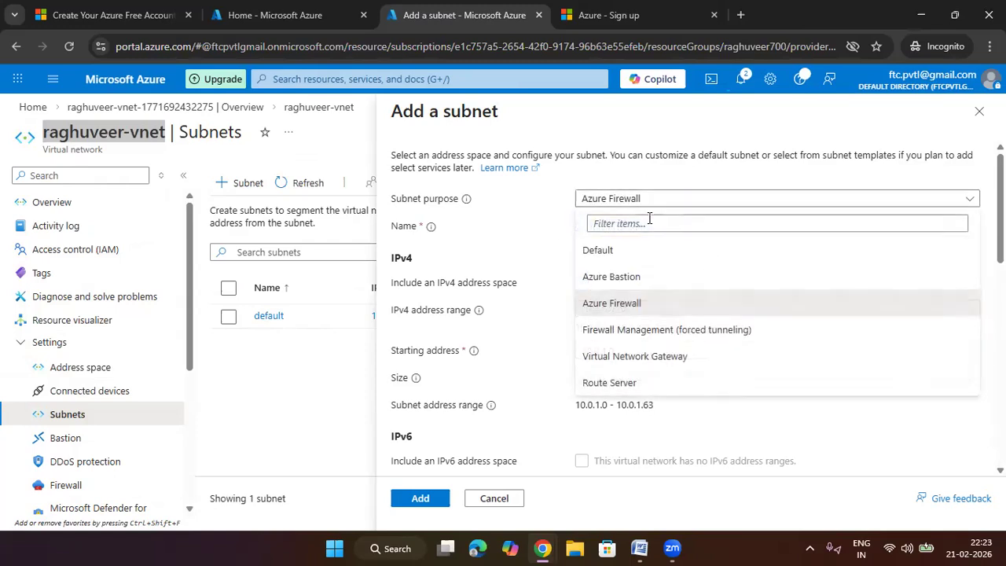
left_click(651, 251)
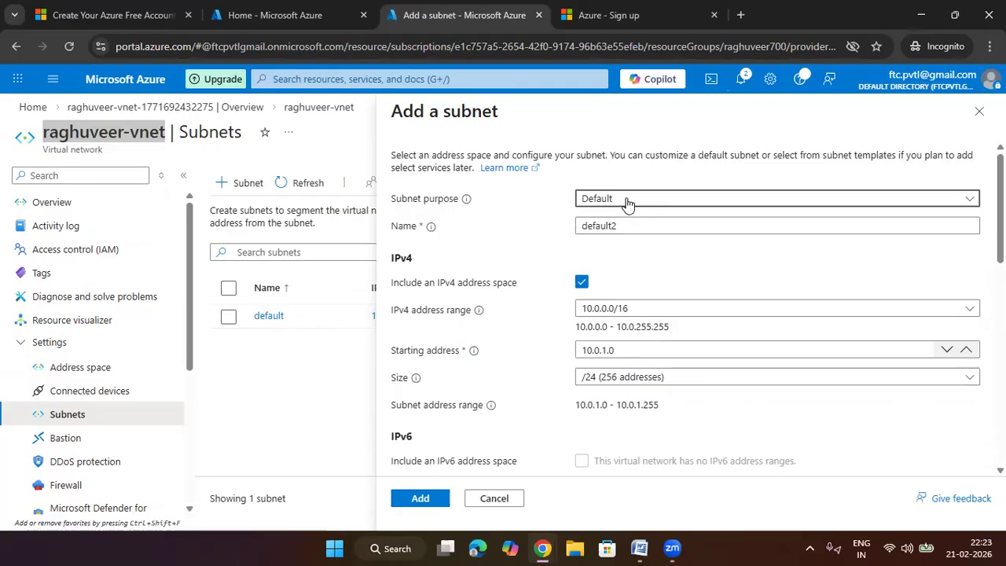
Name the new subnet pubsub.
double_click(640, 226)
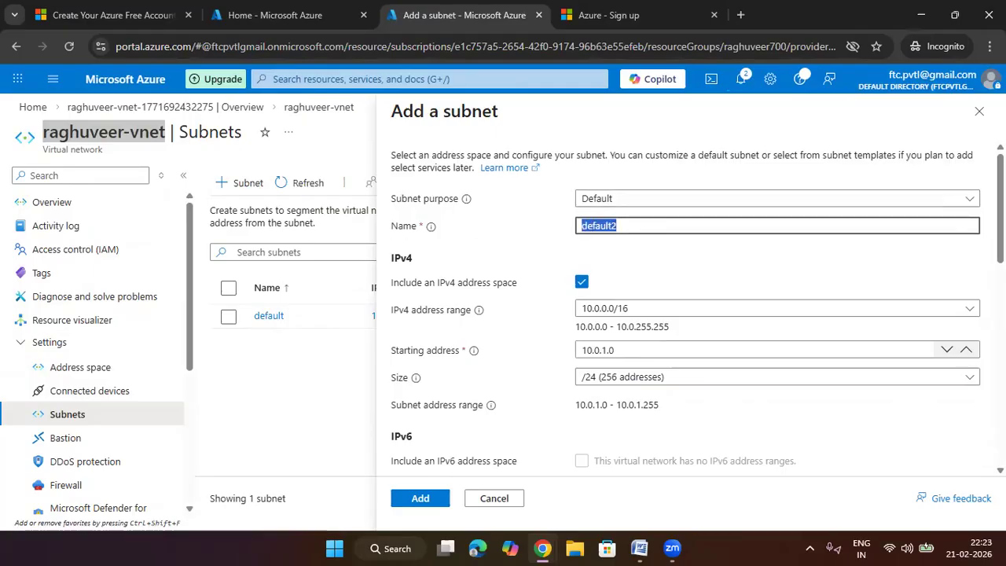
type("p")
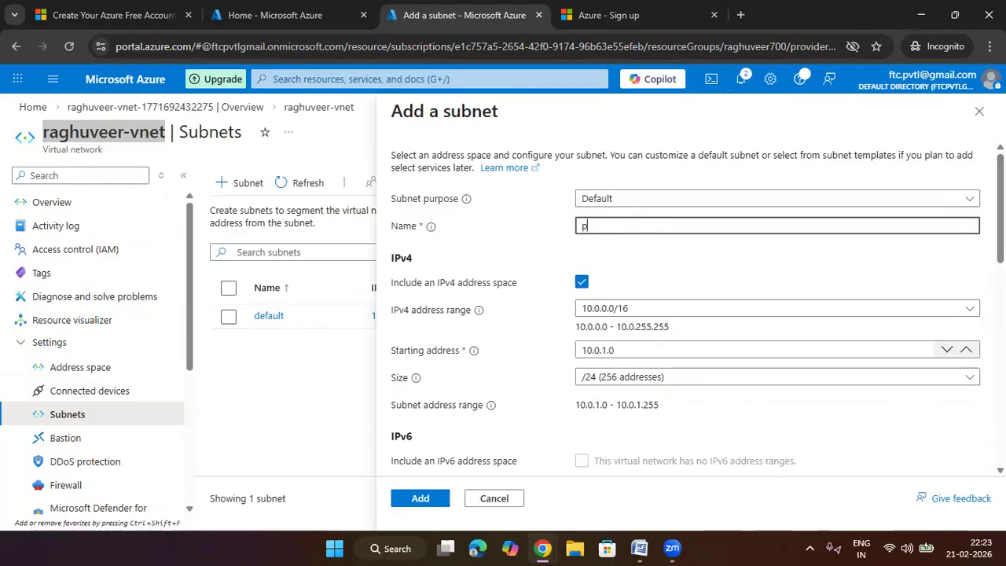
type("ubsub")
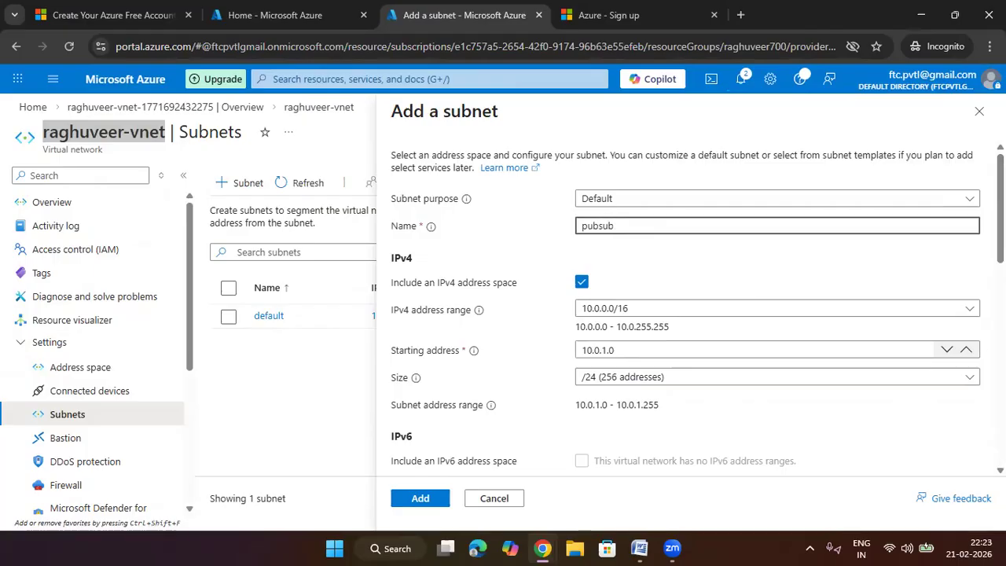
left_click(807, 259)
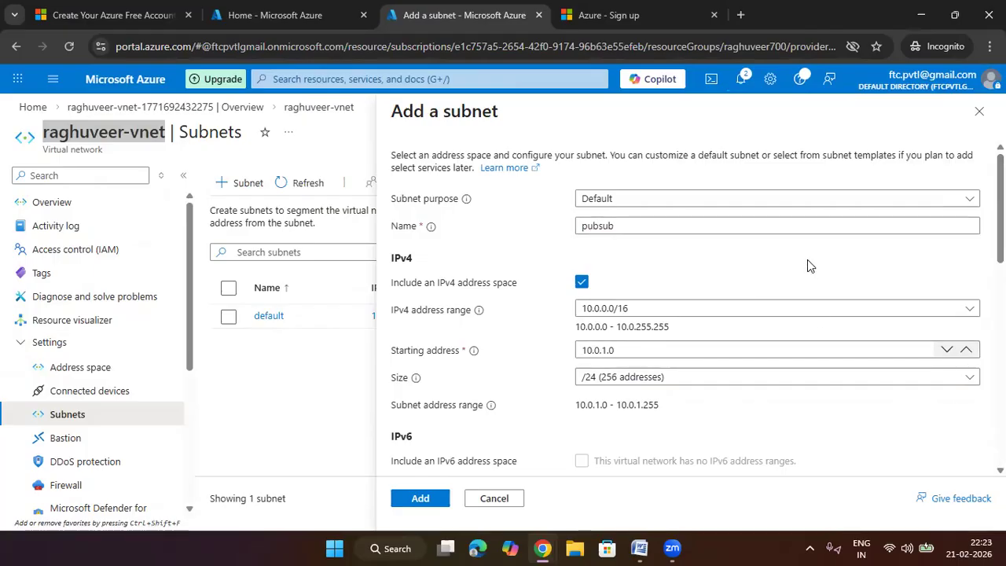
Place the pubsub subnet in the 192.168.1.0/24 address range and set its size to /26 (64 addresses).
left_click(622, 311)
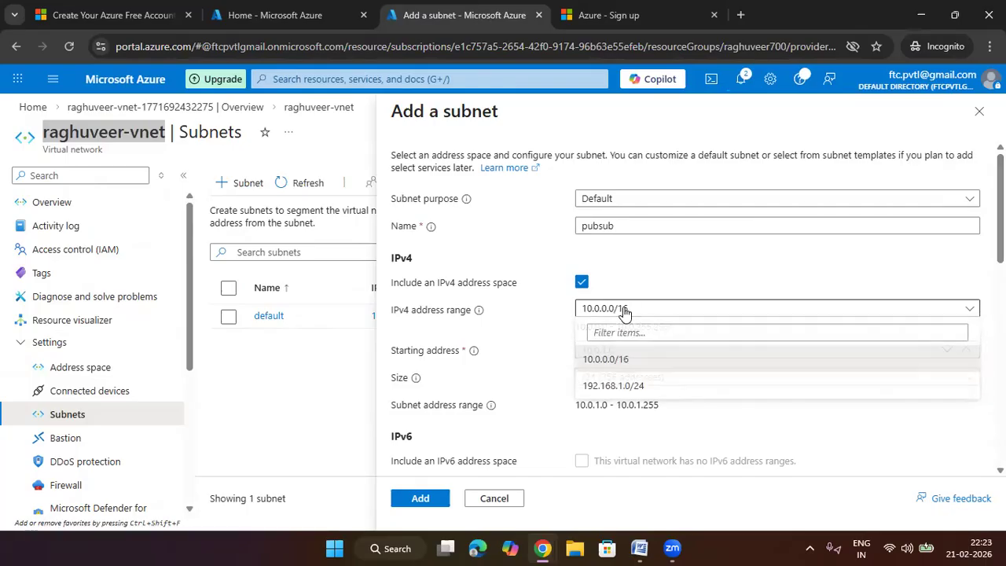
left_click(638, 389)
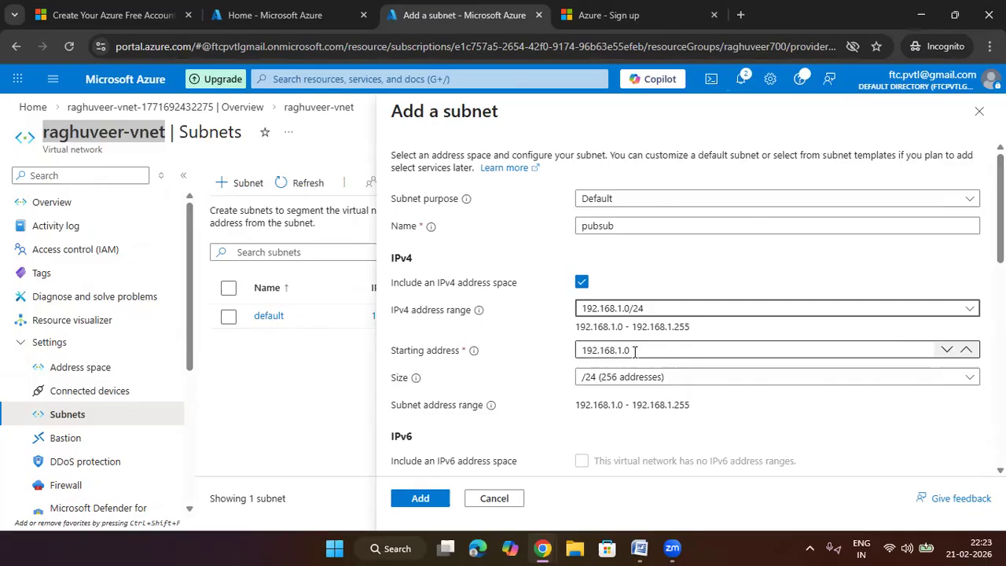
scroll(637, 348, "down", 1)
left_click(676, 305)
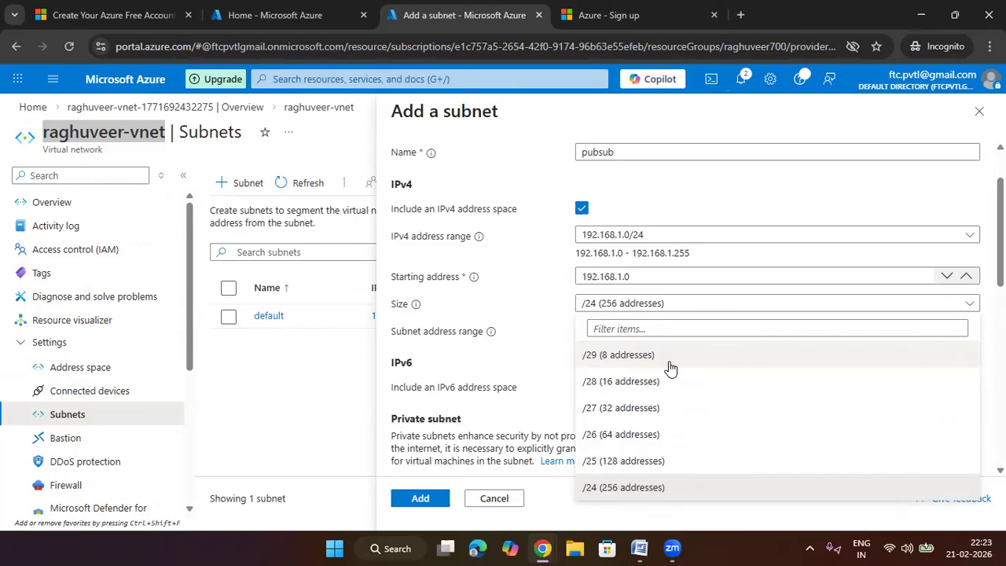
left_click(646, 437)
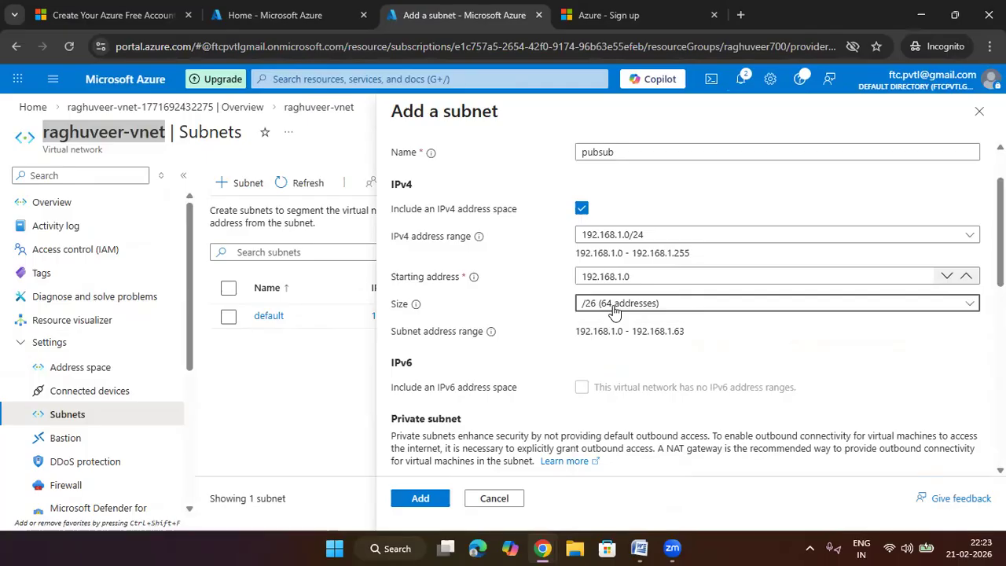
Review the subnet's private subnet, security, service endpoint, delegation and network policy settings.
scroll(614, 312, "down", 2)
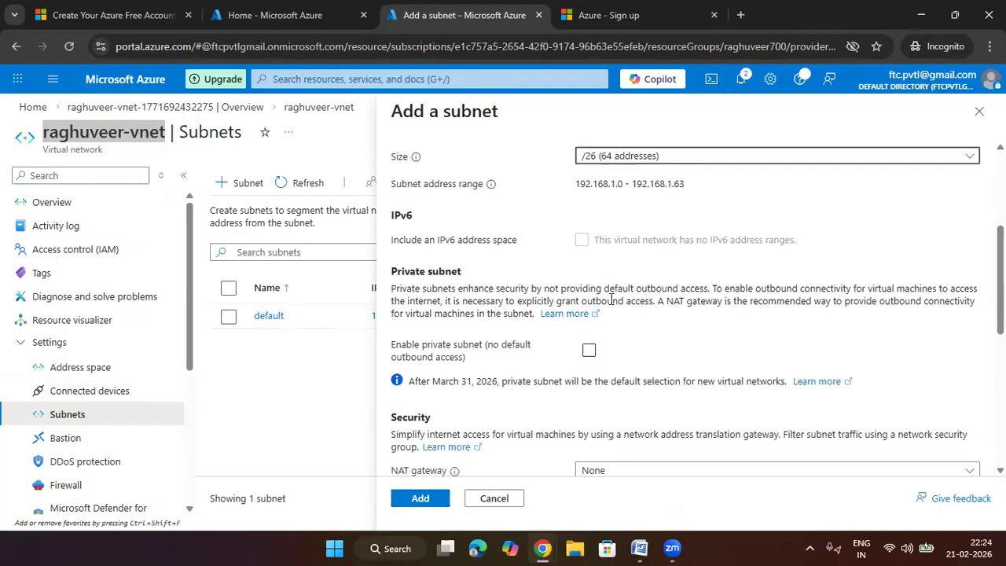
scroll(615, 312, "down", 5)
scroll(611, 299, "up", 6)
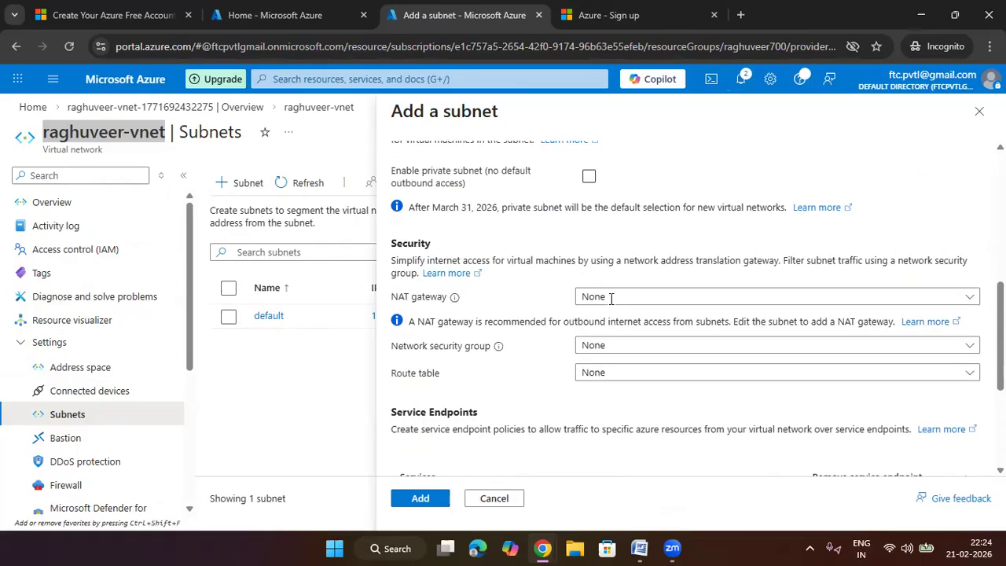
scroll(610, 299, "down", 2)
scroll(610, 299, "down", 4)
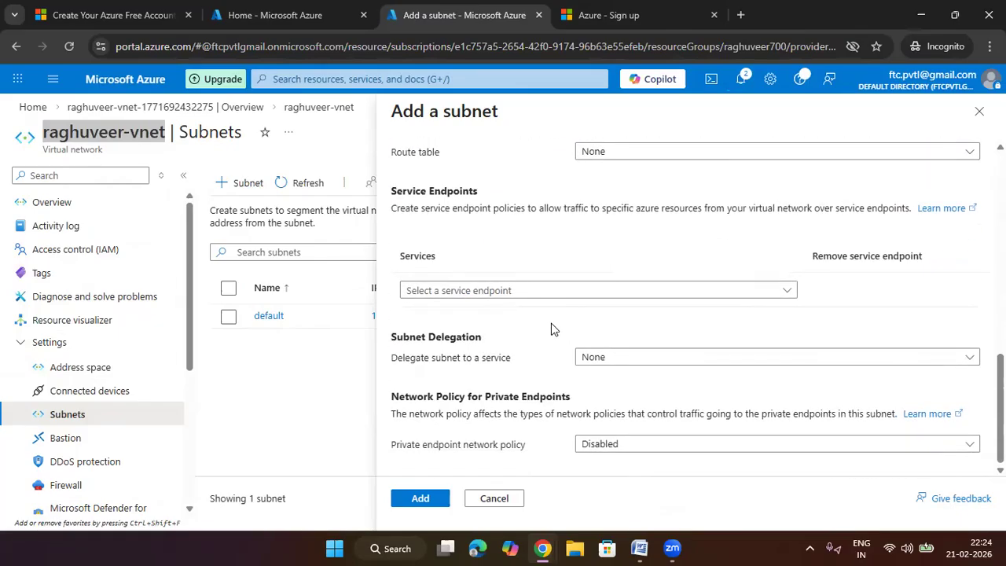
scroll(469, 444, "up", 8)
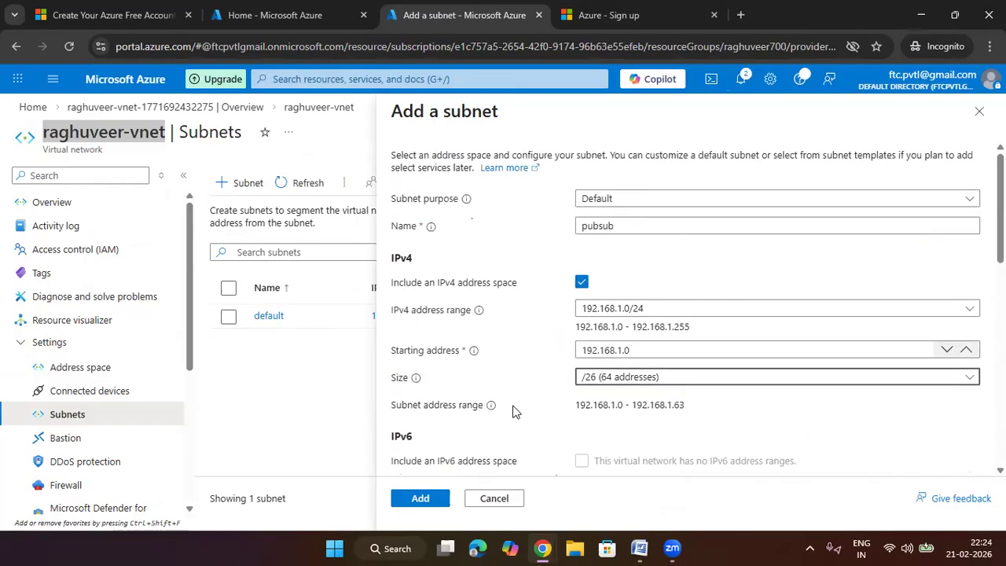
Add the configured pubsub subnet to the virtual network and check its available IPs in the subnet list.
scroll(443, 407, "down", 2)
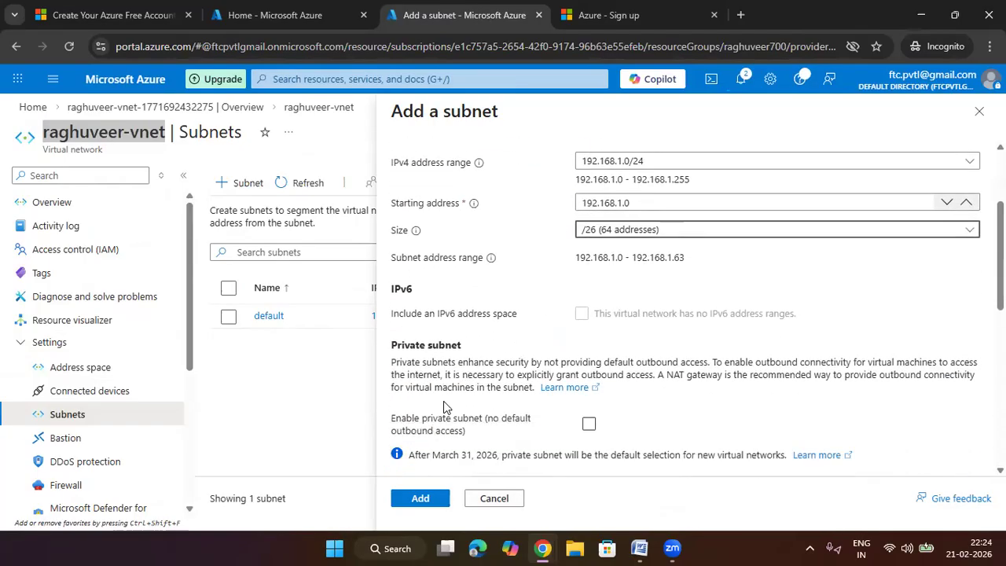
left_click(418, 498)
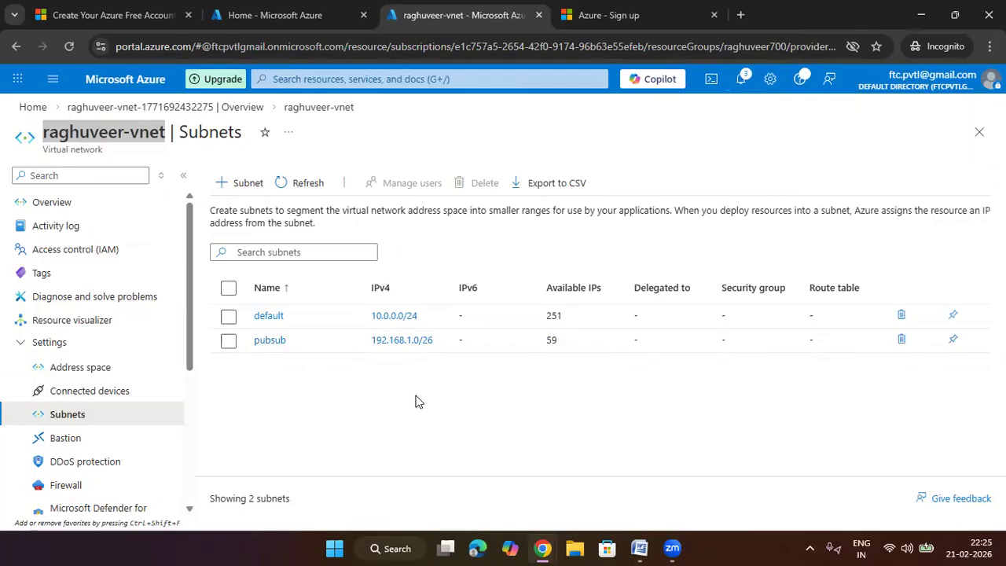
double_click(551, 340)
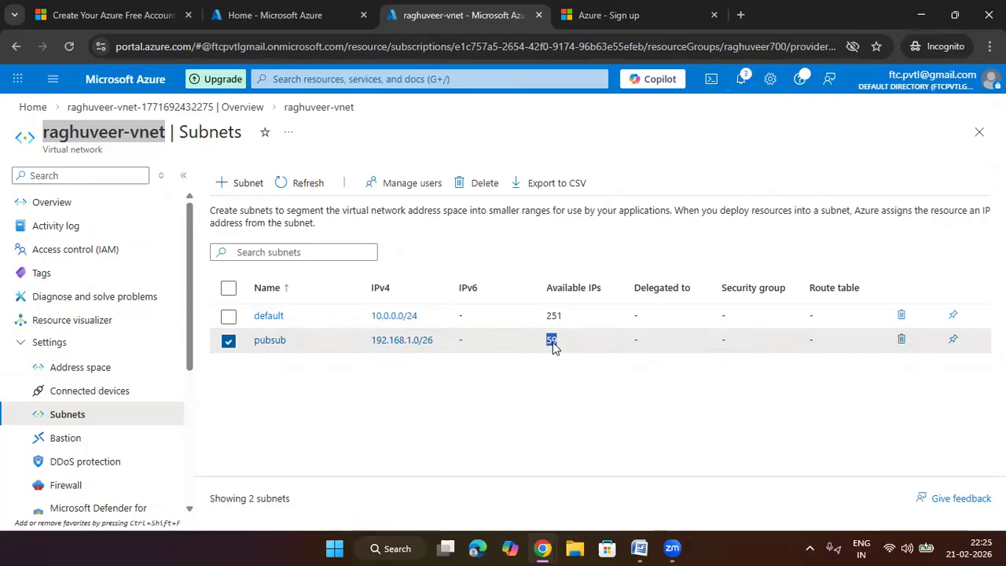
Check the virtual network's connected devices, and return to the subnet list to look at pubsub's available IPs.
left_click(93, 393)
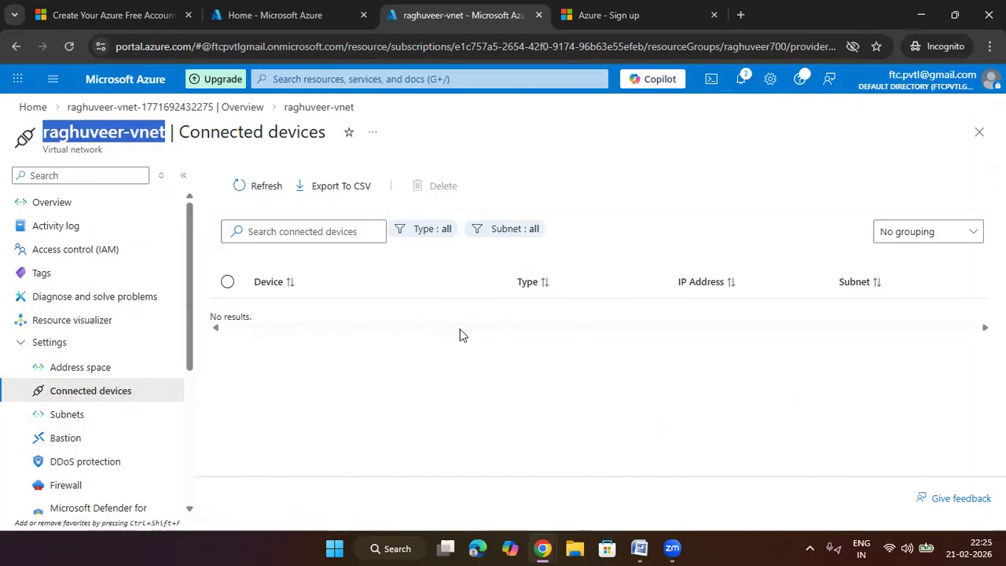
left_click(78, 414)
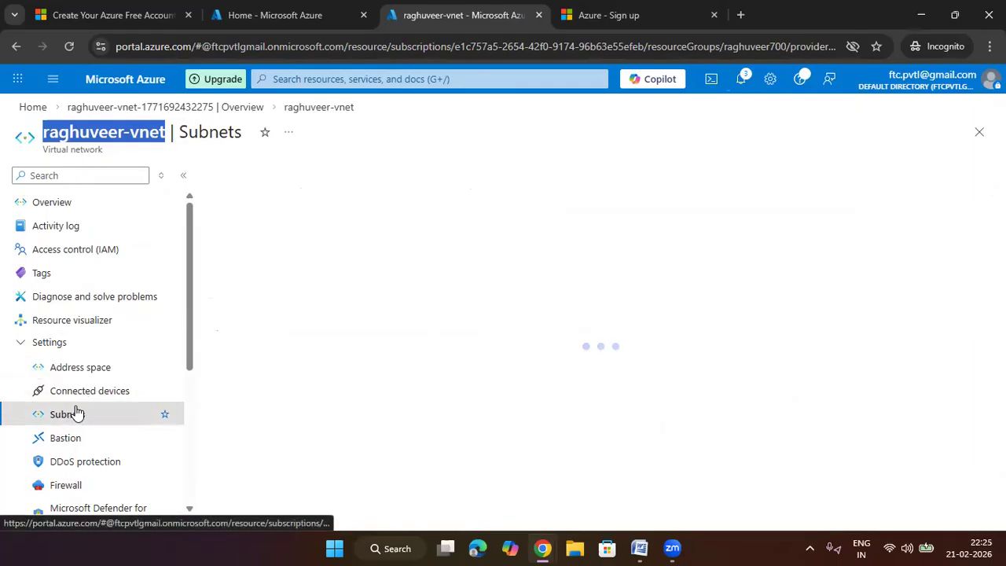
left_click(570, 340)
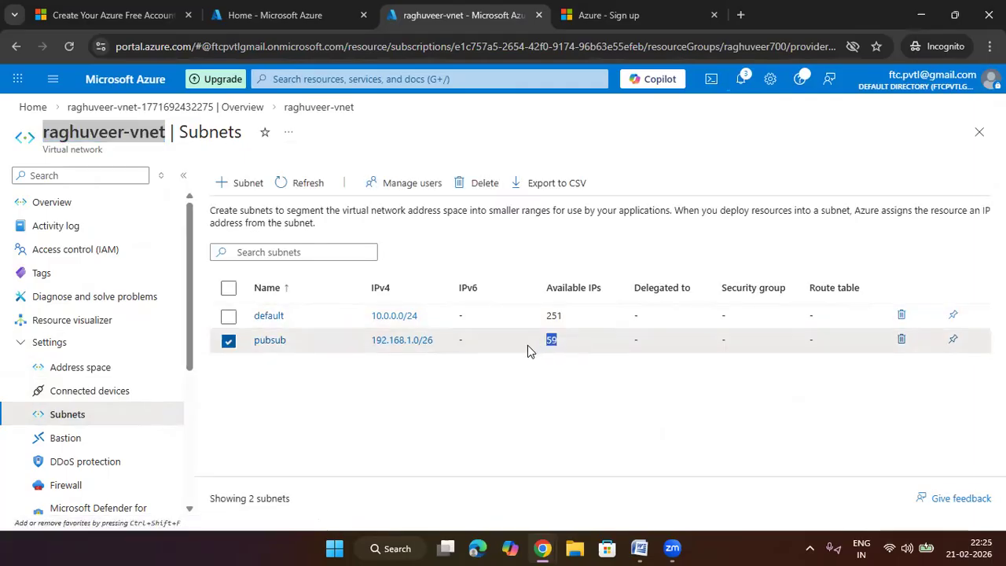
left_click(519, 367)
Search the portal for vm, open the virtual machines service, and start creating a standard virtual machine.
left_click(404, 78)
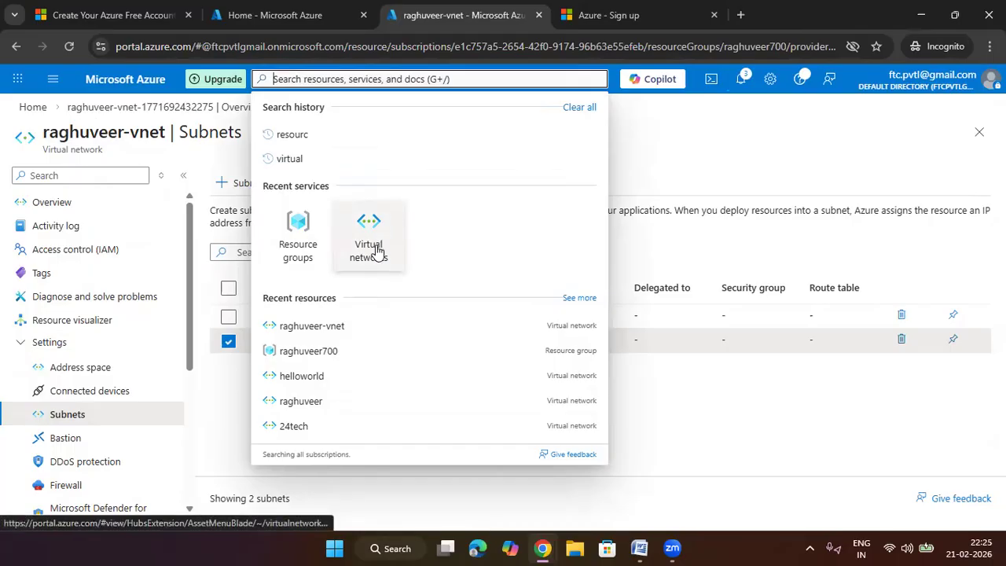
type("vm")
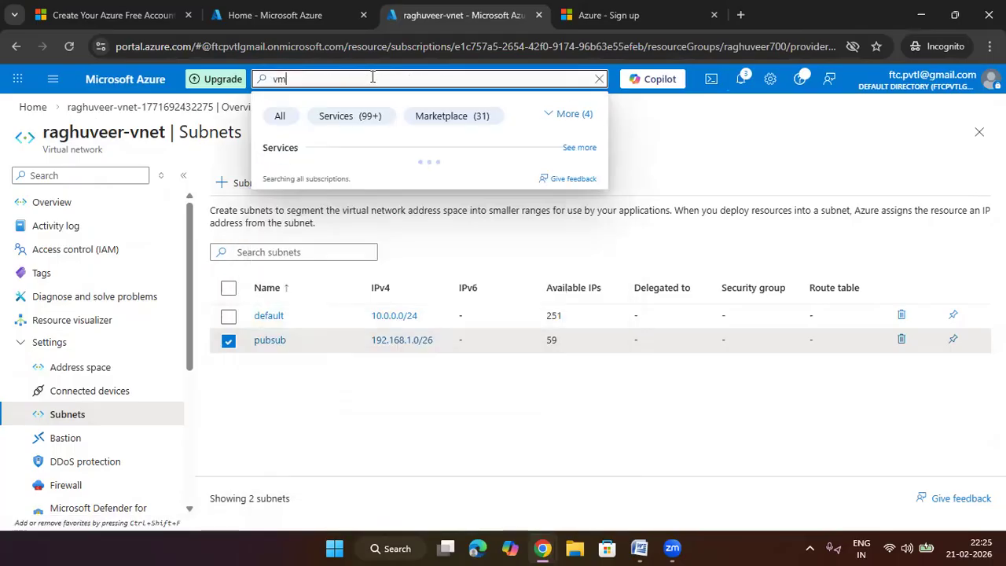
left_click(376, 174)
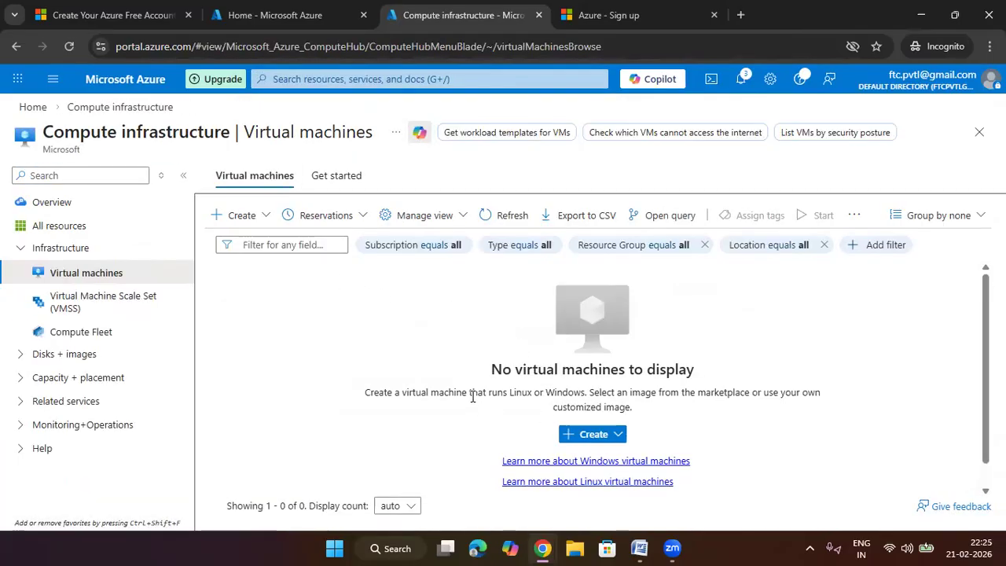
left_click(596, 438)
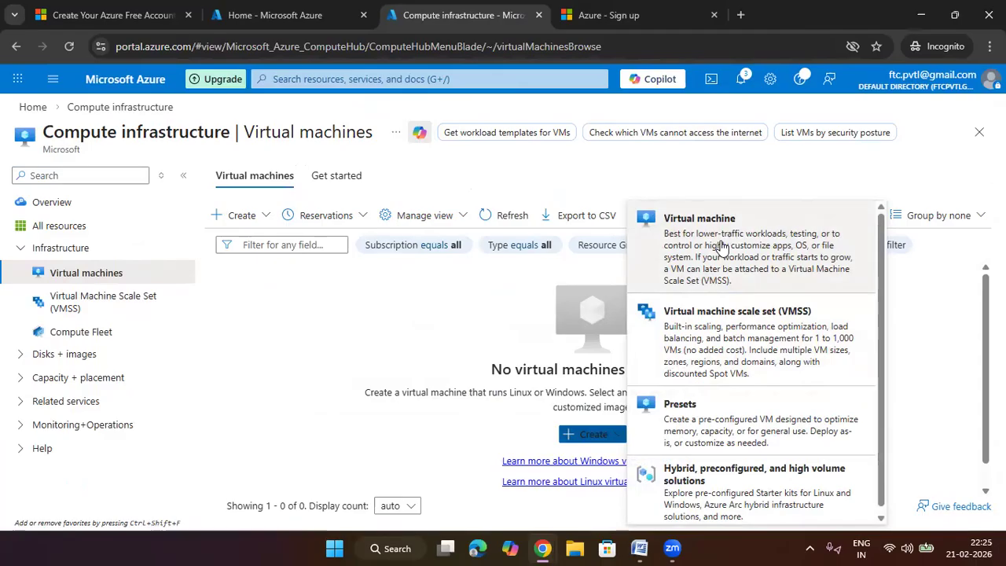
left_click(722, 246)
Assign the new virtual machine to the existing raghuveer700 resource group.
scroll(690, 268, "down", 1)
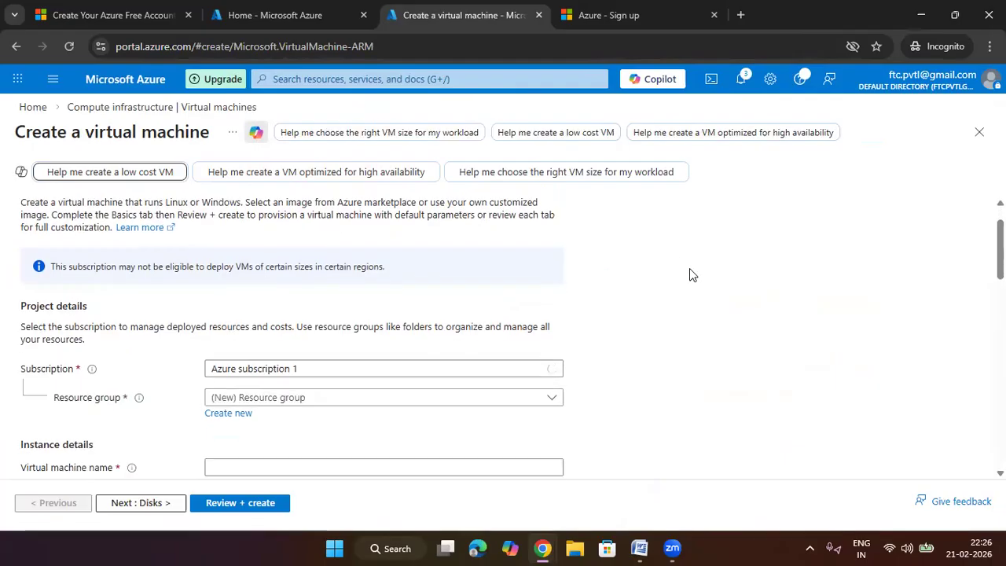
scroll(689, 268, "down", 1)
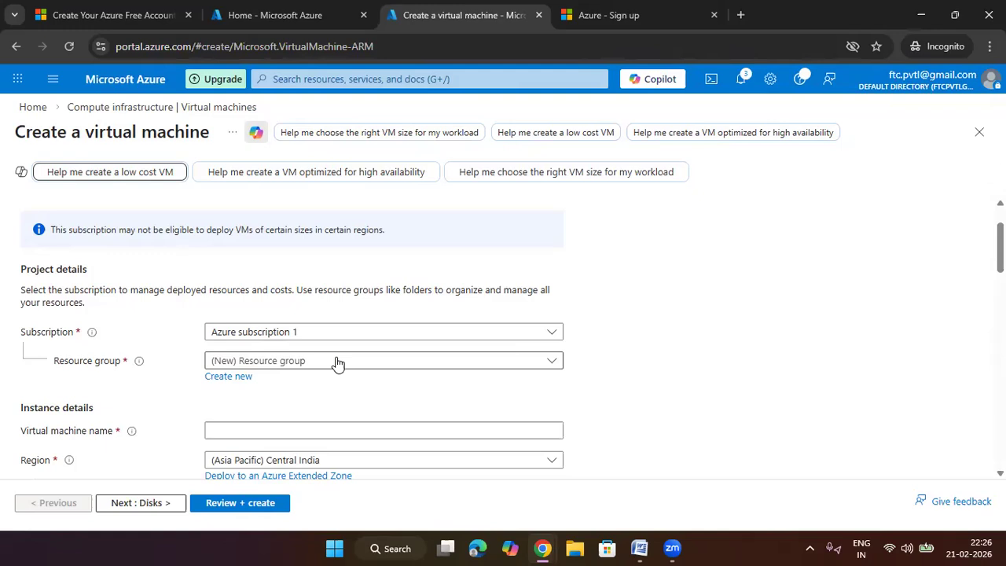
left_click(338, 362)
left_click(275, 436)
Name the virtual machine raghuveervm1.
scroll(629, 332, "down", 2)
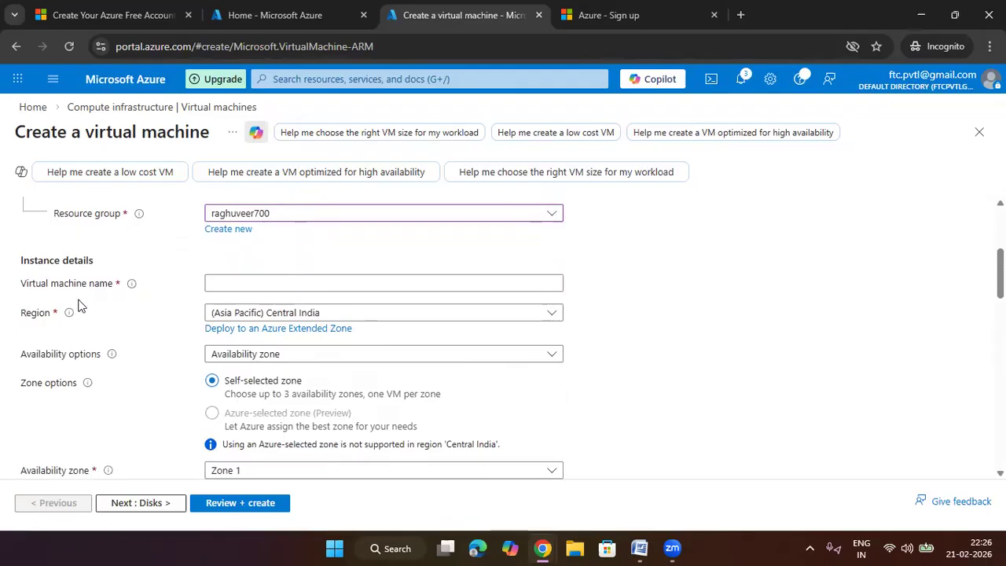
left_click(224, 288)
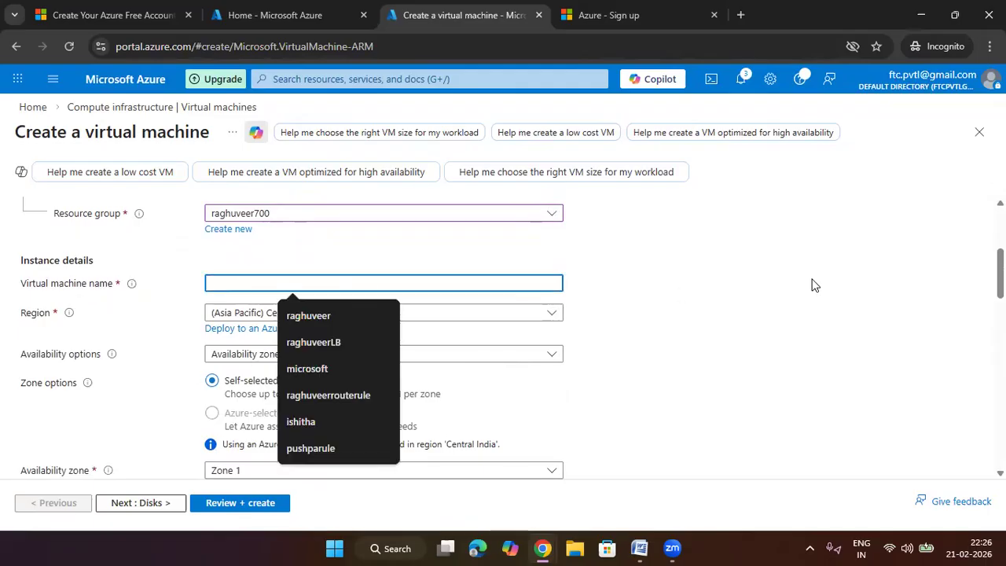
type("raghuveer")
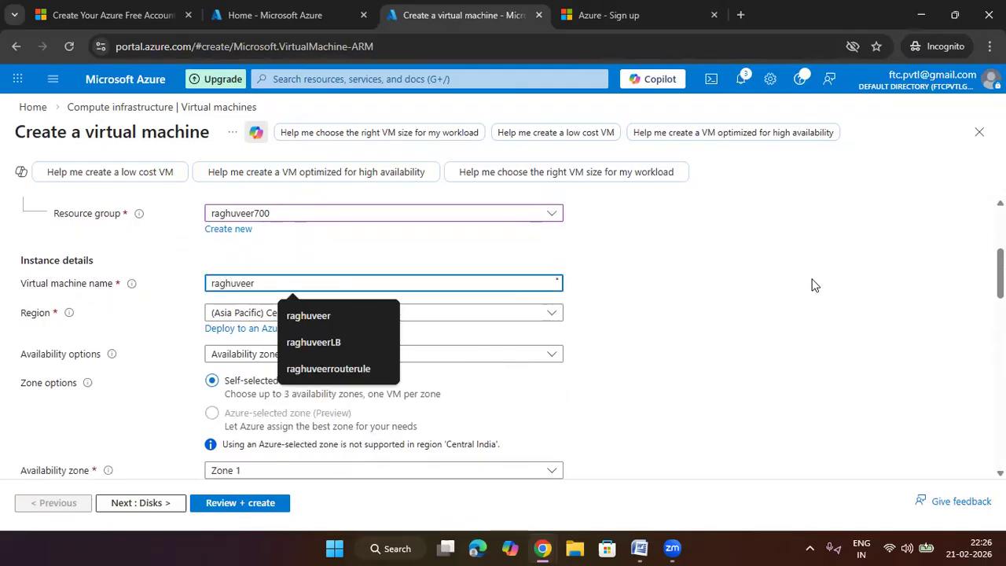
type("vm1")
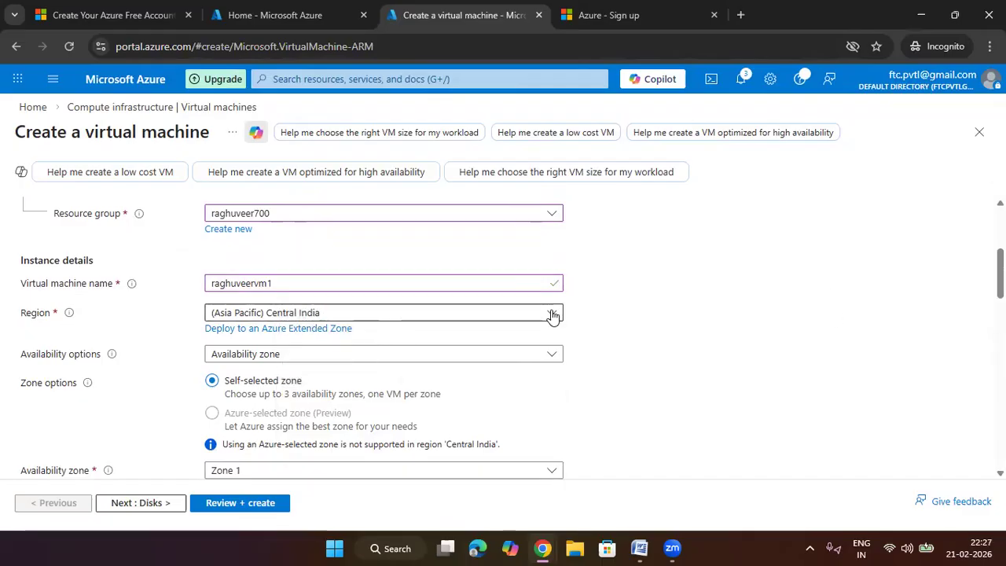
Set the availability option to No infrastructure redundancy required and the security type to Standard.
scroll(404, 298, "down", 1)
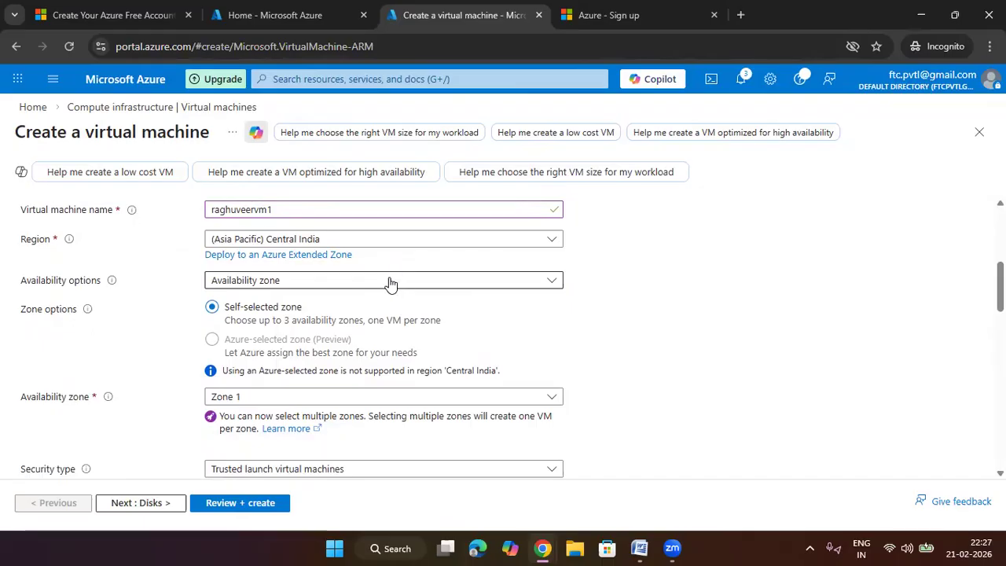
left_click(391, 281)
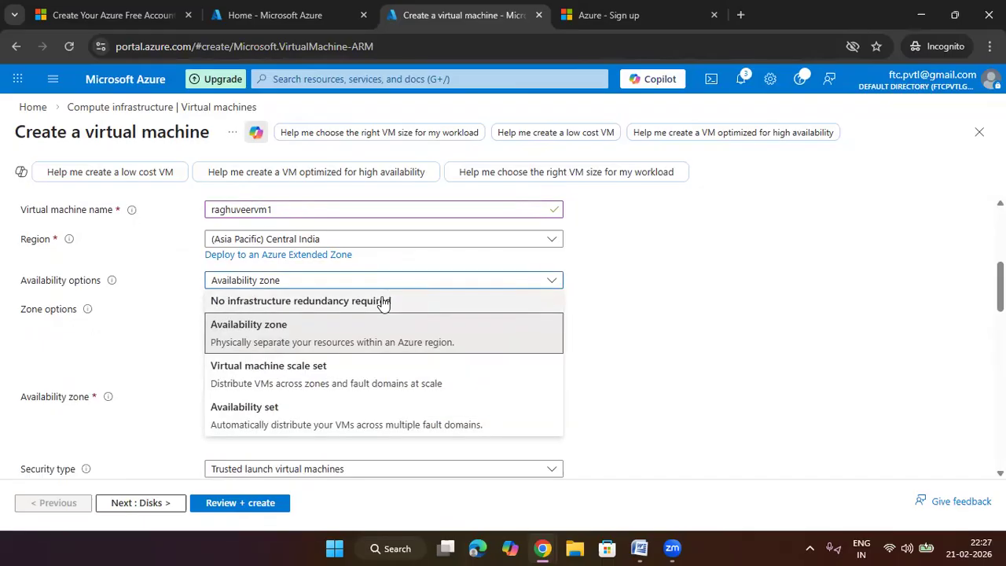
left_click(381, 302)
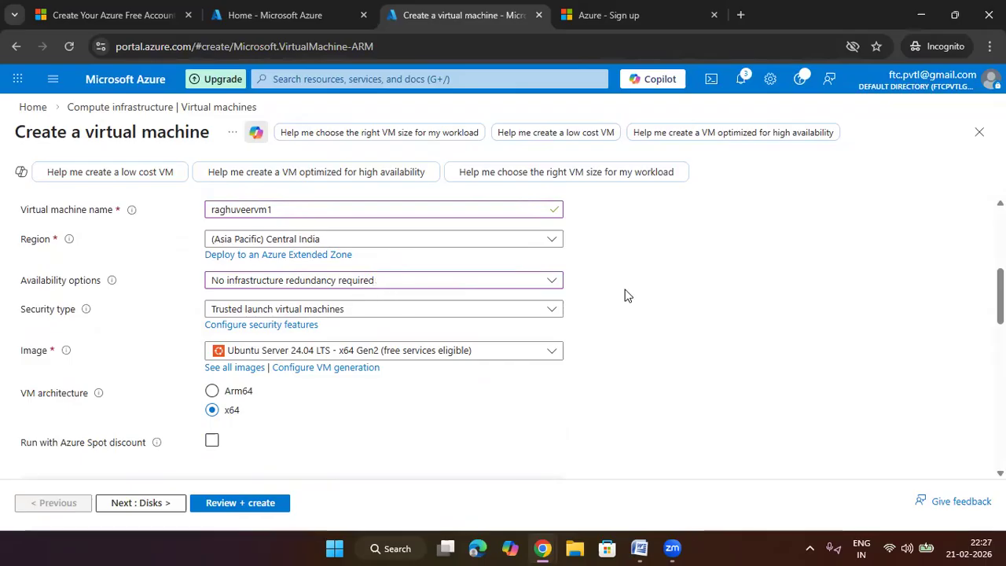
left_click(394, 309)
left_click(378, 337)
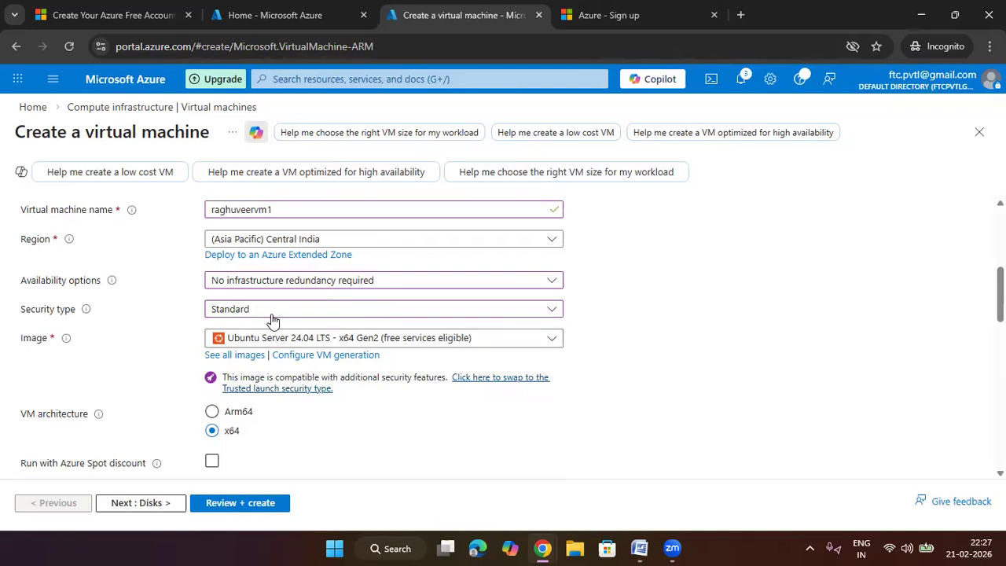
Choose Windows Server 2025 Datacenter - x64 Gen2 as the virtual machine's image.
left_click(343, 337)
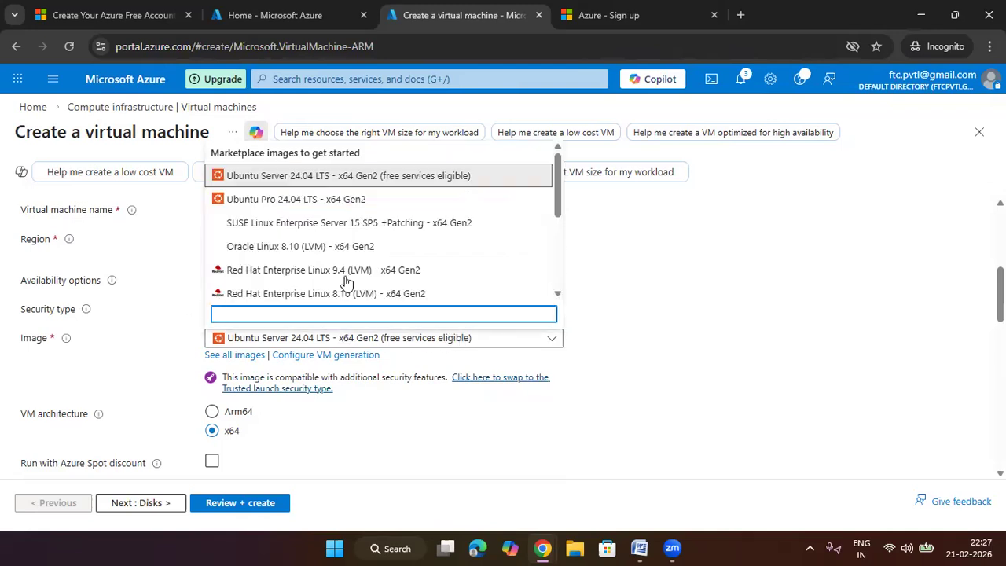
scroll(337, 240, "down", 2)
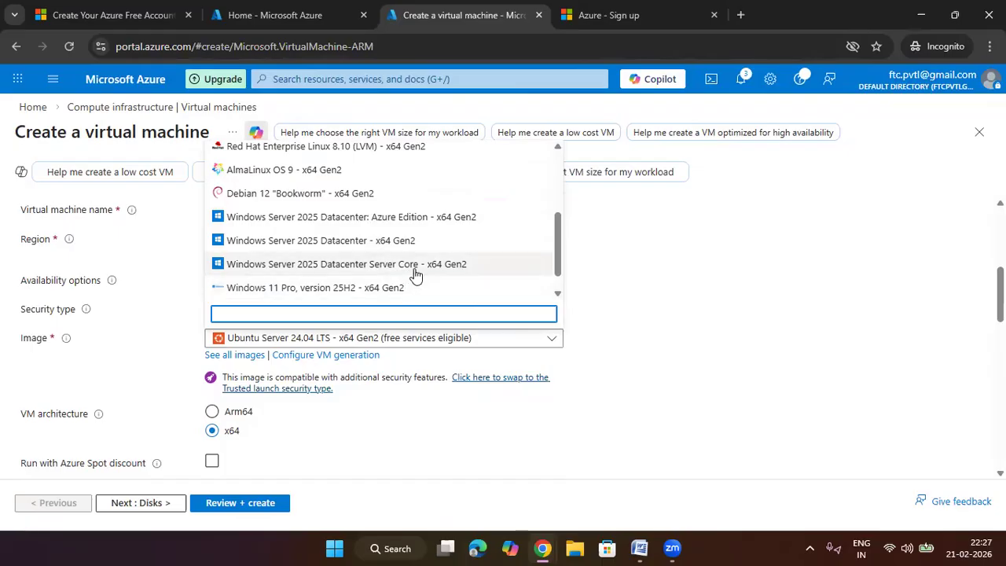
left_click(395, 242)
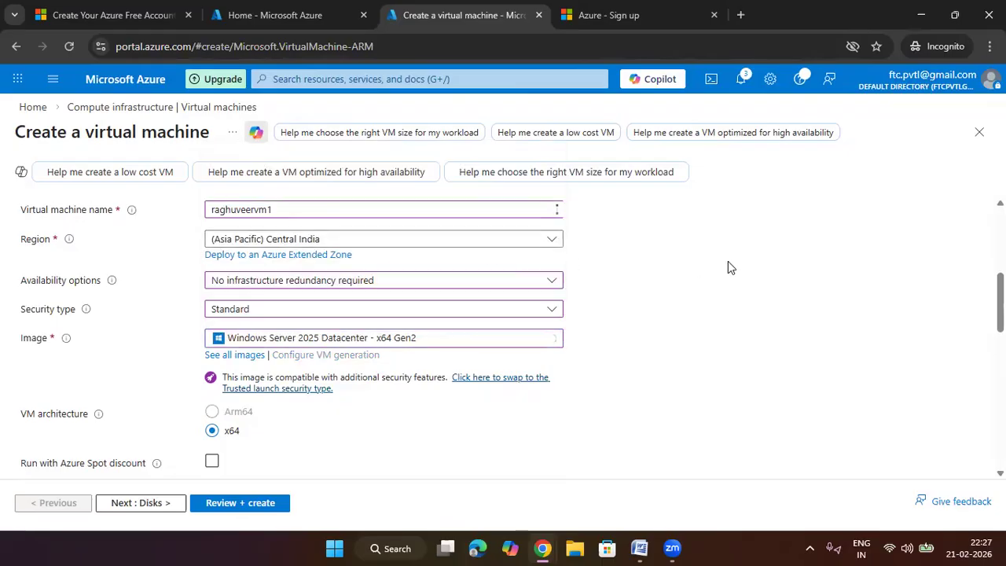
Set the virtual machine's size to Standard_D2s_v3 with 2 vcpus and 8 GiB memory.
scroll(728, 261, "down", 2)
scroll(728, 267, "down", 3)
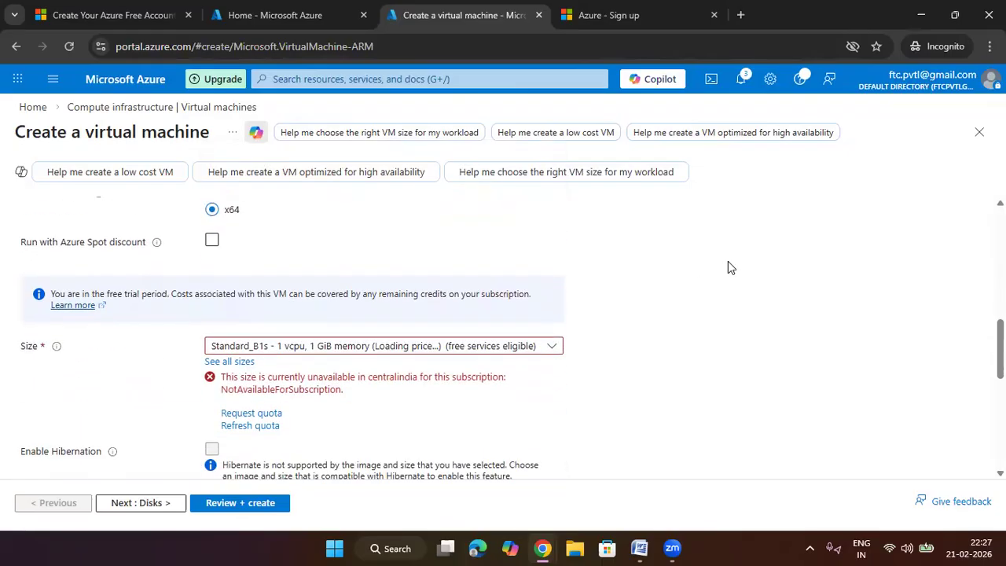
left_click(436, 346)
left_click(416, 413)
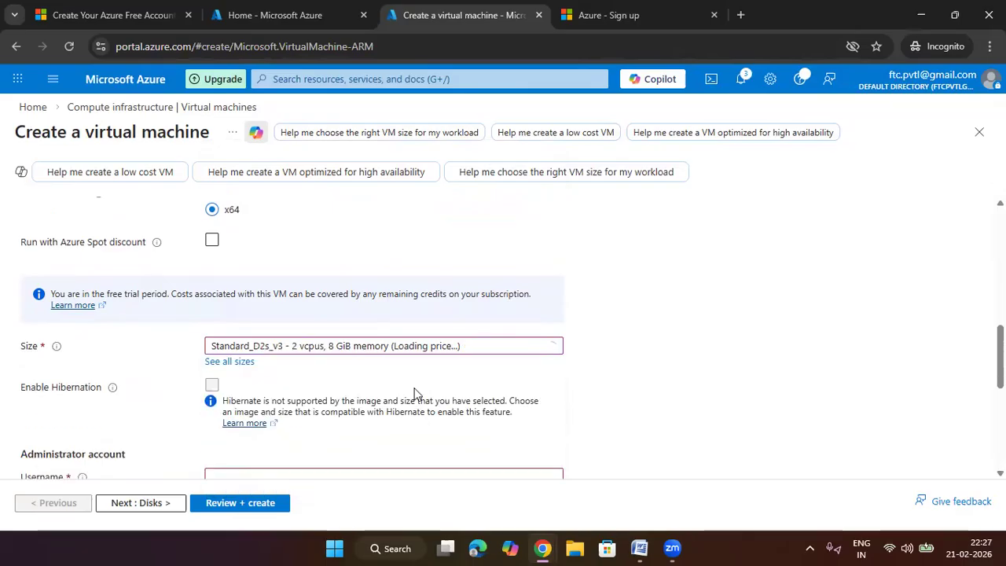
Try the Availability zone option, look at its zone choices, and set availability back to No infrastructure redundancy required.
scroll(659, 324, "up", 3)
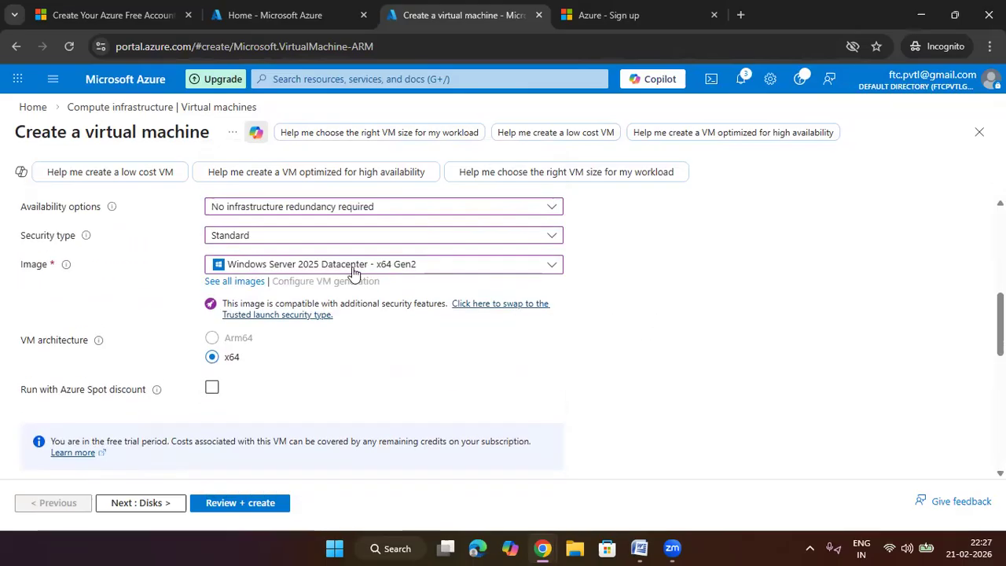
scroll(354, 291, "up", 2)
scroll(354, 291, "up", 1)
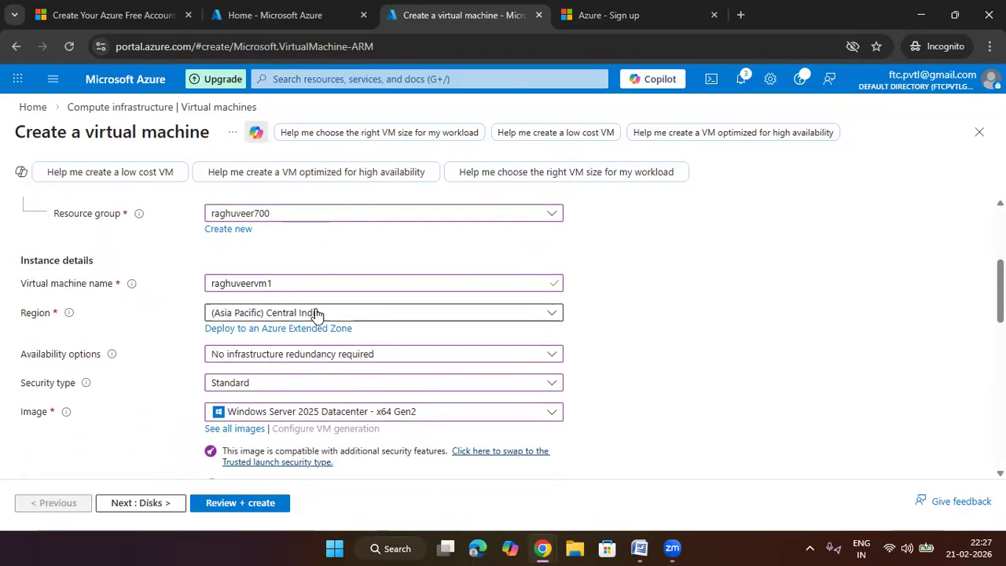
left_click(326, 354)
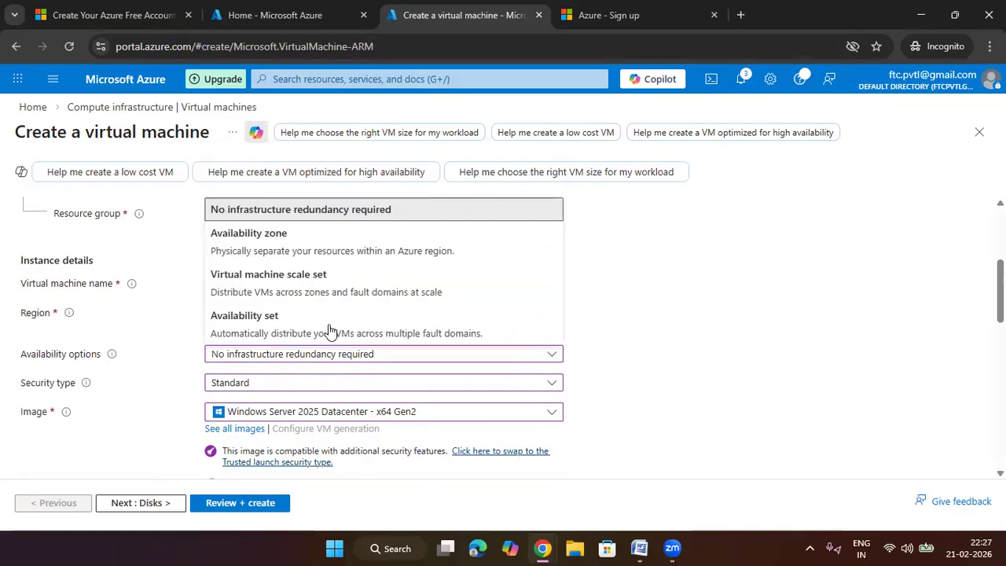
left_click(332, 241)
scroll(701, 318, "down", 1)
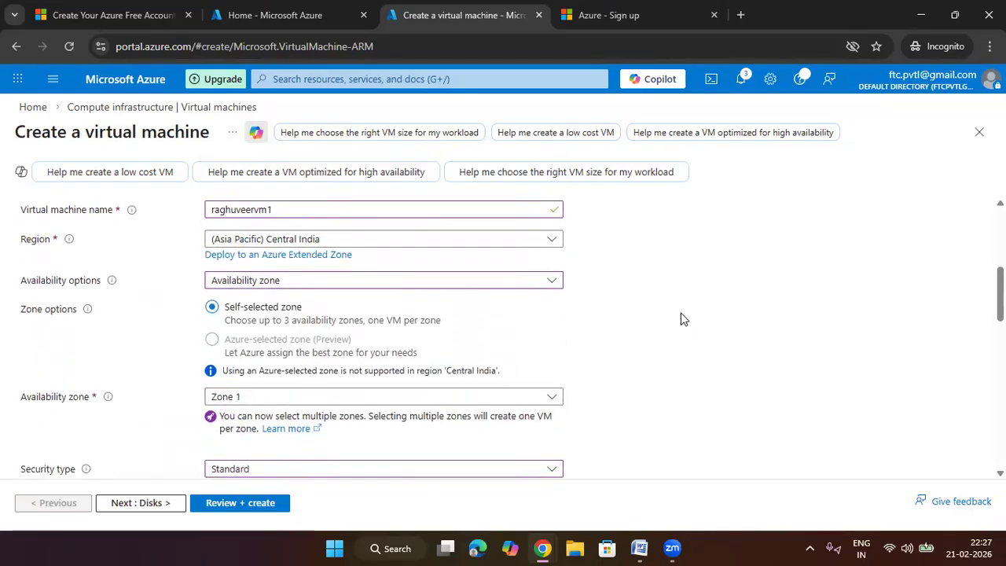
left_click(276, 402)
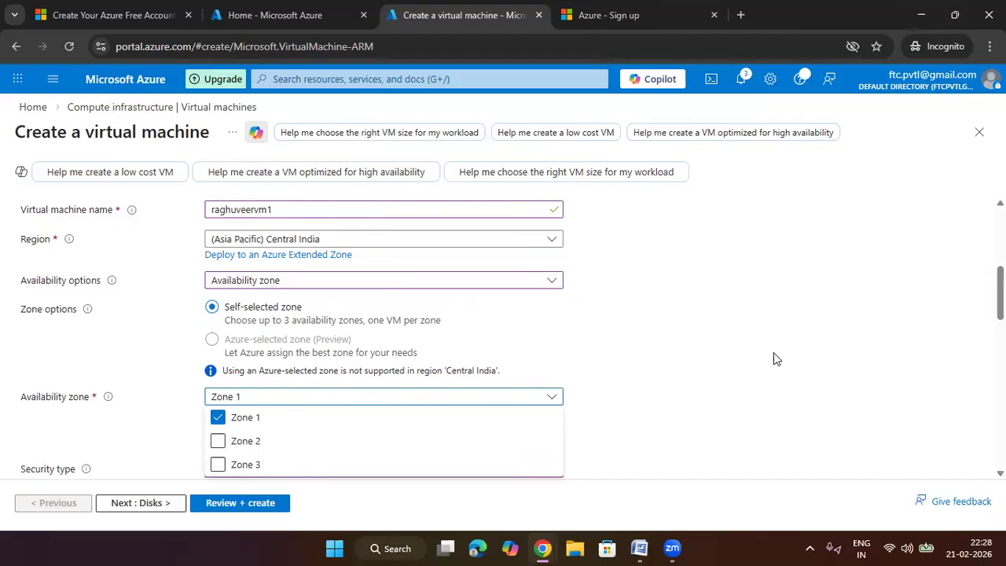
left_click(386, 283)
left_click(369, 303)
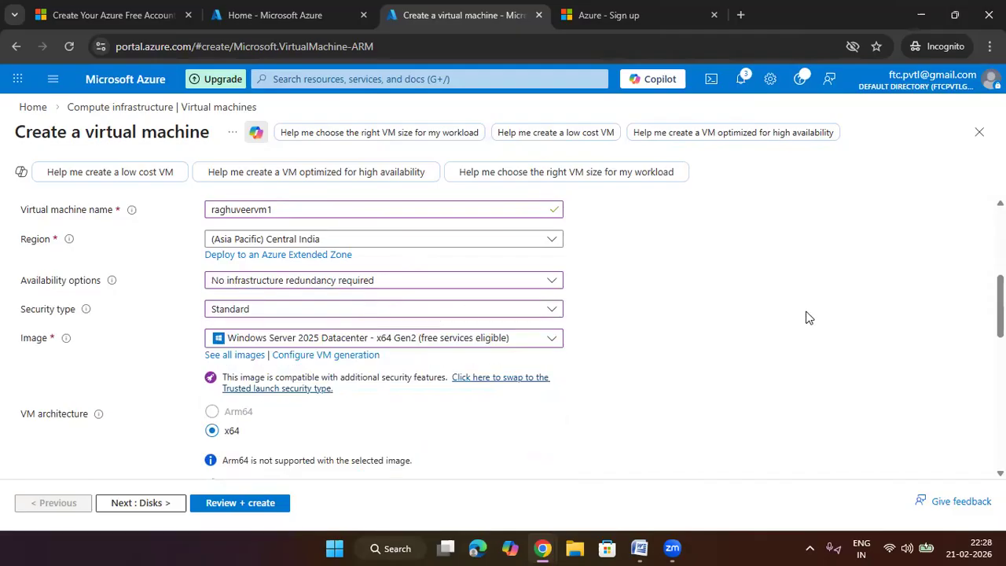
Review the offered virtual machine sizes and keep Standard_D2s_v3 selected.
scroll(702, 378, "down", 1)
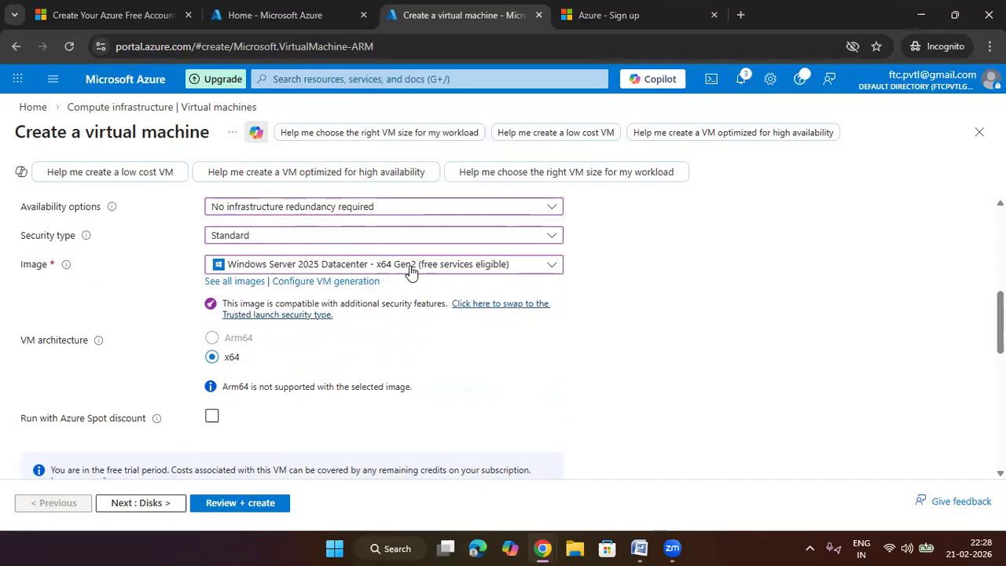
scroll(651, 291, "down", 2)
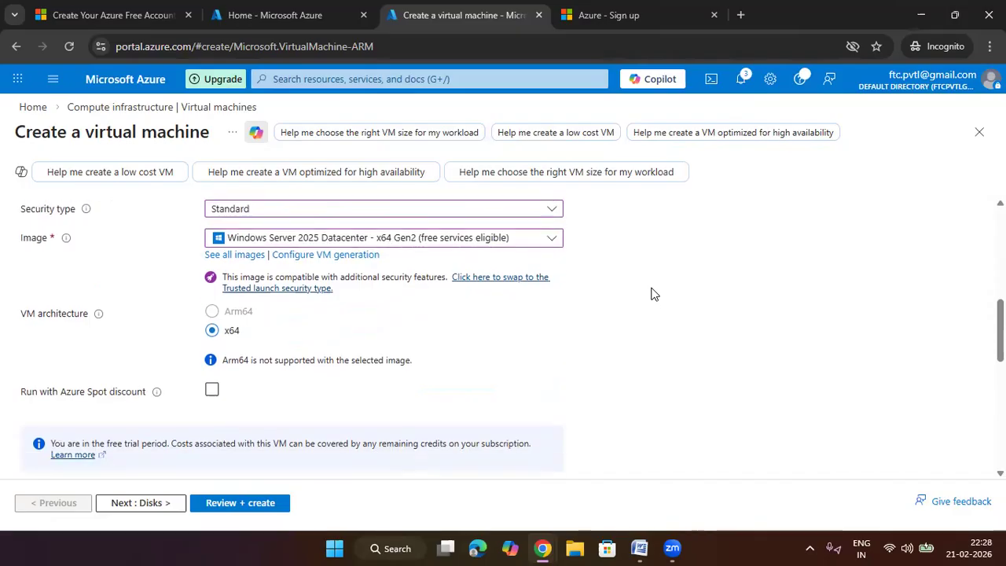
left_click(379, 374)
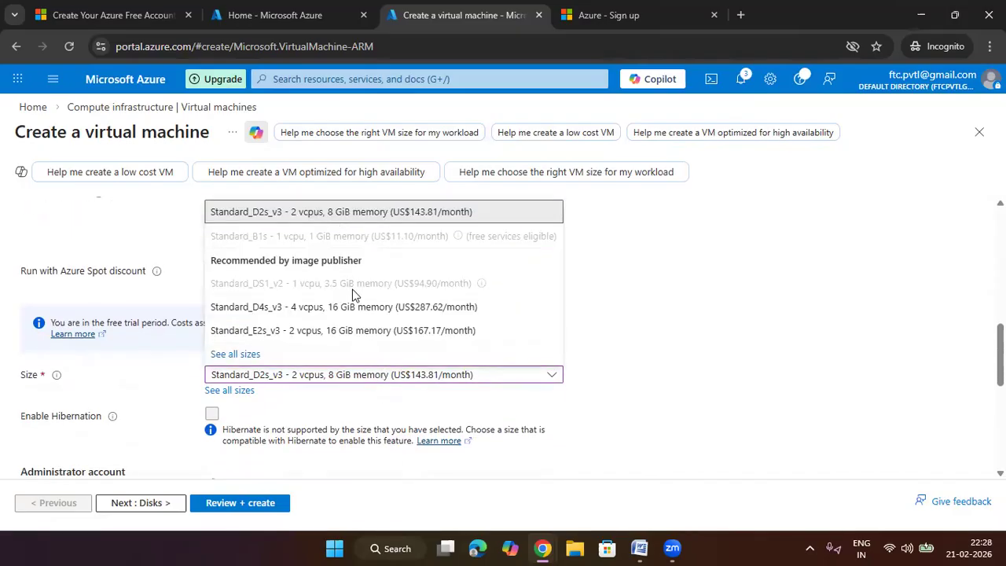
left_click(333, 220)
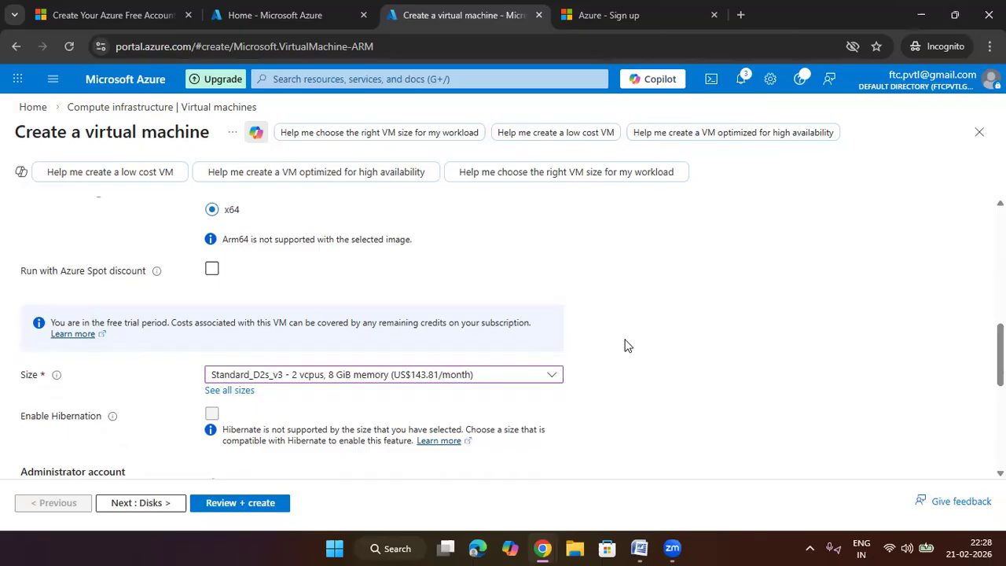
Enter the username for the virtual machine's administrator account.
scroll(624, 346, "down", 1)
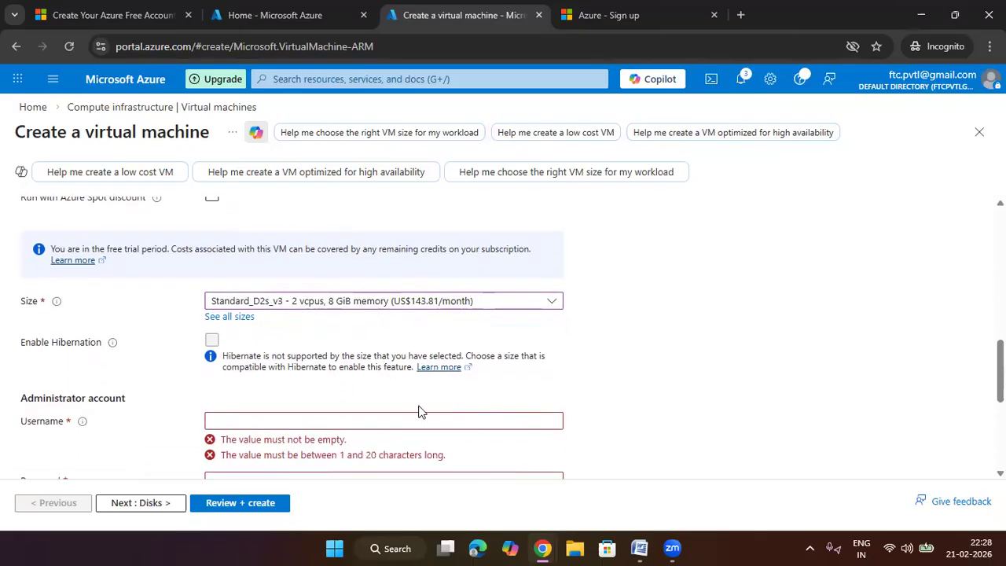
scroll(440, 404, "down", 1)
scroll(470, 390, "down", 1)
left_click(277, 349)
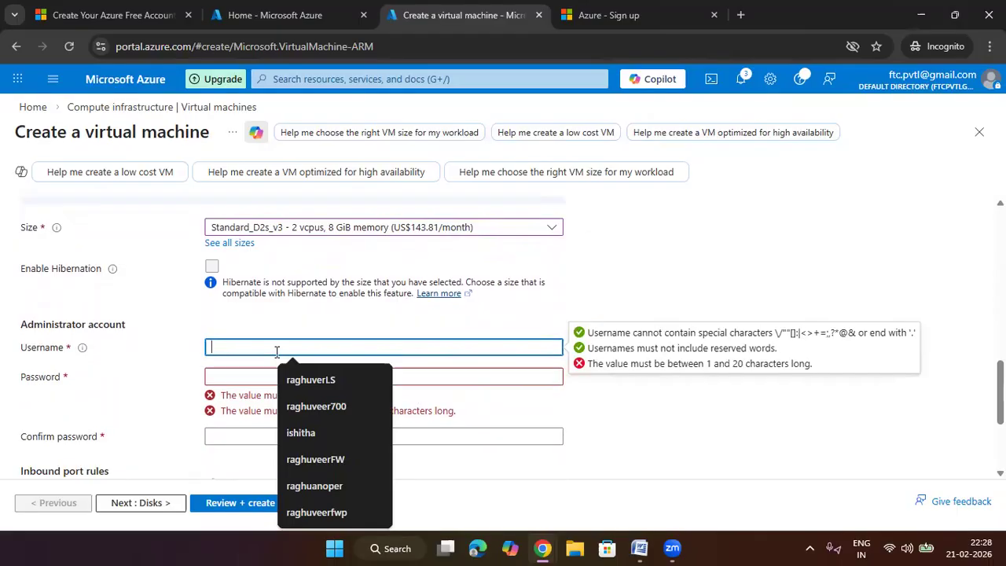
type("raghuveer")
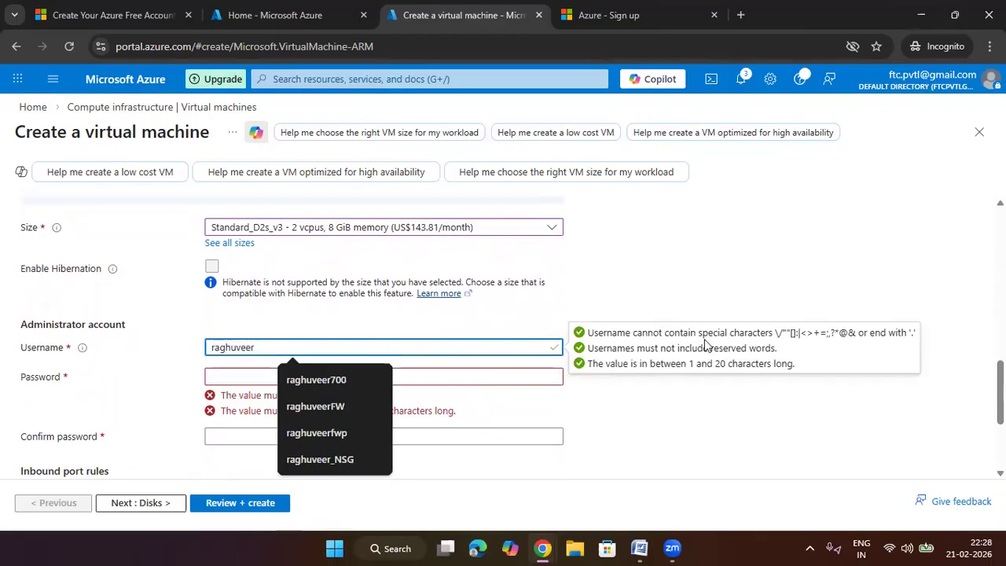
left_click(909, 287)
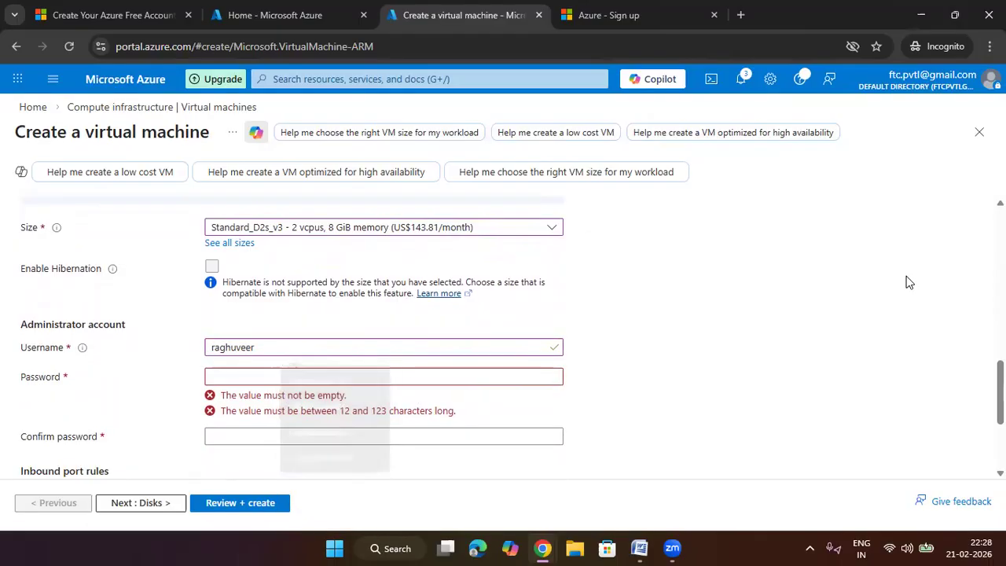
Enter the administrator account's password and repeat it in the password confirmation.
left_click(332, 380)
type("•••")
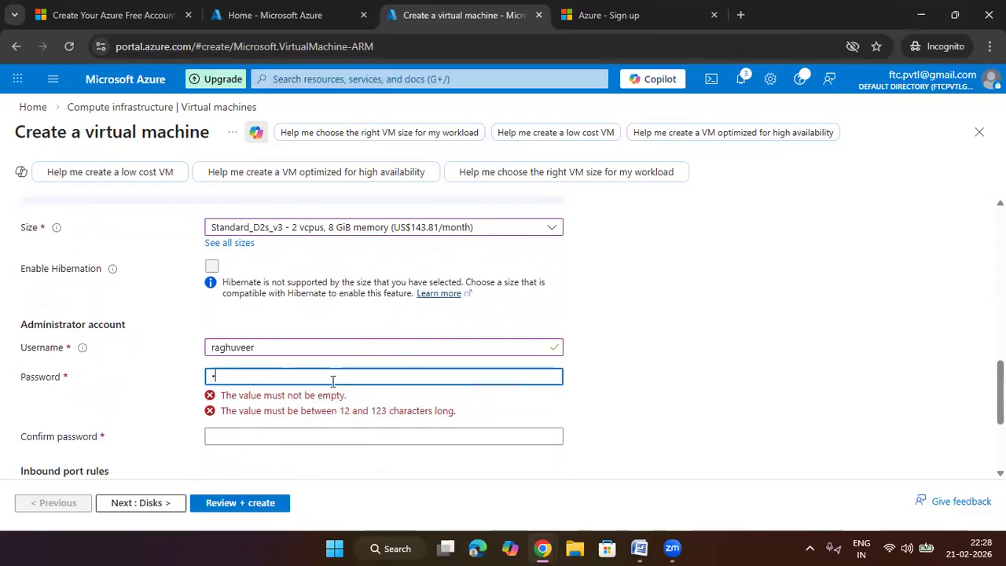
type("•••••••••")
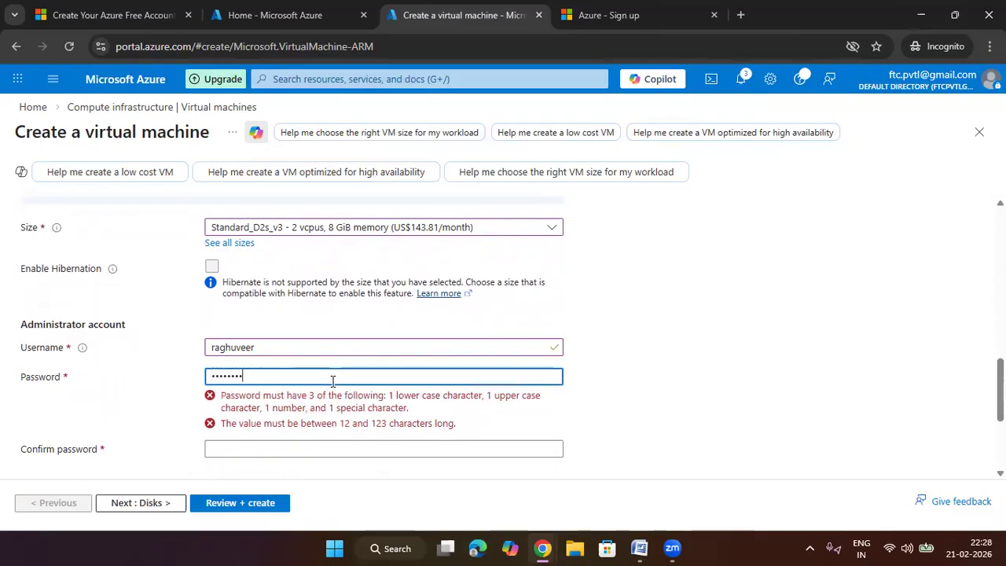
left_click(432, 407)
type("••••")
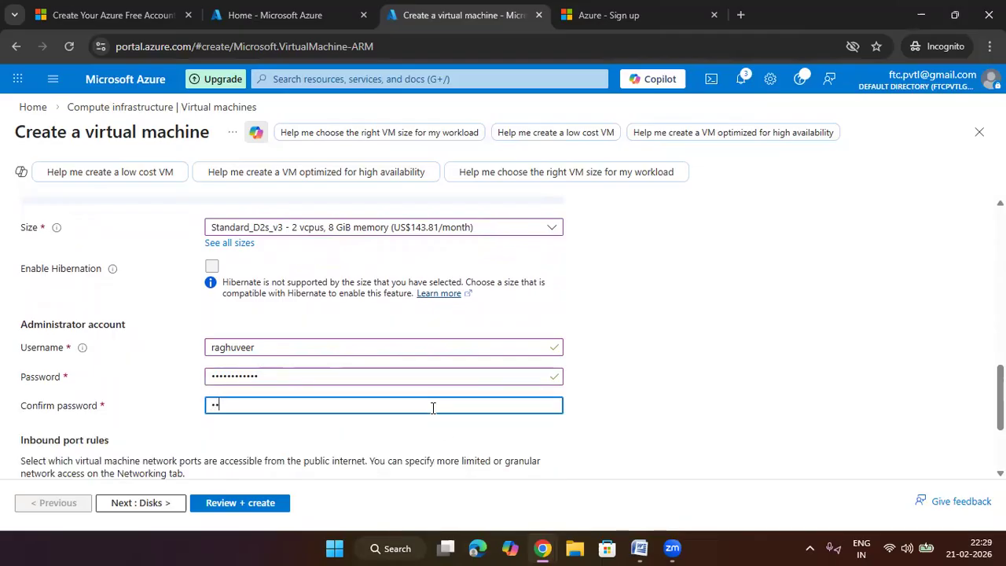
type("••••••••")
left_click(747, 303)
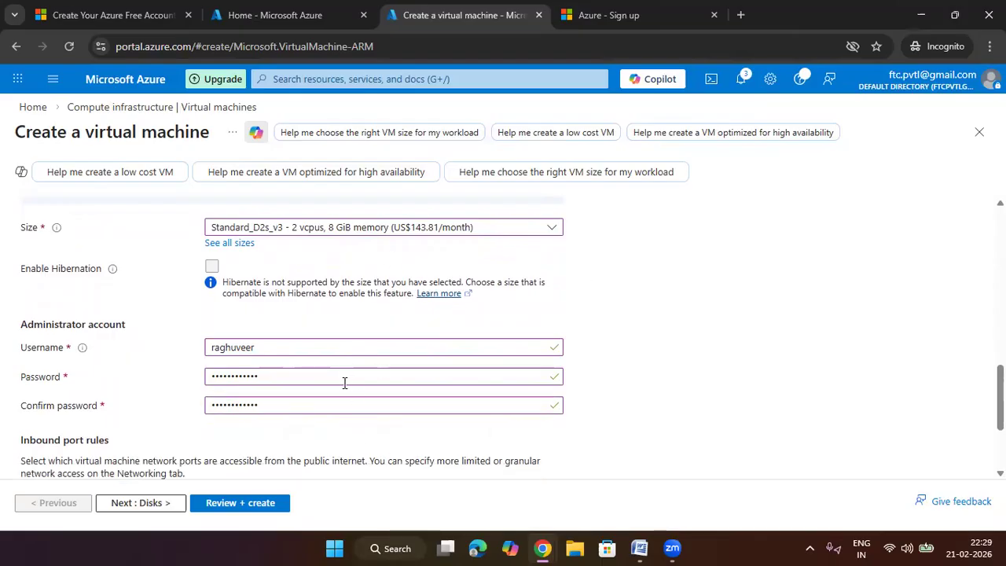
Try None for the public inbound ports, and set them back to allowing selected ports with RDP (3389).
scroll(511, 377, "down", 2)
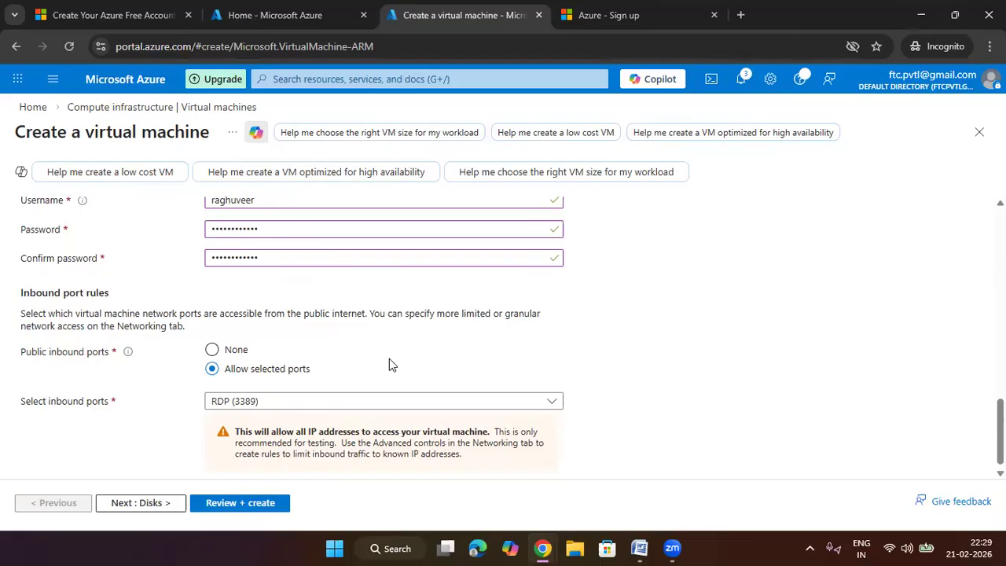
left_click(238, 352)
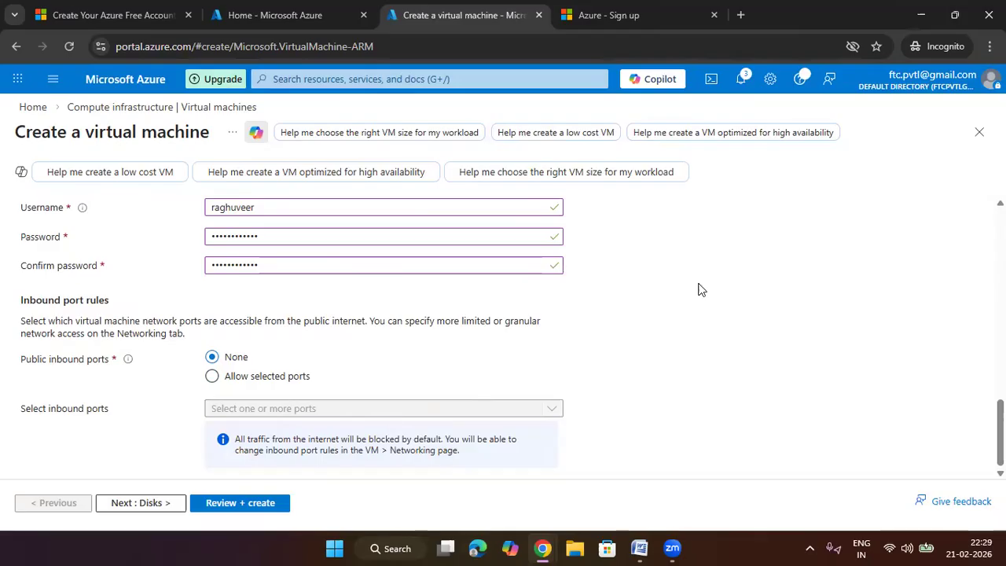
left_click(297, 376)
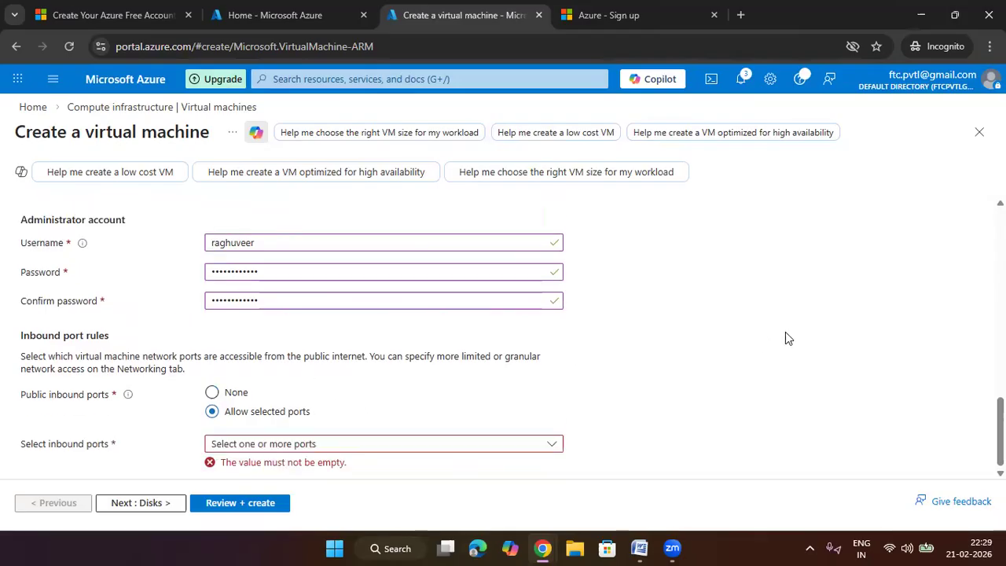
left_click(317, 444)
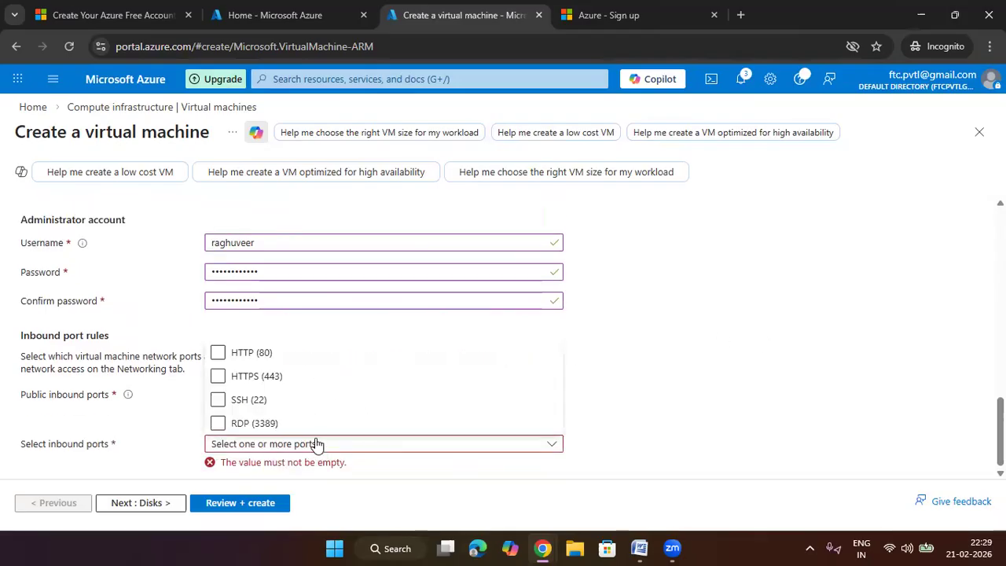
left_click(246, 424)
left_click(784, 367)
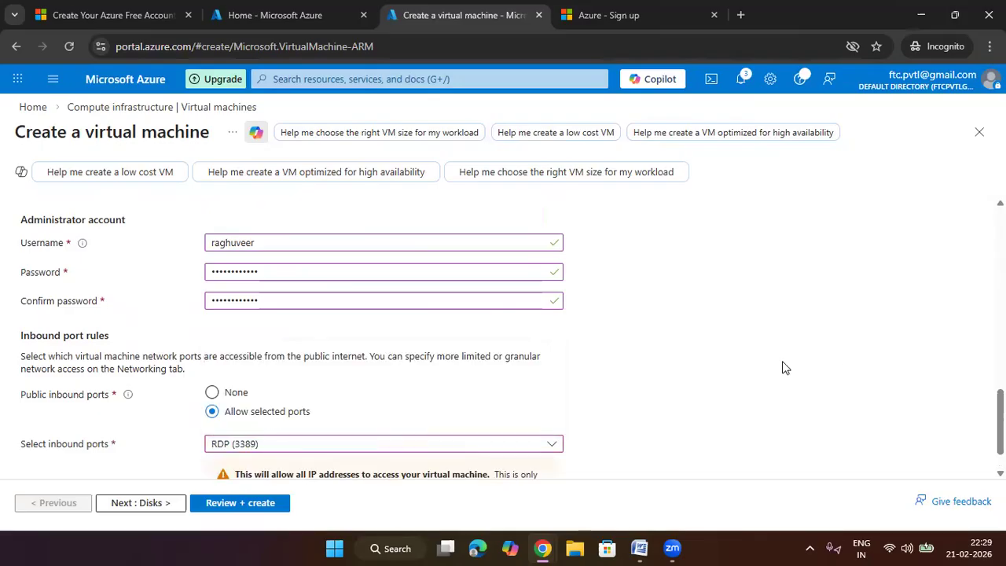
Review the virtual machine's disk settings, including encryption, OS disk and data disks.
scroll(327, 410, "up", 10)
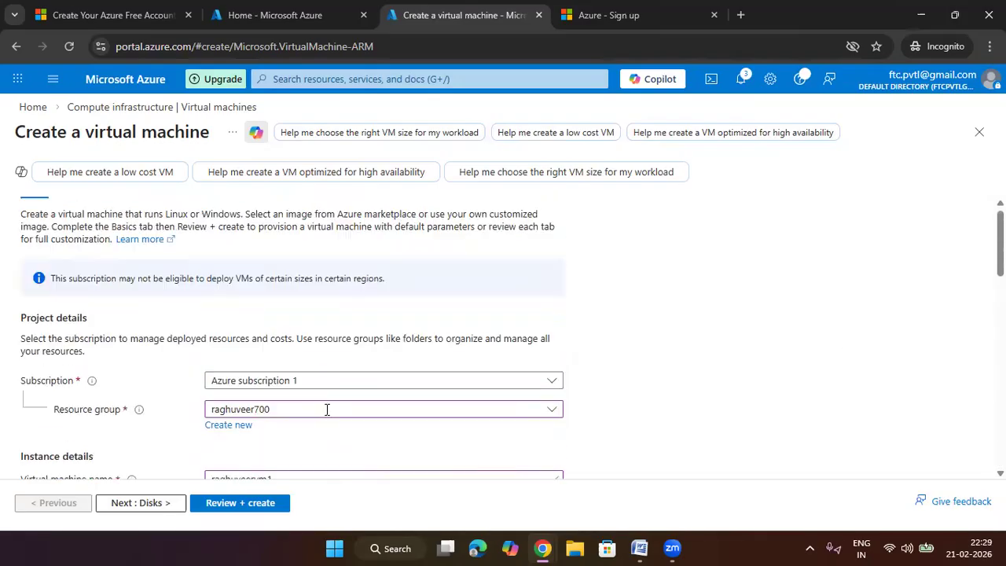
left_click(70, 212)
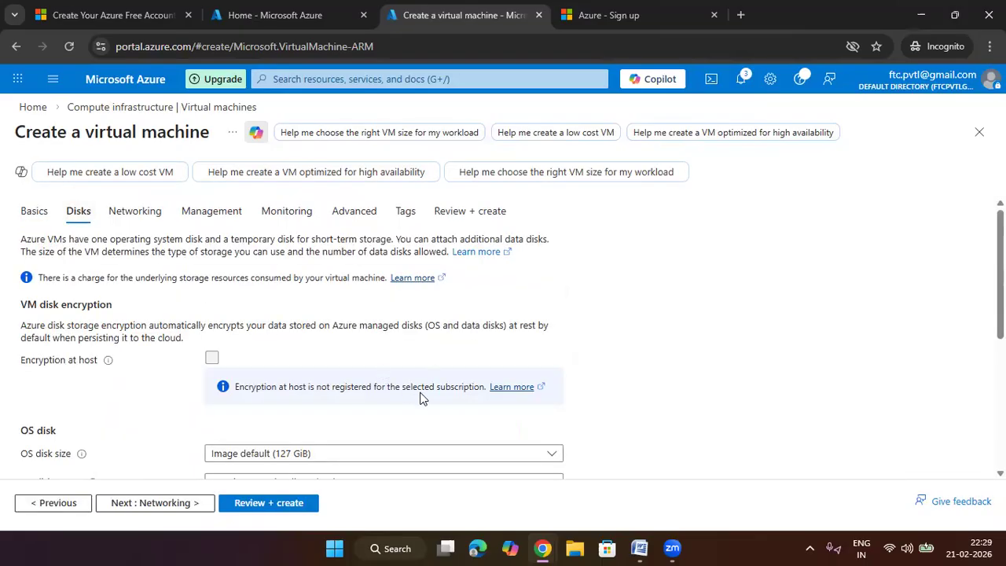
scroll(420, 396, "down", 2)
scroll(386, 369, "down", 2)
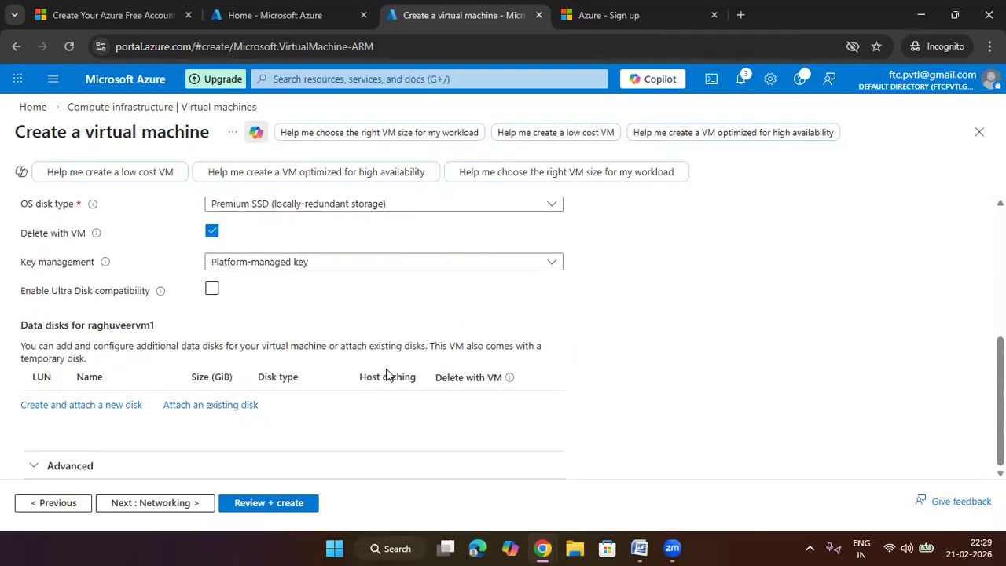
scroll(386, 368, "up", 4)
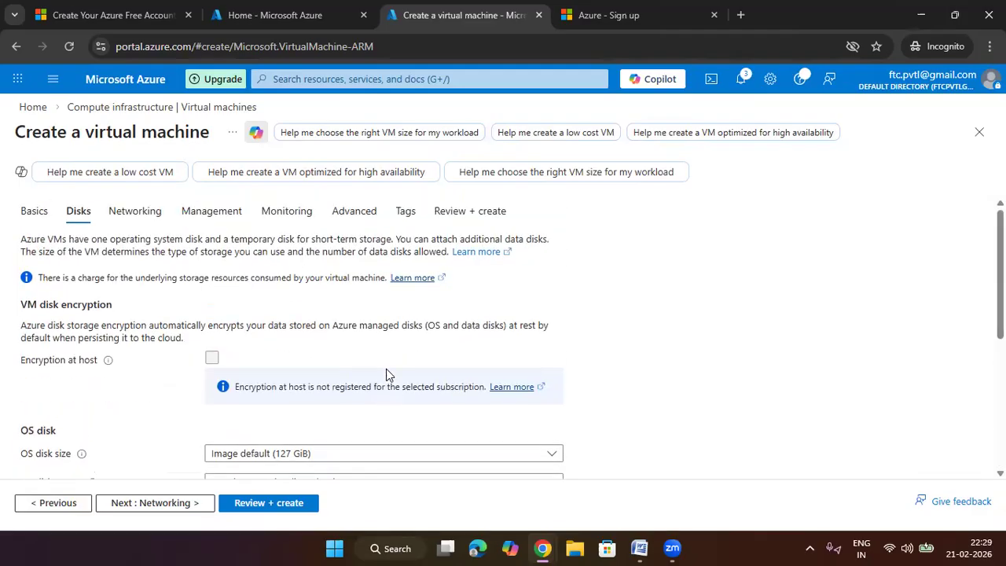
Connect the virtual machine's network interface to the existing virtual network and its pubsub subnet (192.168.1.0/26).
left_click(154, 221)
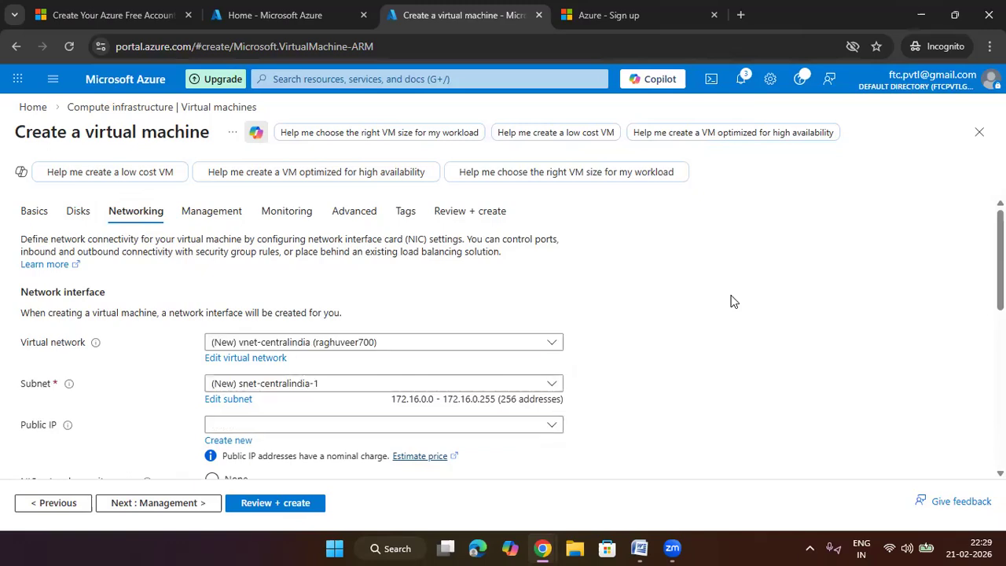
left_click(265, 346)
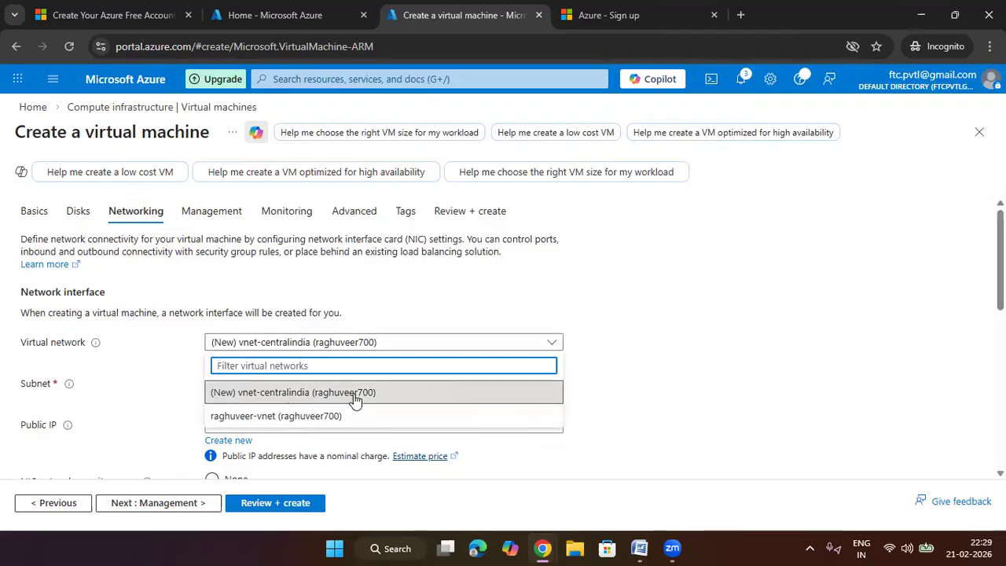
left_click(338, 416)
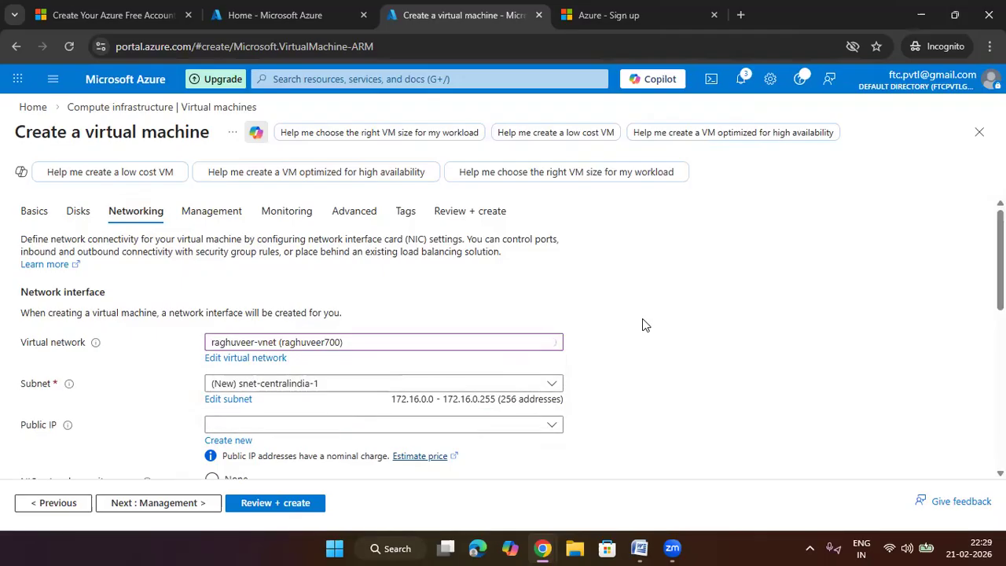
scroll(642, 325, "down", 1)
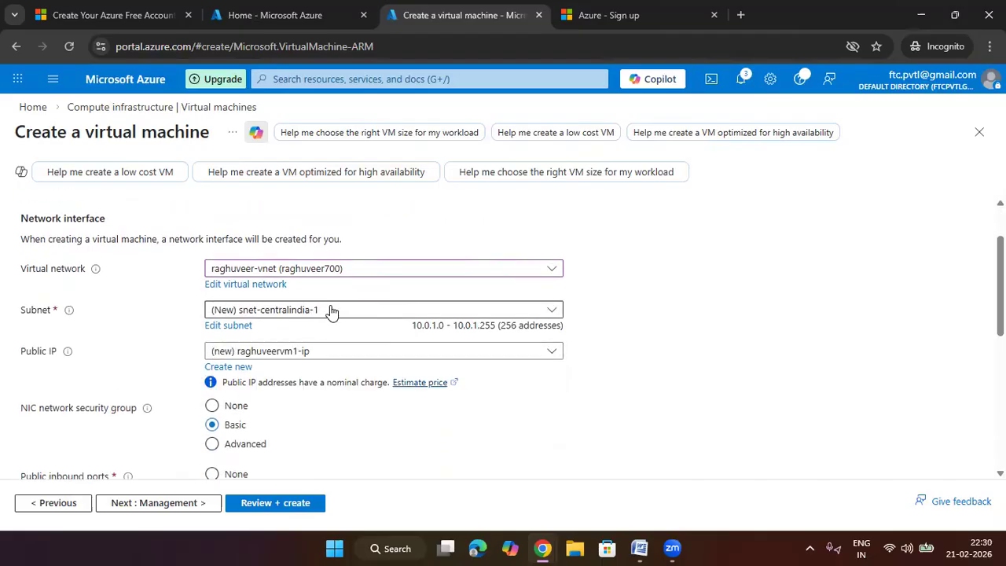
left_click(330, 312)
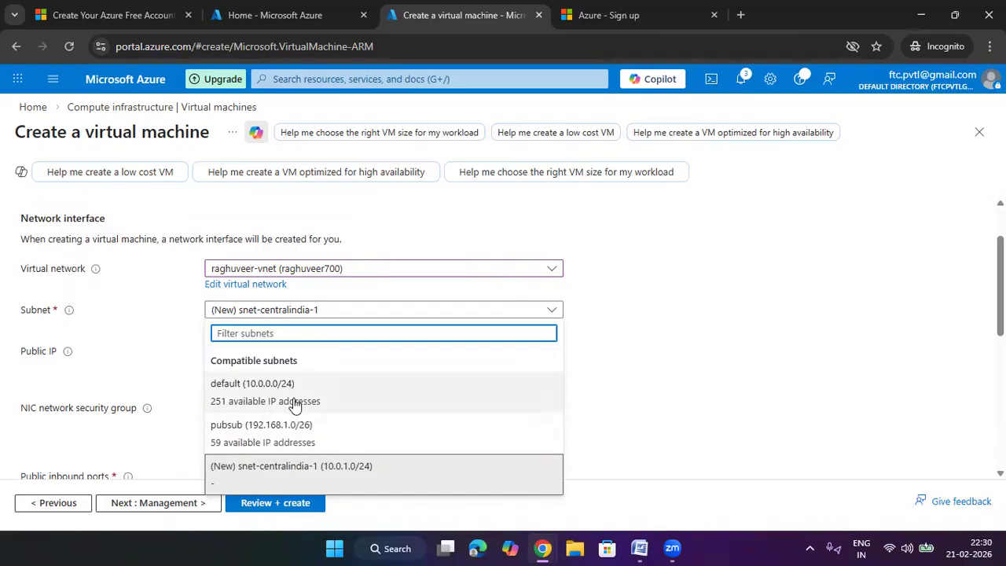
left_click(250, 432)
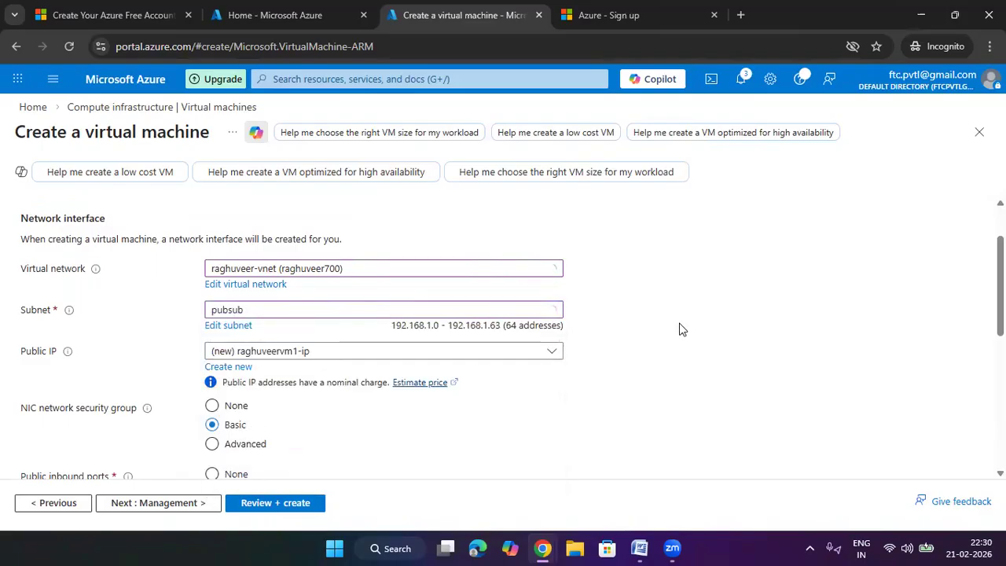
Check the public IP choices, keep the new public IP selected, and review the remaining networking settings.
scroll(680, 330, "down", 1)
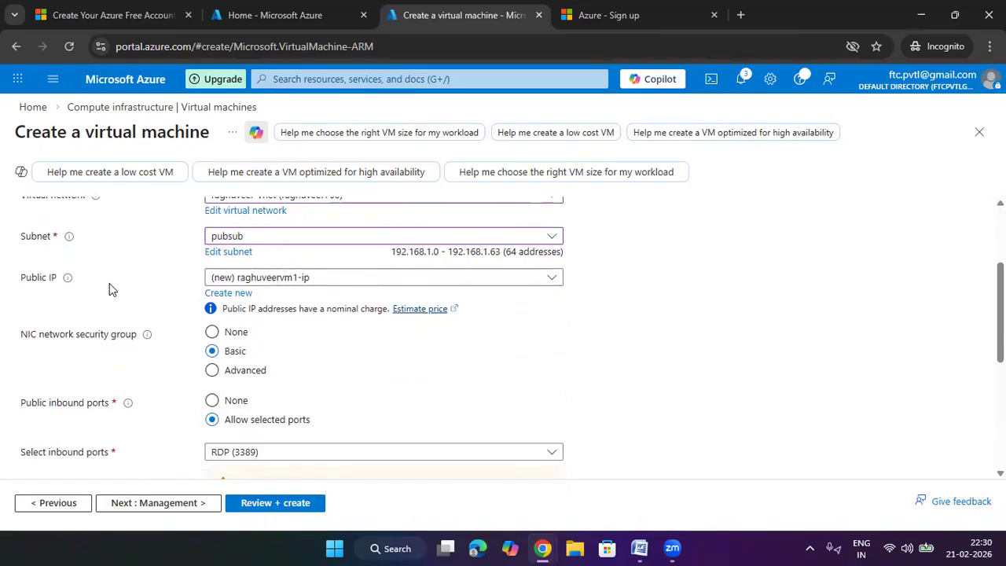
left_click(297, 281)
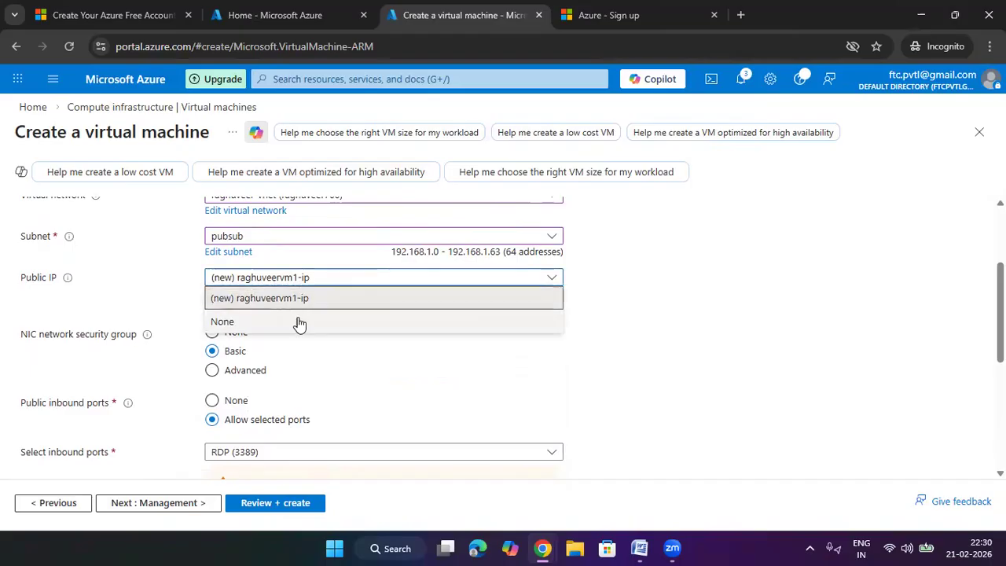
left_click(308, 301)
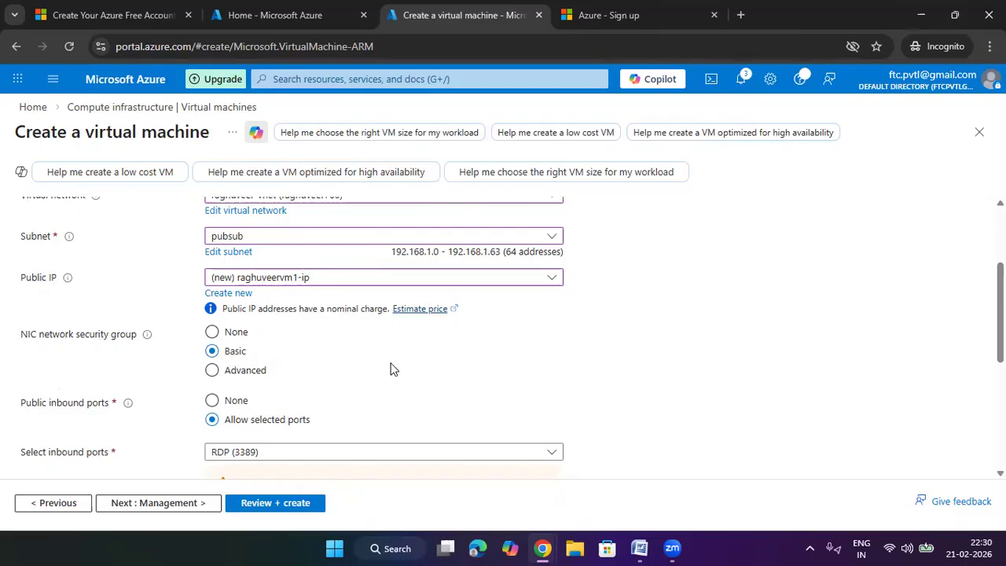
scroll(393, 370, "down", 1)
scroll(400, 403, "up", 2)
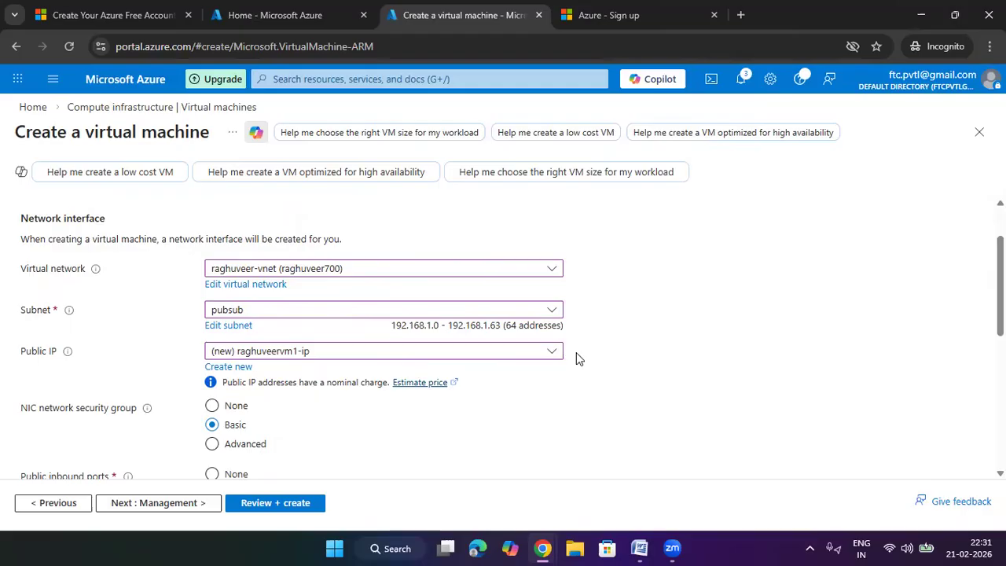
scroll(315, 319, "down", 1)
scroll(315, 316, "down", 4)
scroll(314, 315, "up", 1)
scroll(314, 322, "up", 10)
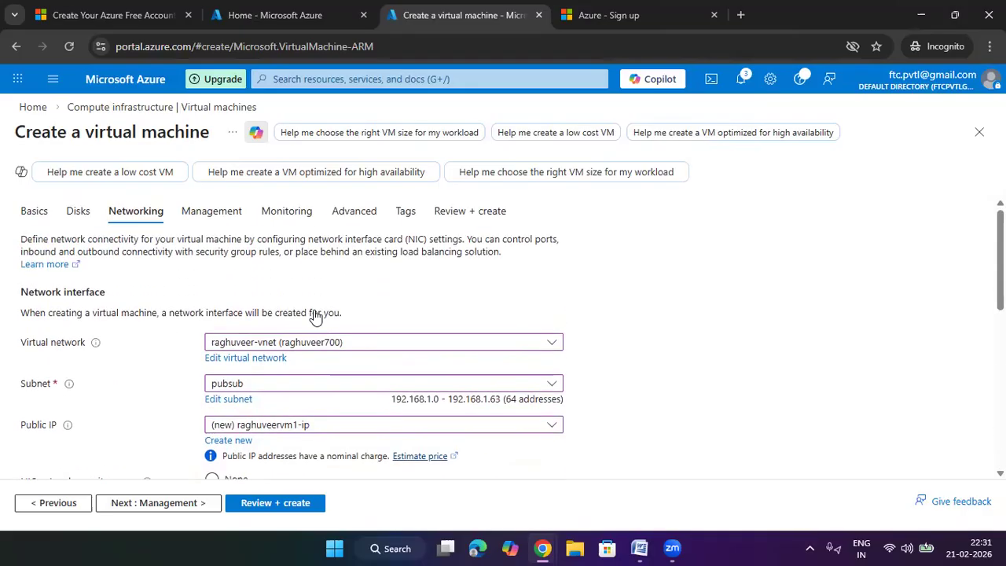
Look through the remaining configuration sections, validate the virtual machine's configuration and create it.
left_click(232, 214)
left_click(287, 216)
left_click(358, 216)
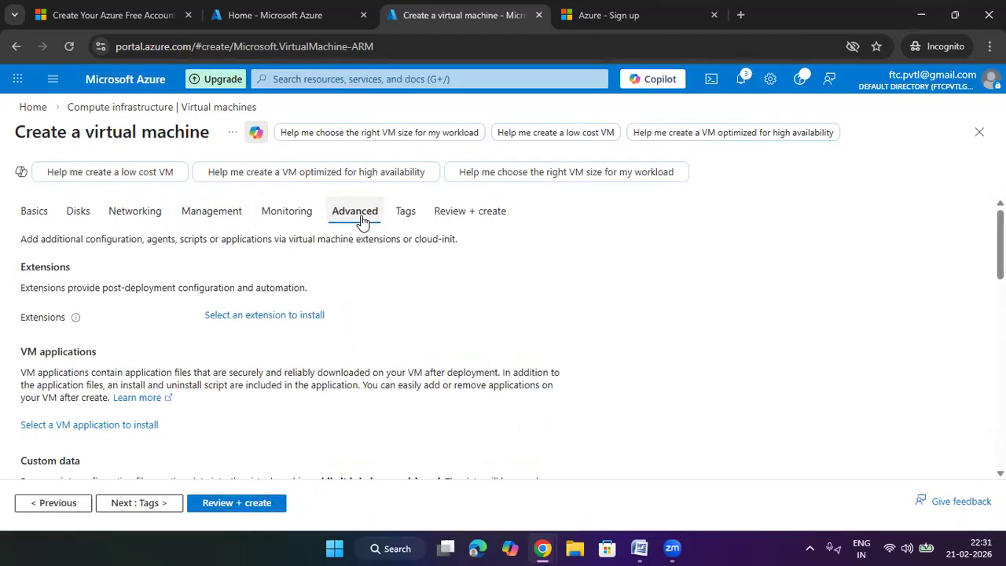
left_click(470, 212)
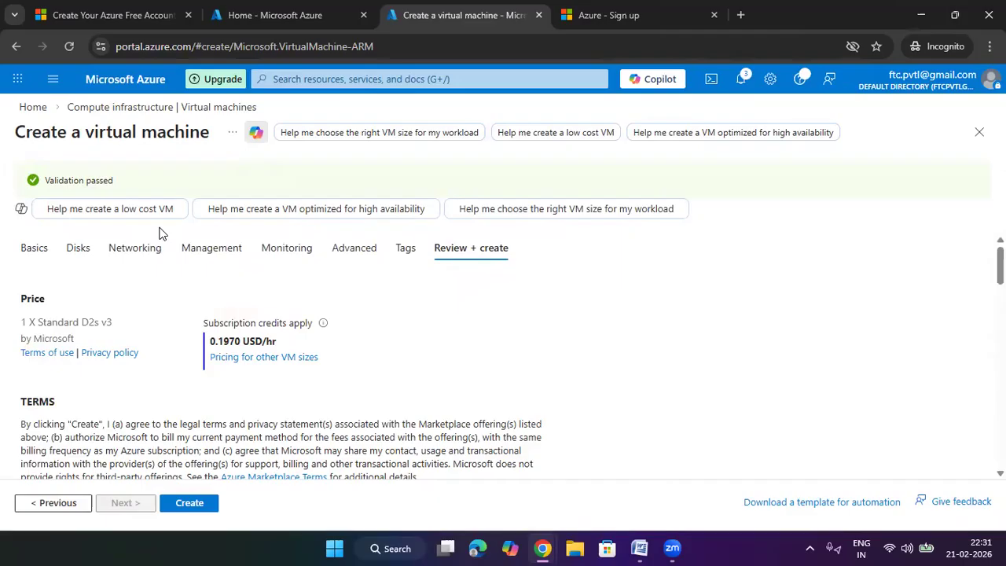
left_click(186, 502)
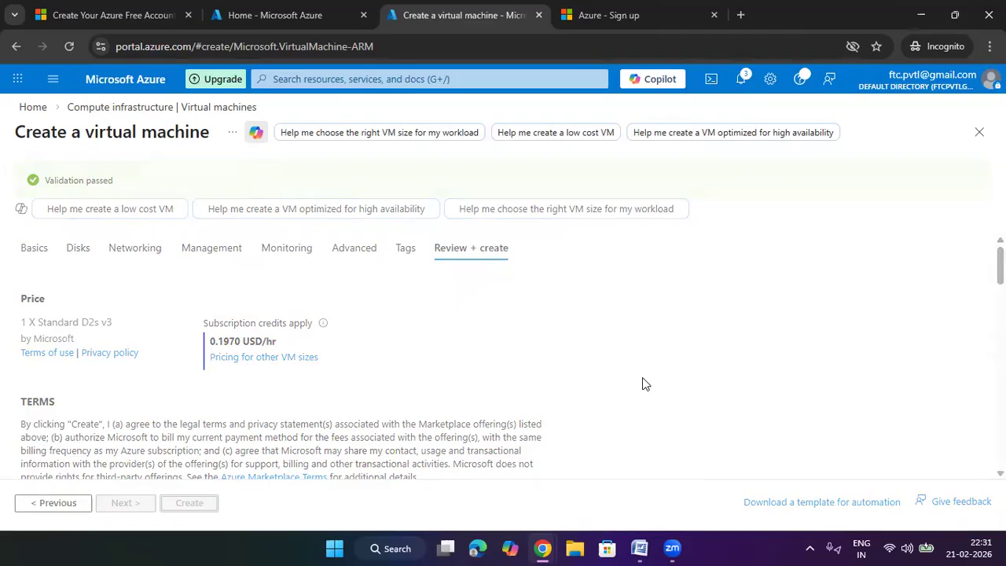
Show the portal notifications and dismiss all the older ones, leaving only the running deployment.
left_click(742, 87)
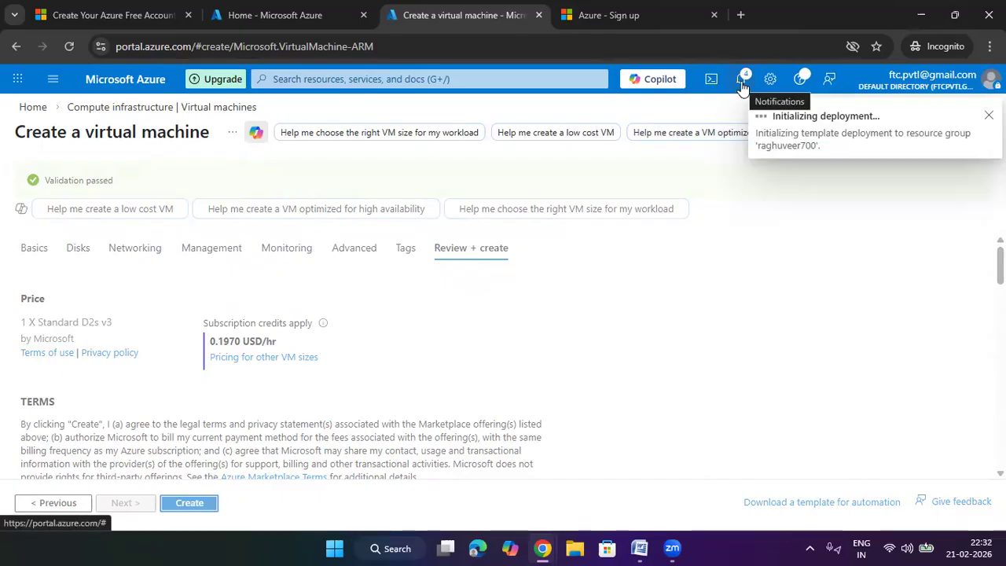
left_click(786, 134)
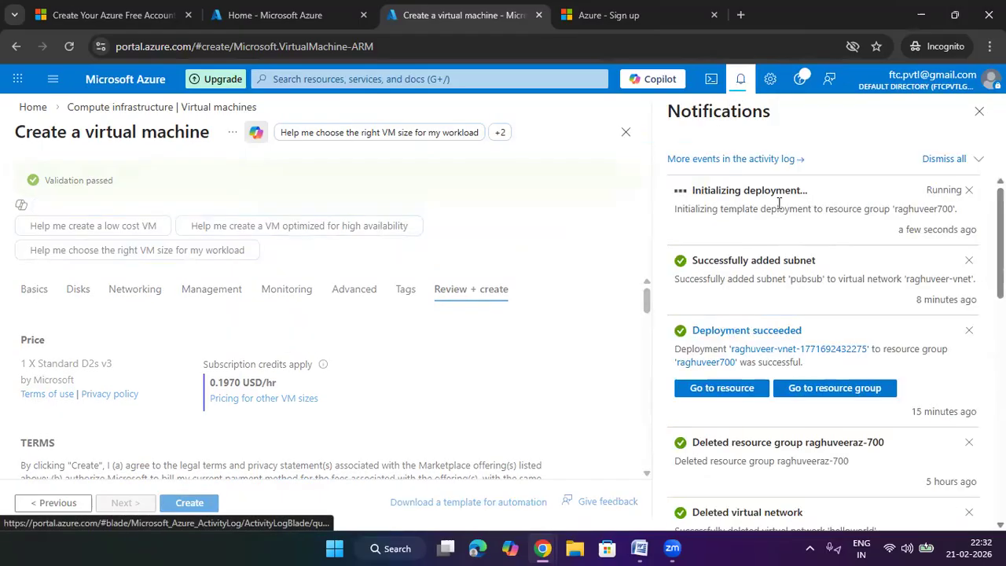
double_click(970, 260)
left_click(970, 261)
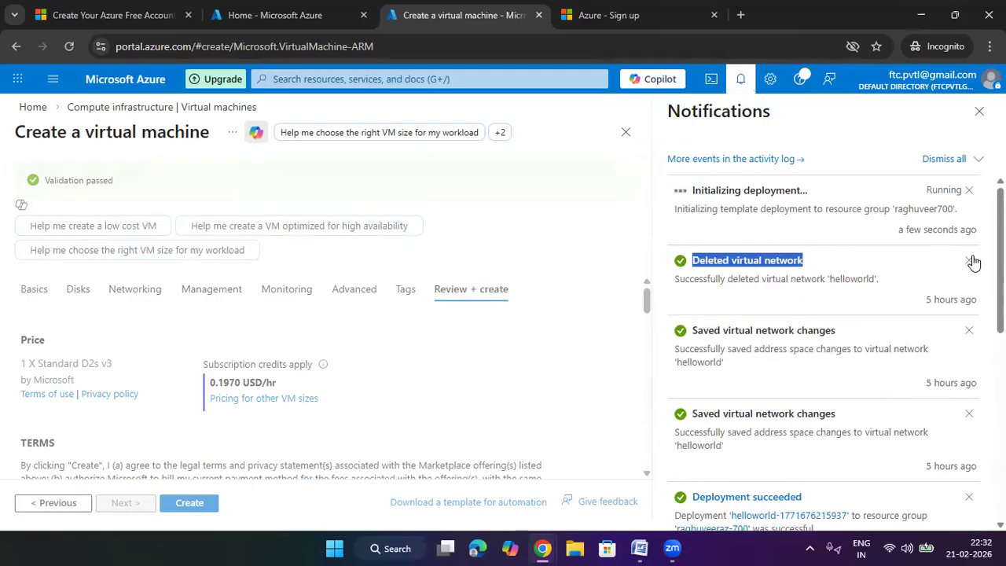
double_click(970, 260)
left_click(970, 261)
left_click(970, 260)
left_click(970, 260)
double_click(970, 260)
left_click(970, 261)
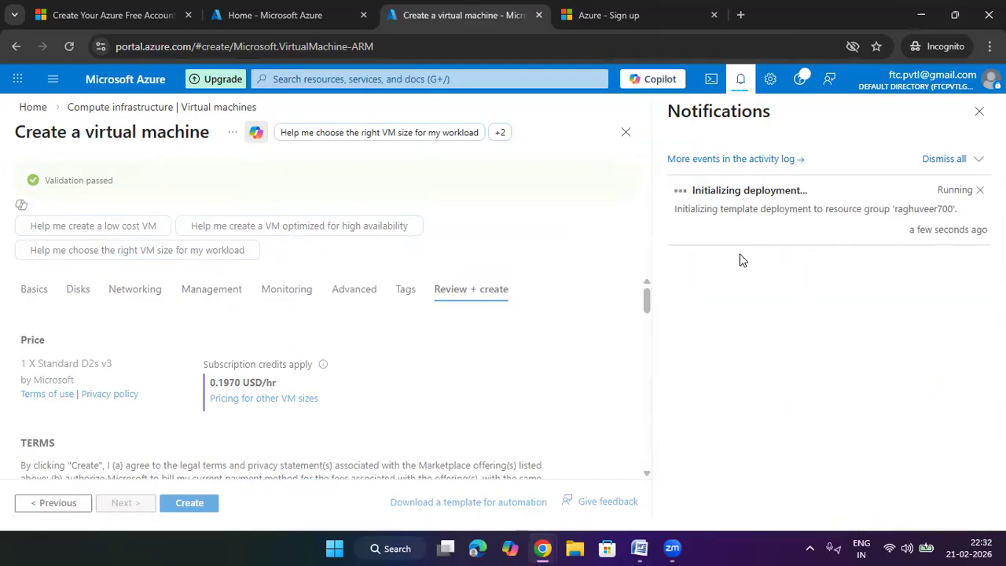
Expand the completed deployment's details and review the operation details of its network interface.
left_click(980, 111)
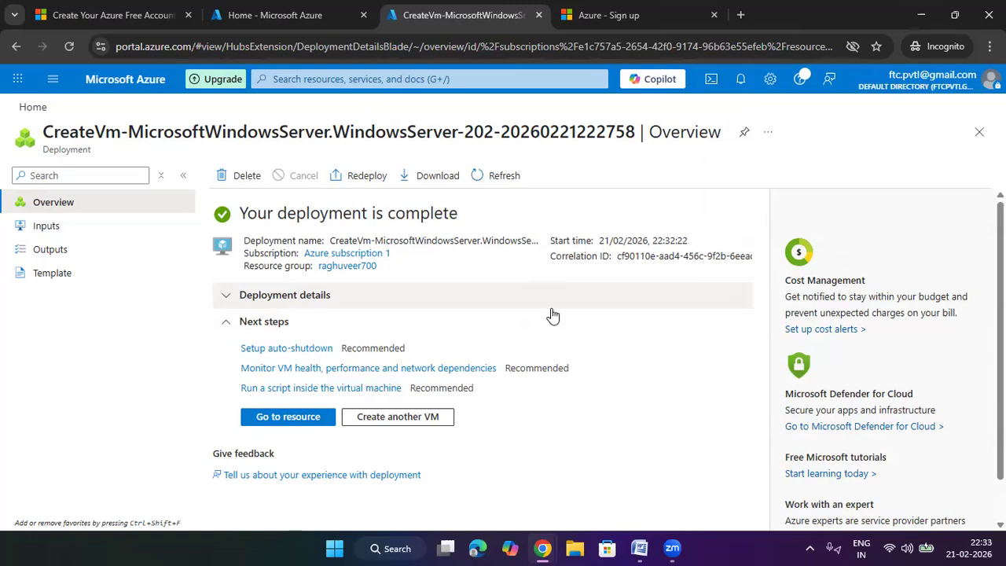
left_click(299, 294)
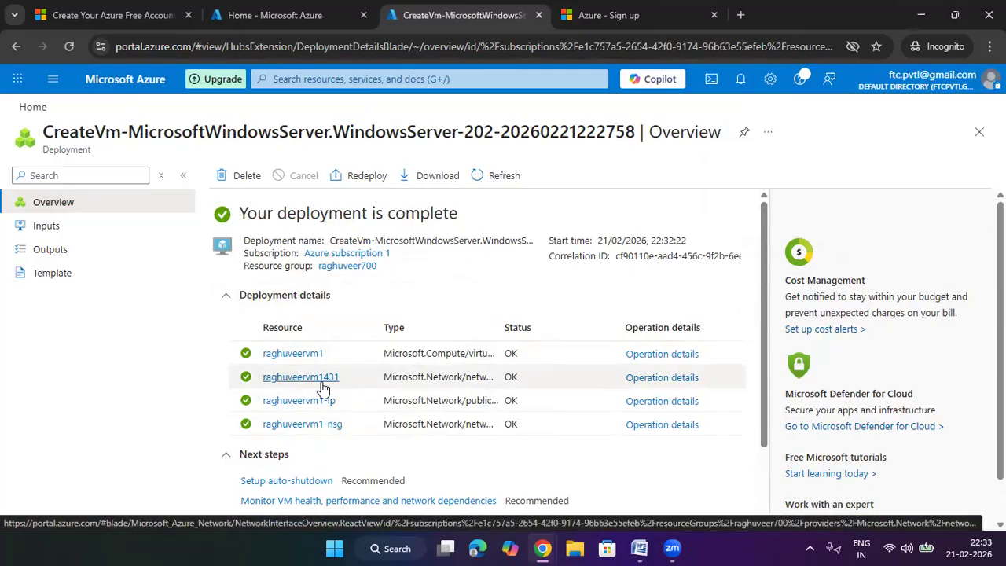
left_click(640, 380)
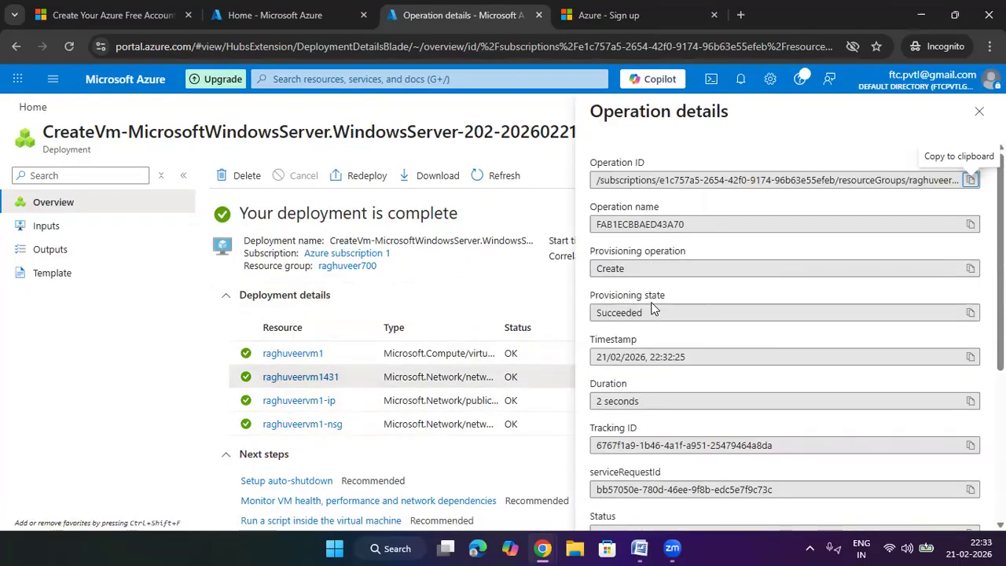
scroll(662, 416, "down", 1)
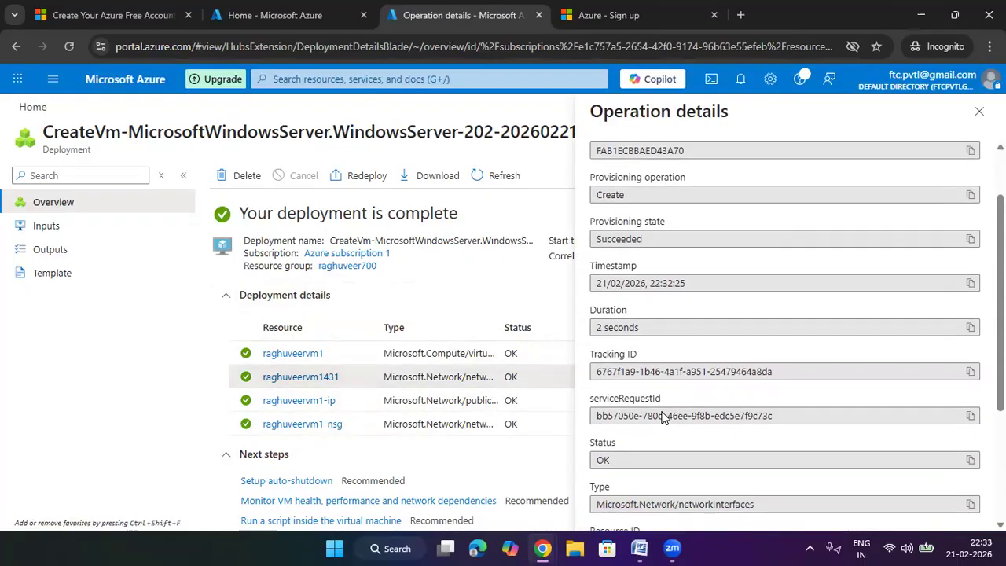
scroll(678, 281, "up", 1)
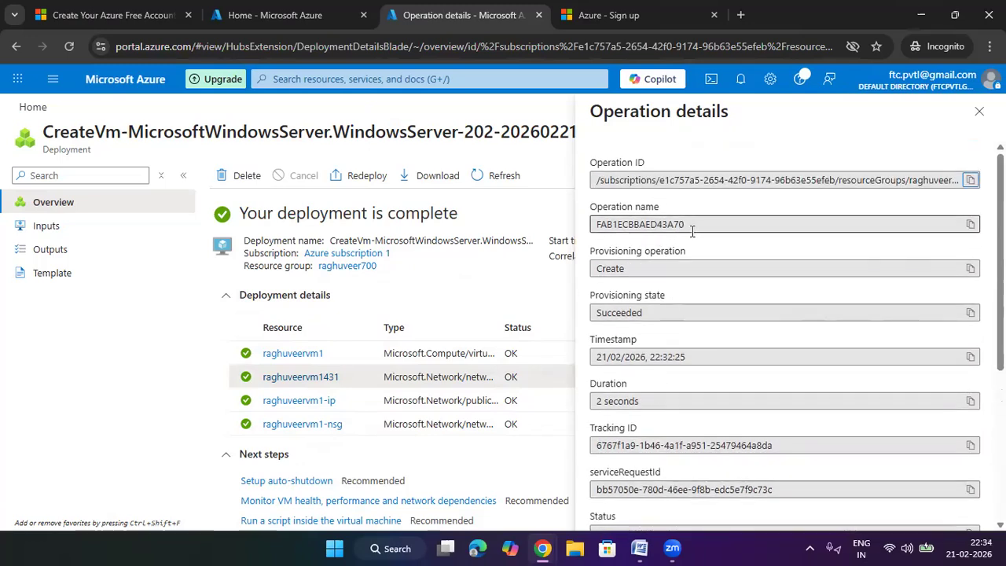
Open the deployed network interface's overview, check its name, and return to the deployment overview.
left_click(327, 378)
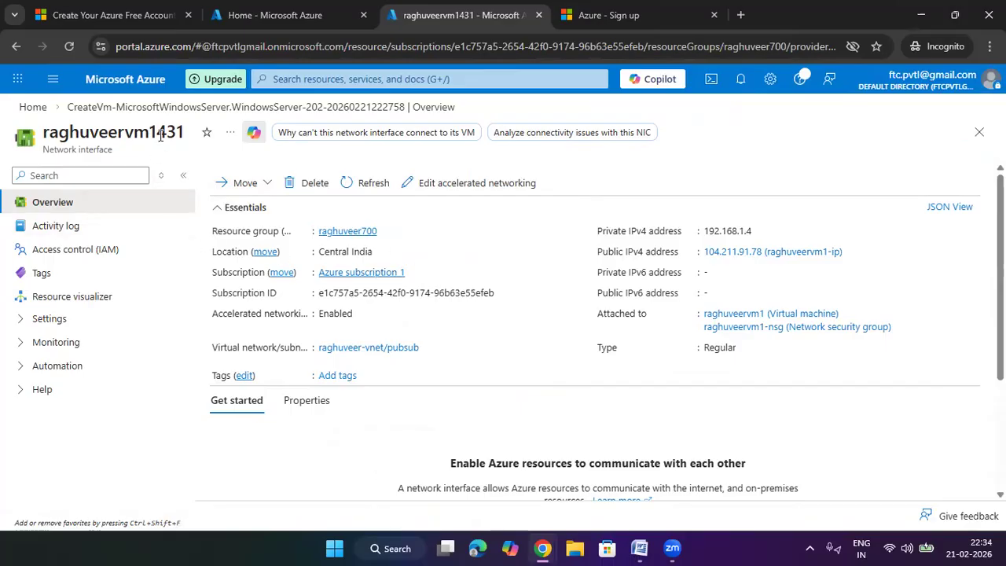
left_click_drag(130, 153, 41, 133)
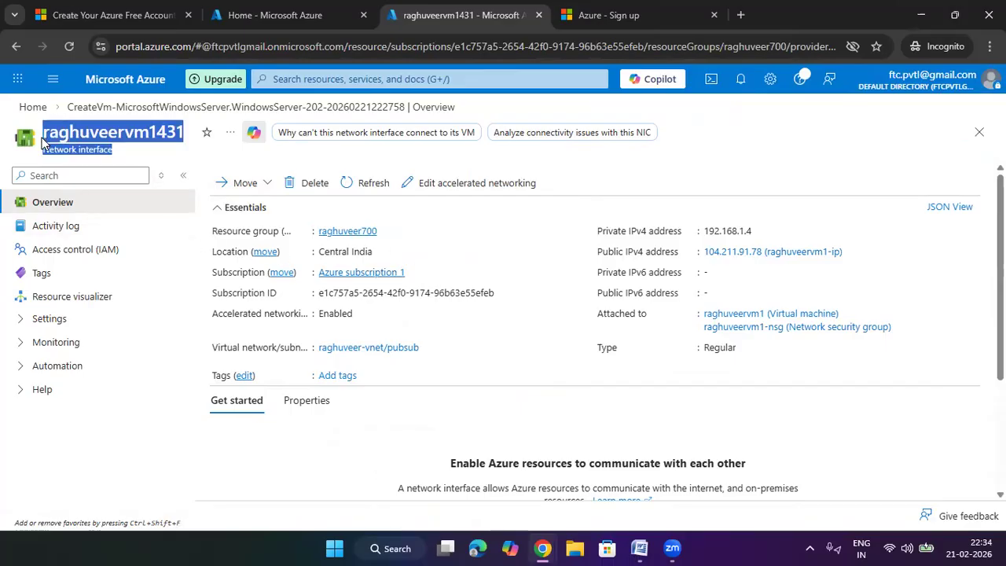
left_click(119, 157)
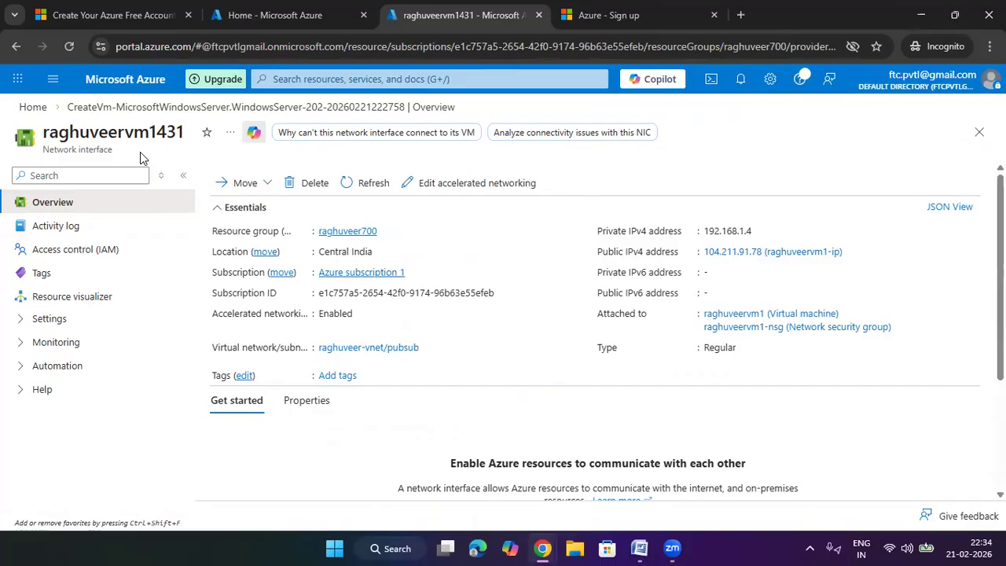
left_click(16, 46)
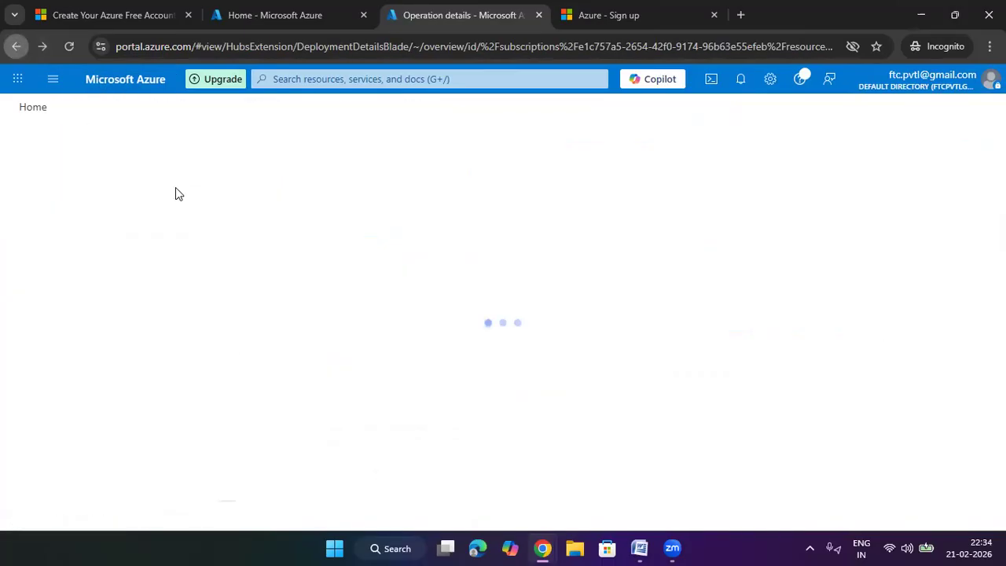
Review the virtual machine's operation details, checking its duration and provisioning state.
left_click(351, 352)
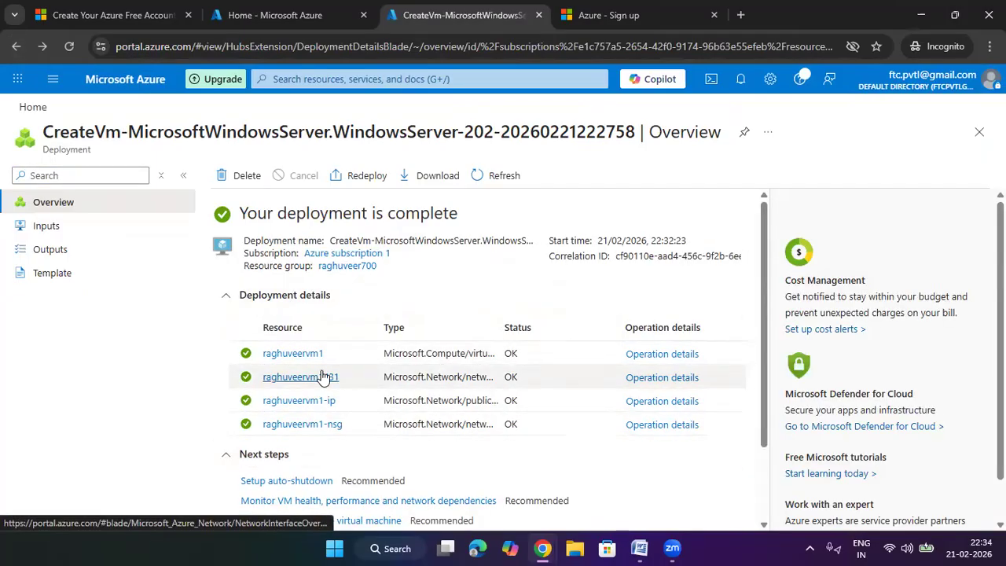
left_click(691, 355)
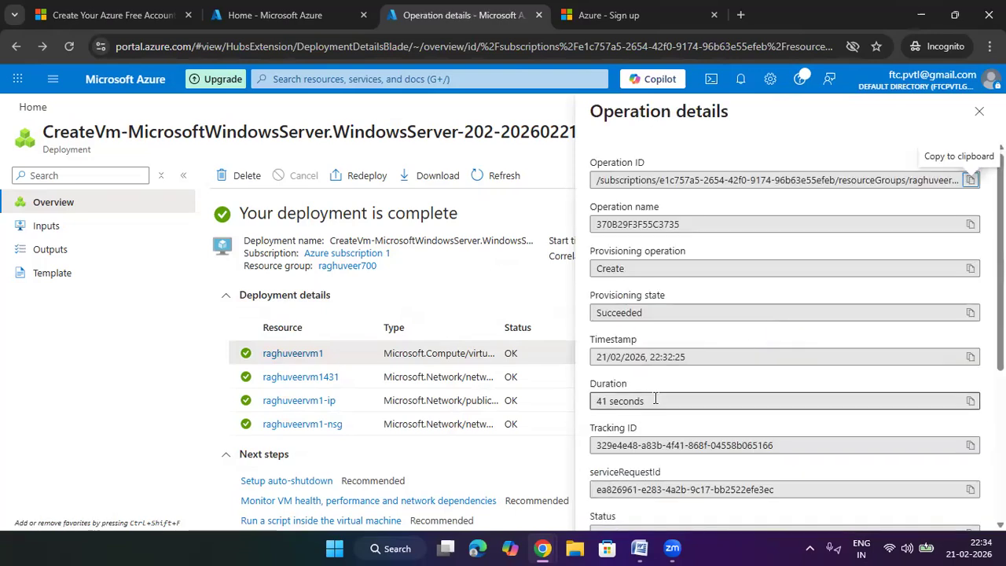
left_click(655, 399)
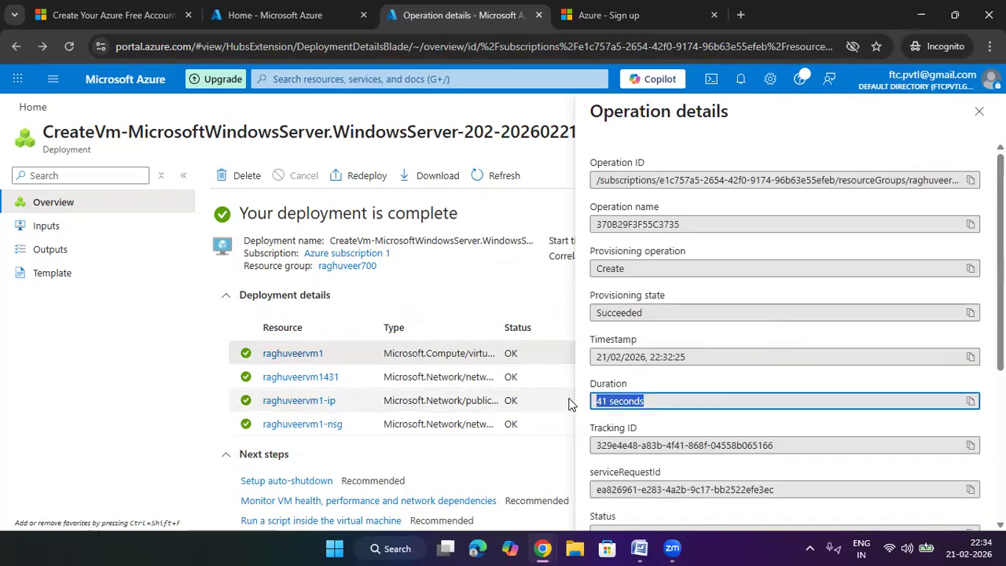
left_click(653, 272)
left_click(599, 325)
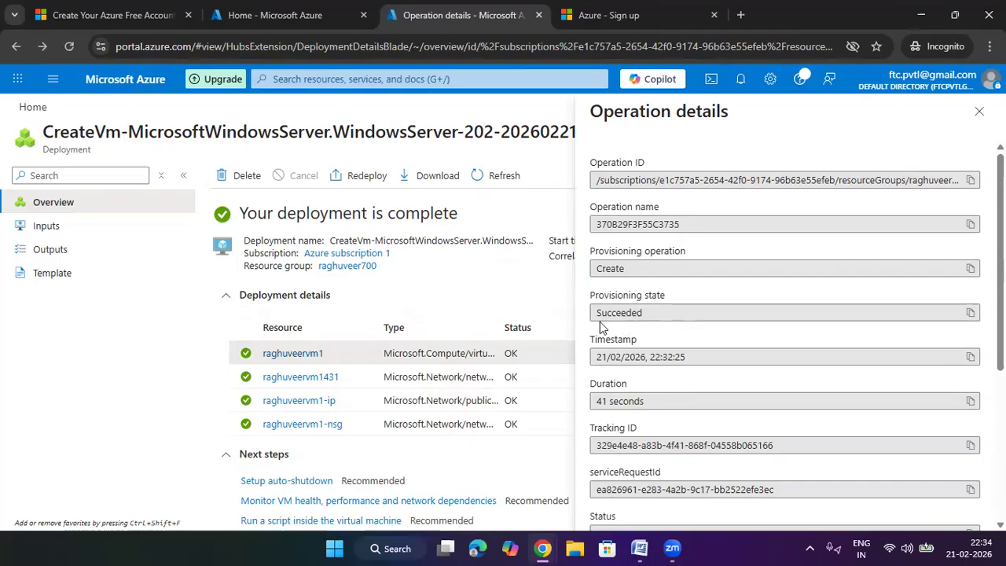
left_click(663, 314)
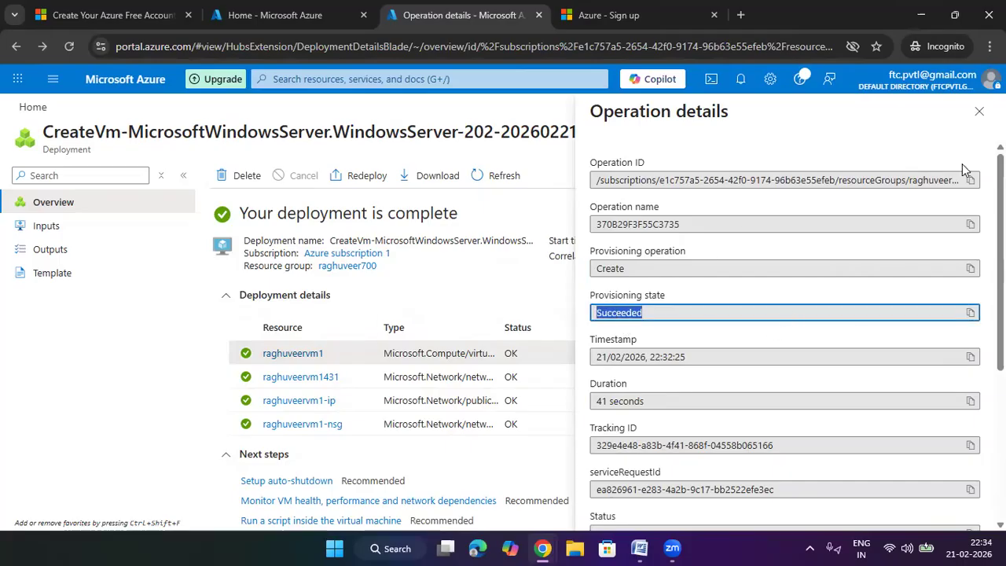
left_click(979, 111)
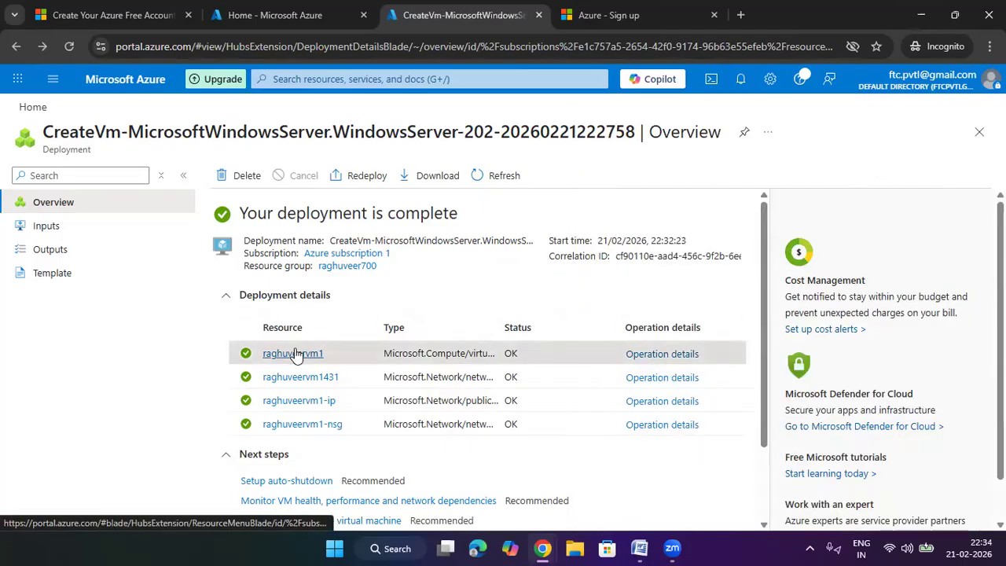
Go to the list of virtual machines and open the new virtual machine's overview.
left_click(408, 78)
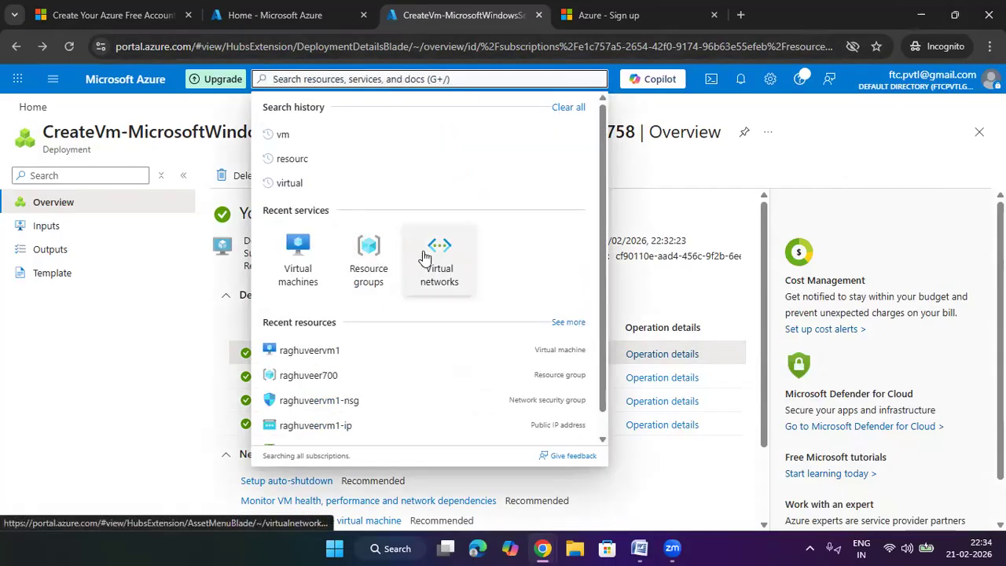
left_click(308, 266)
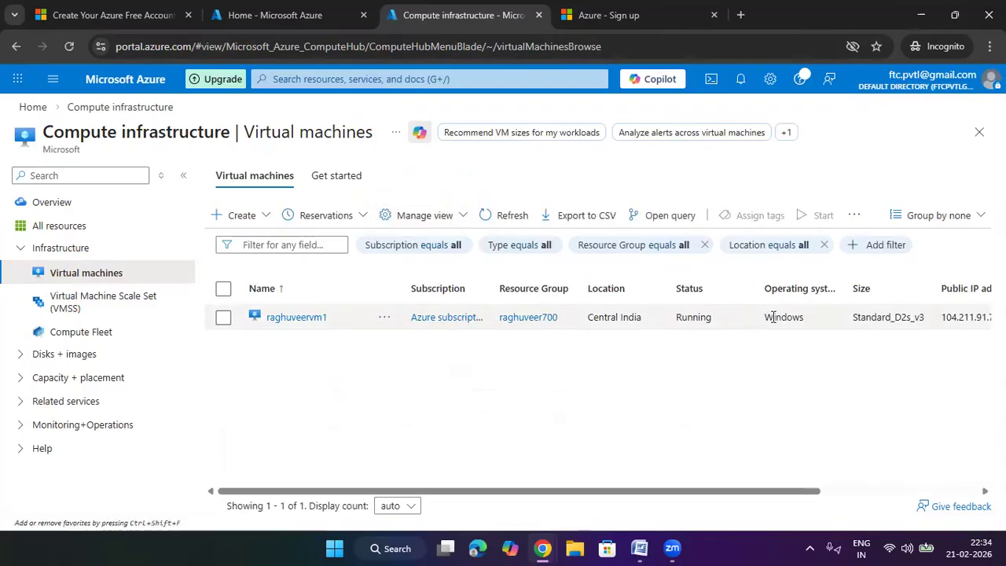
left_click(311, 326)
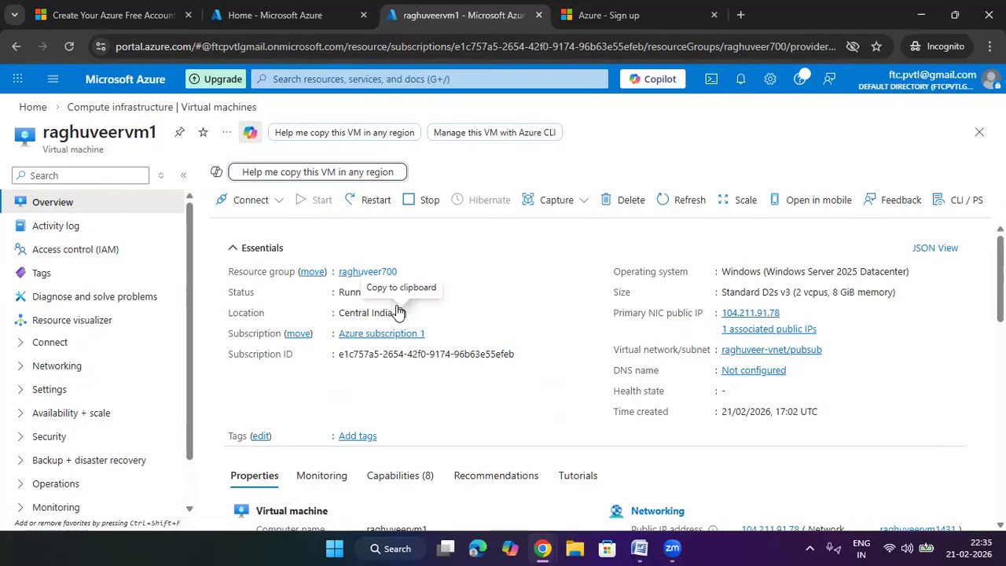
Examine the virtual machine's networking properties, checking its public and private IP addresses.
left_click_drag(610, 317, 691, 316)
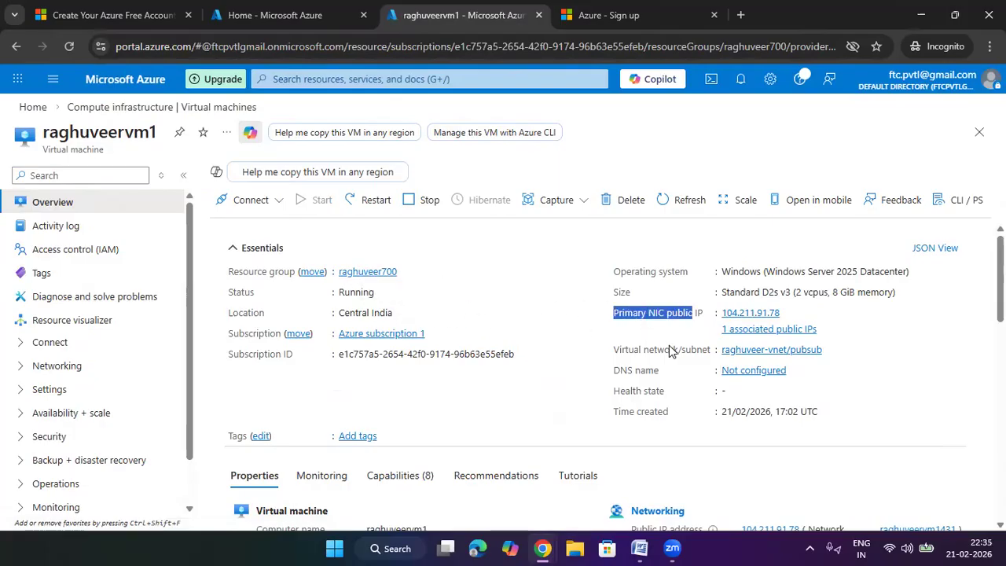
scroll(668, 345, "down", 3)
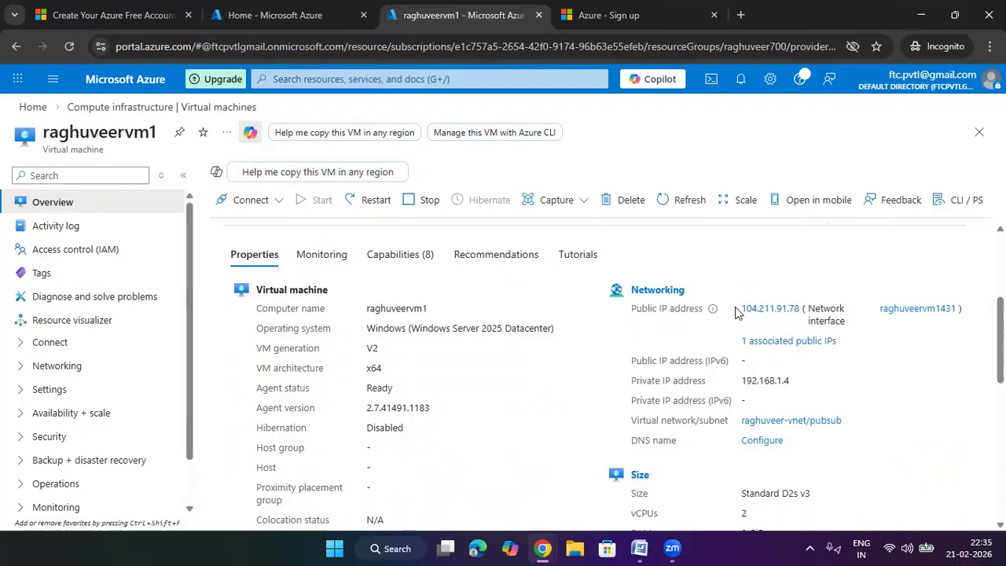
left_click_drag(739, 308, 807, 319)
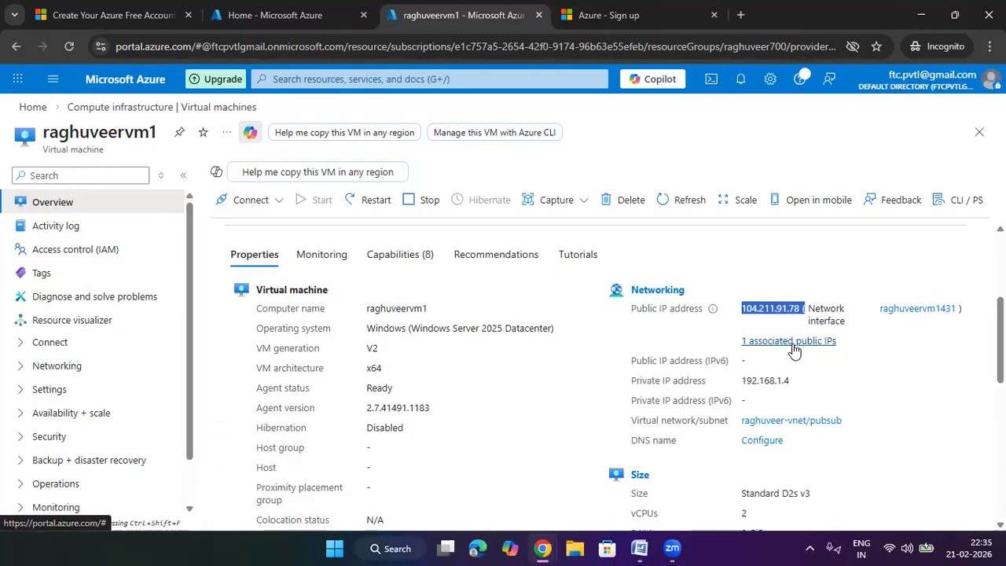
left_click(792, 383)
left_click_drag(792, 383, 742, 384)
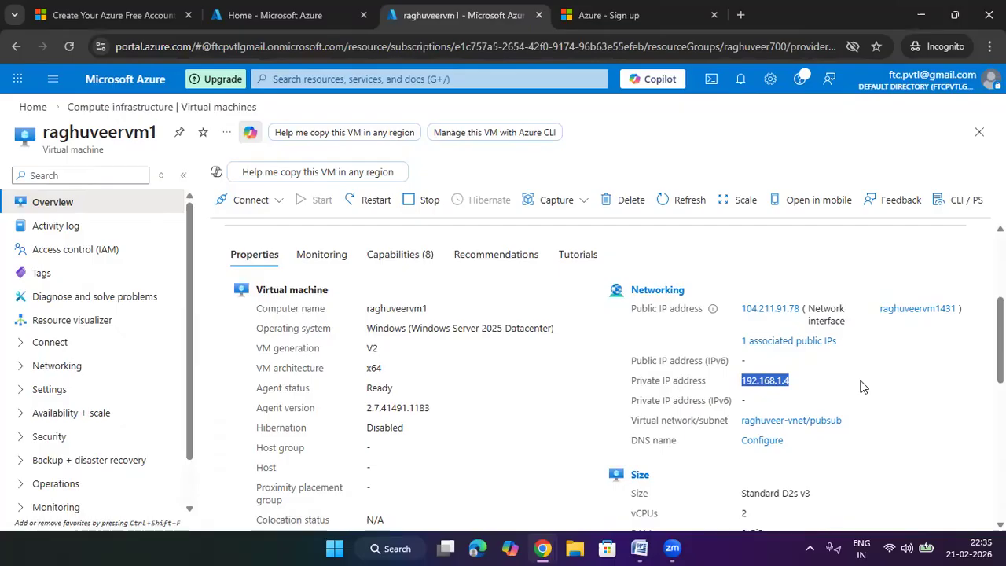
left_click(822, 397)
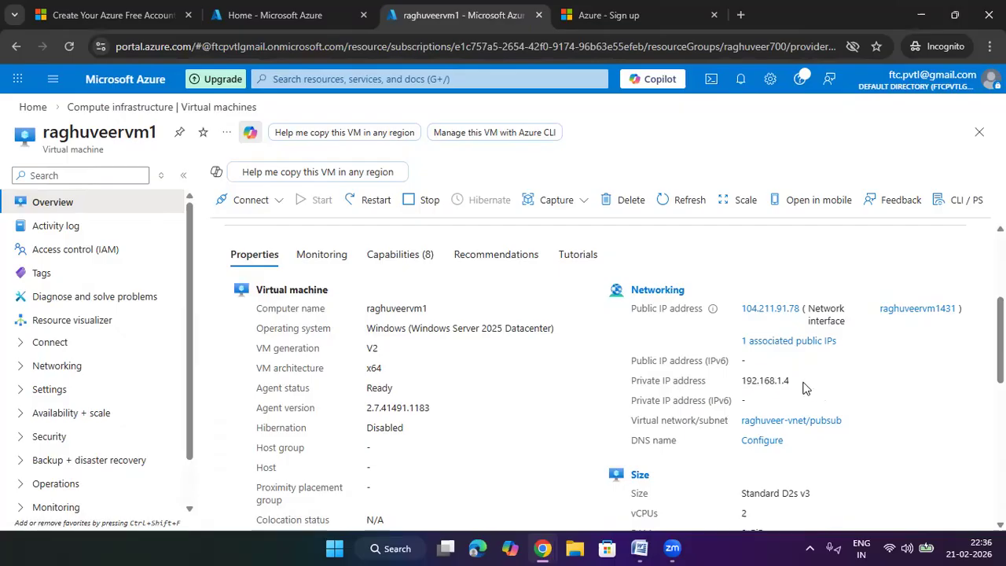
left_click_drag(807, 385, 741, 382)
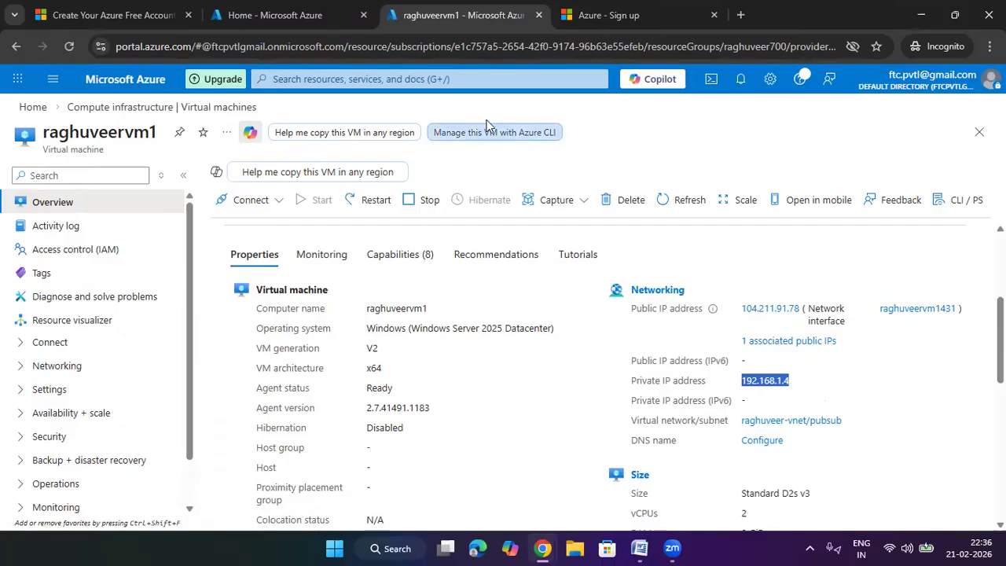
Duplicate the virtual machine's browser tab and close the Azure sign-up tab.
right_click(456, 17)
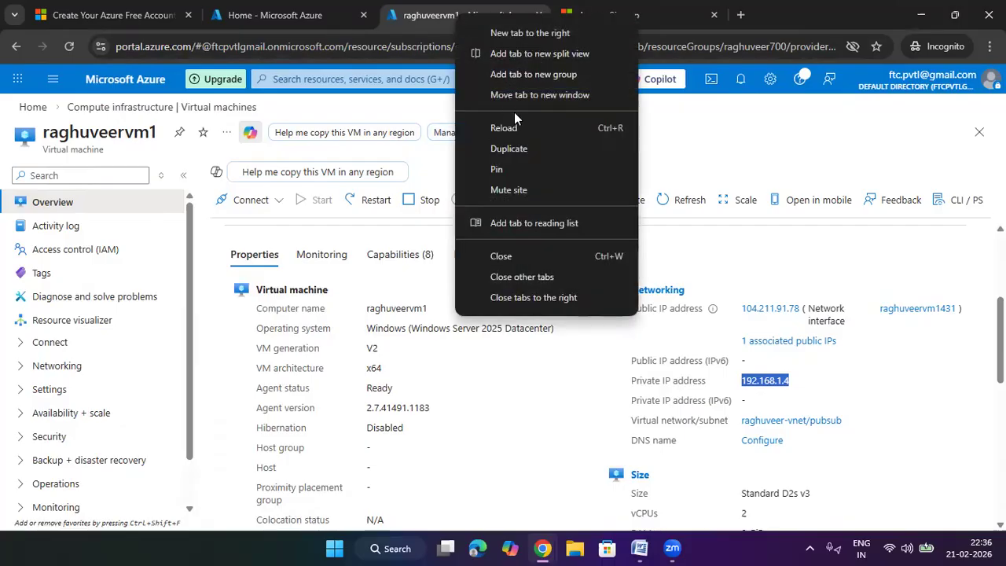
left_click(533, 146)
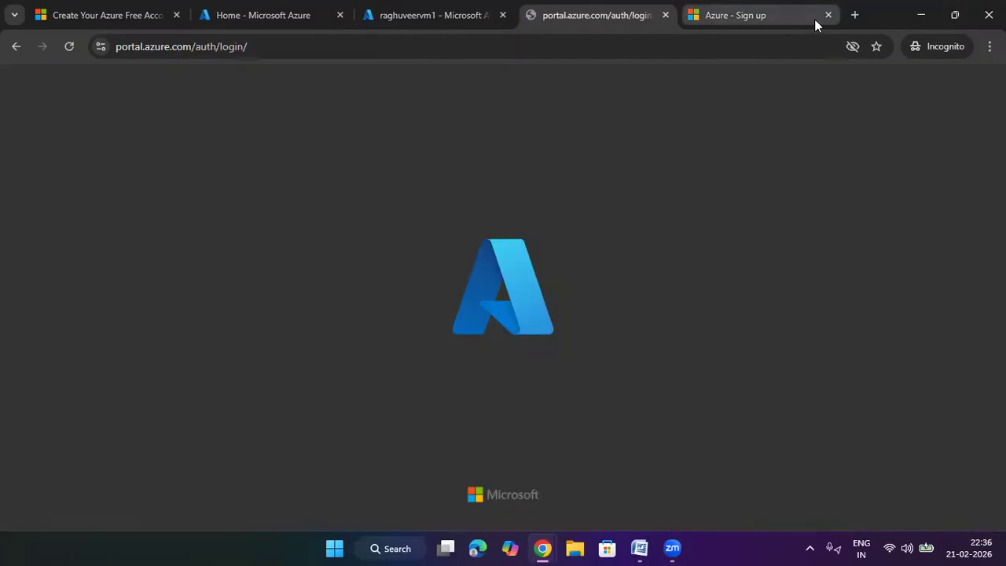
left_click(827, 15)
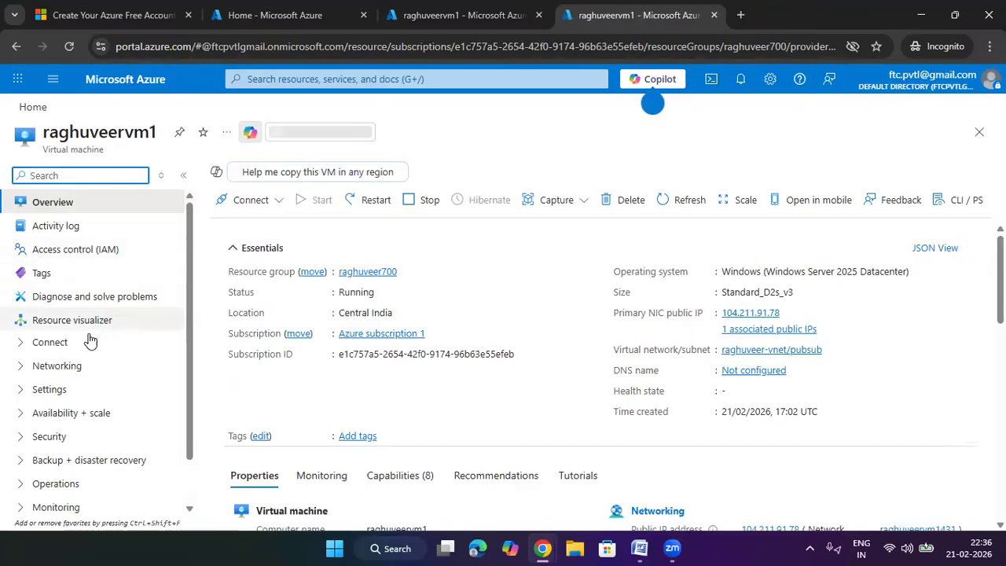
Open the virtual network's connected devices in the duplicated tab and check the listed device's name and IP address.
left_click(33, 107)
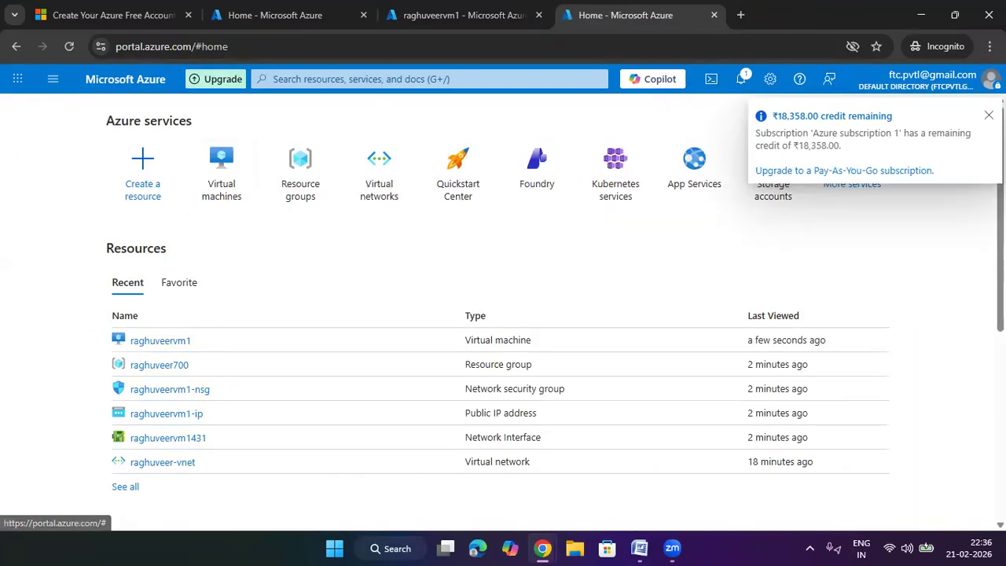
left_click(366, 188)
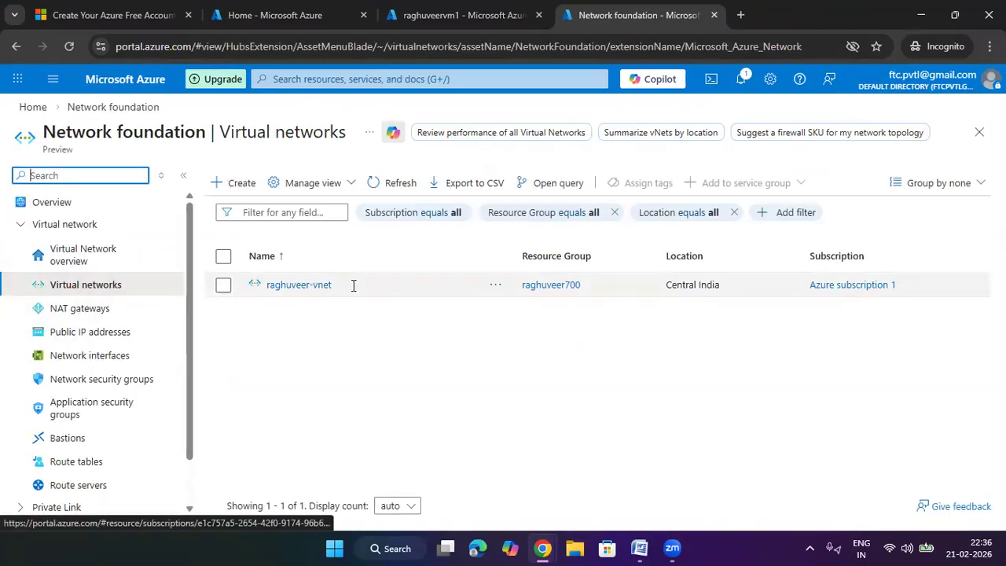
left_click(310, 284)
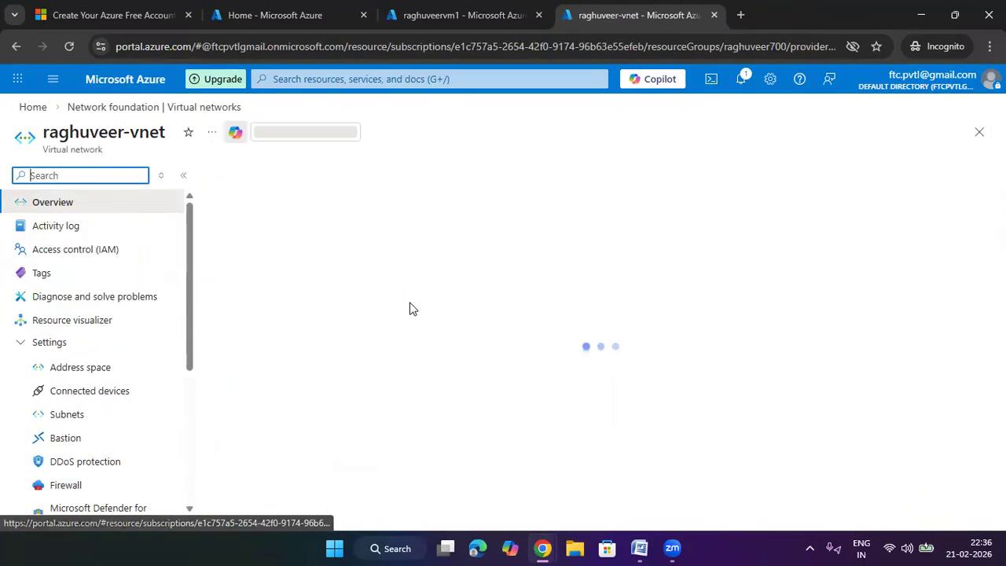
left_click(121, 394)
left_click(120, 395)
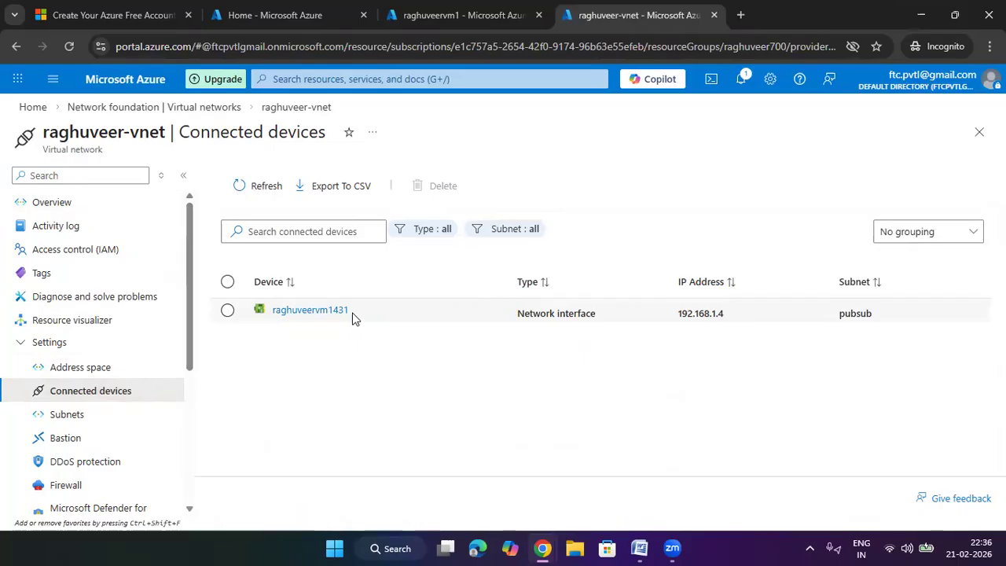
left_click_drag(725, 311, 680, 326)
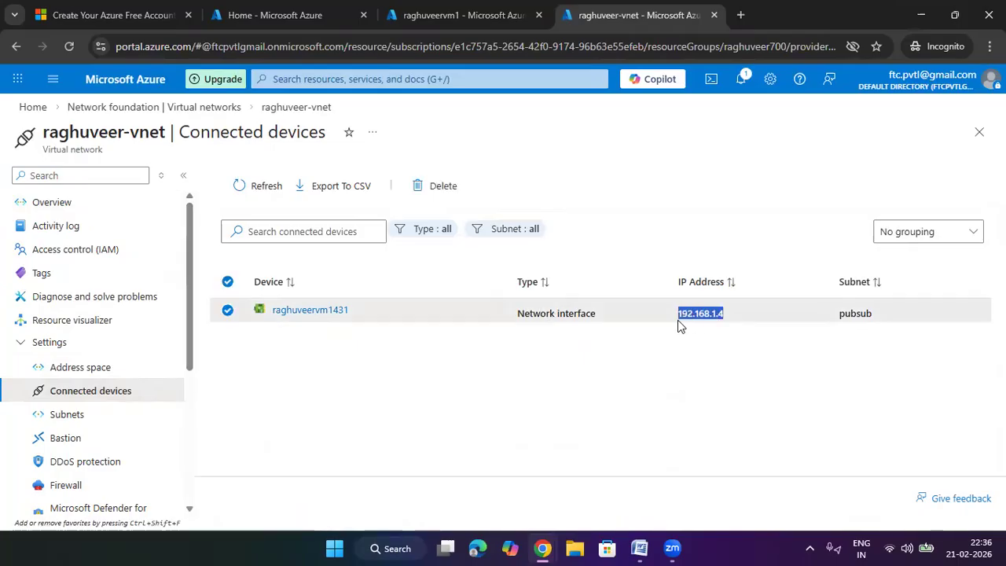
left_click_drag(360, 316, 272, 319)
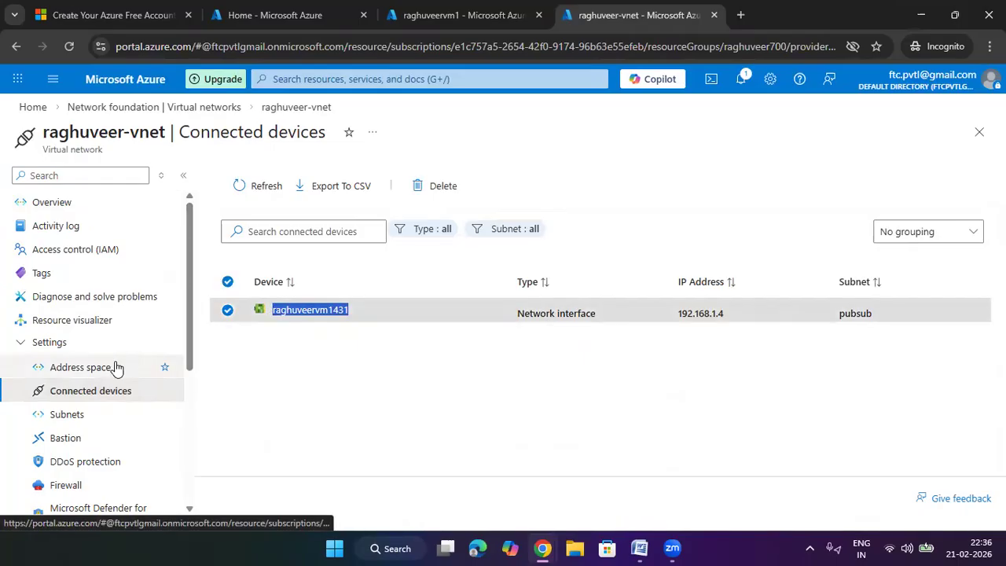
Show the virtual network's subnets and check the number of available IPs in the pubsub subnet.
left_click(92, 415)
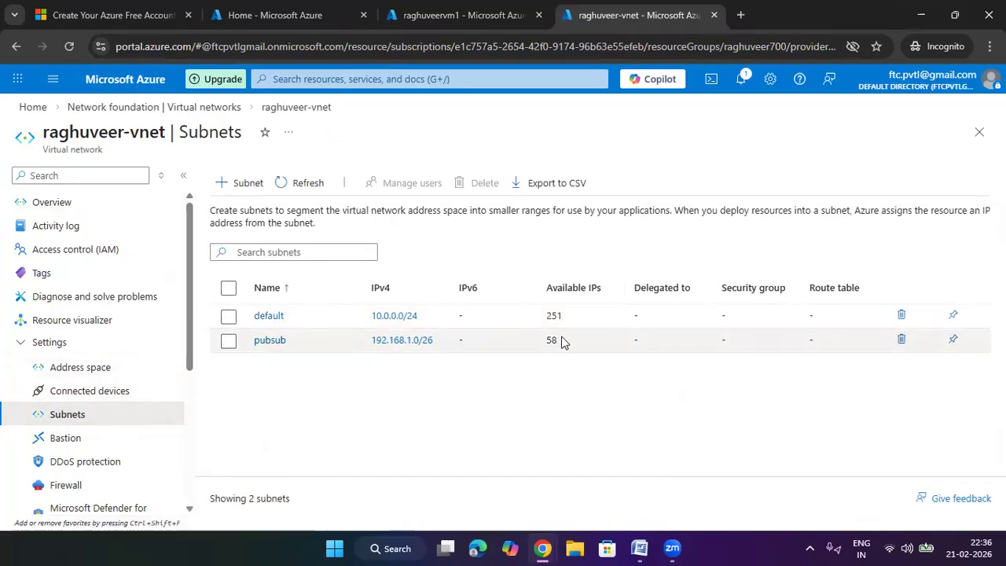
left_click_drag(563, 339, 537, 341)
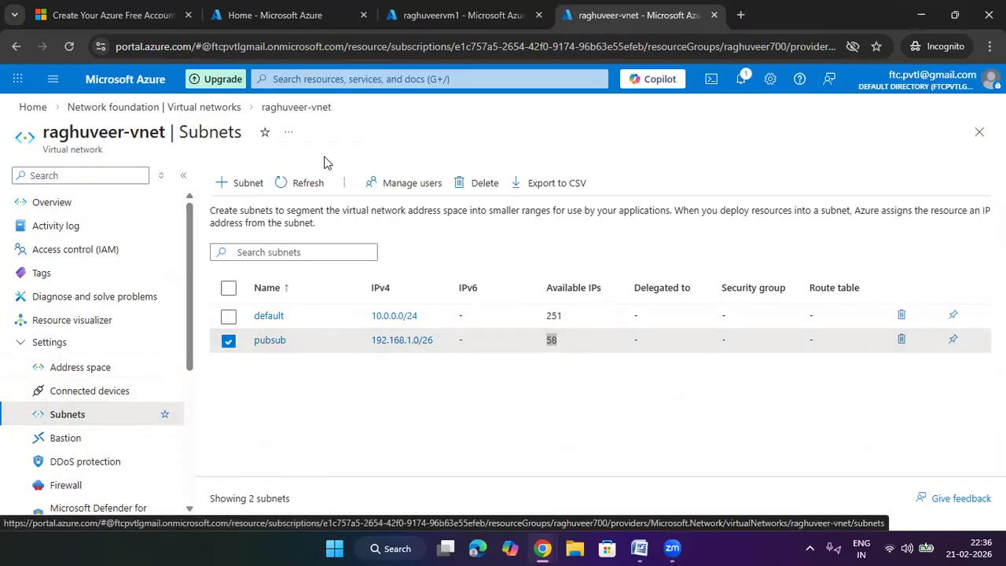
Add a subnet with the Azure Firewall purpose to the virtual network, using the 192.168.1.0/24 address range.
left_click(244, 183)
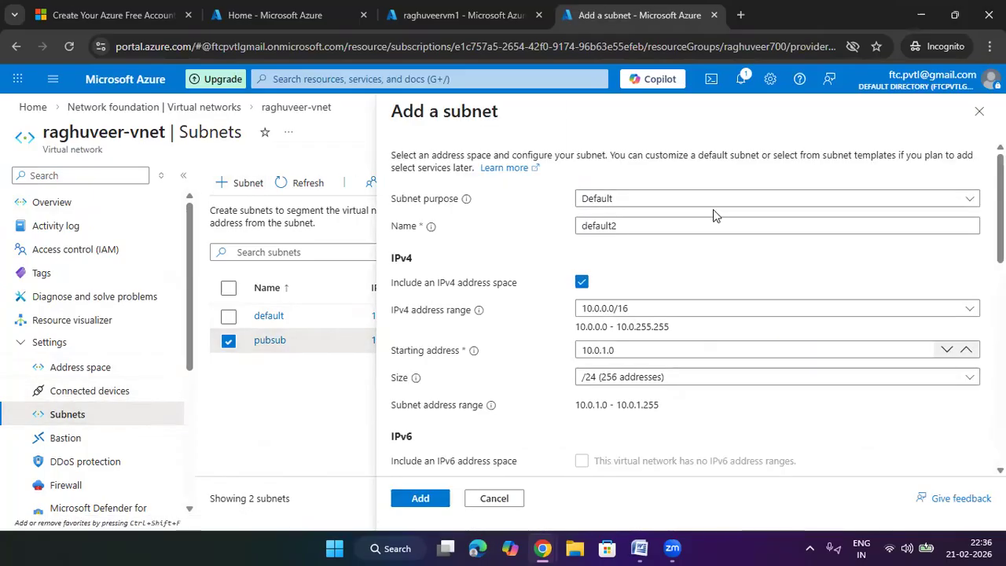
left_click(713, 203)
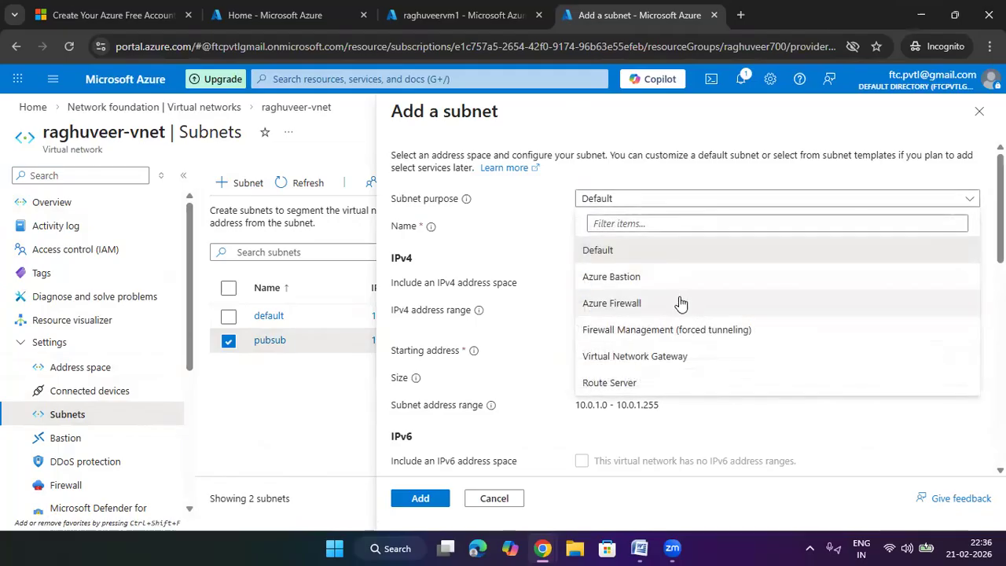
left_click(681, 304)
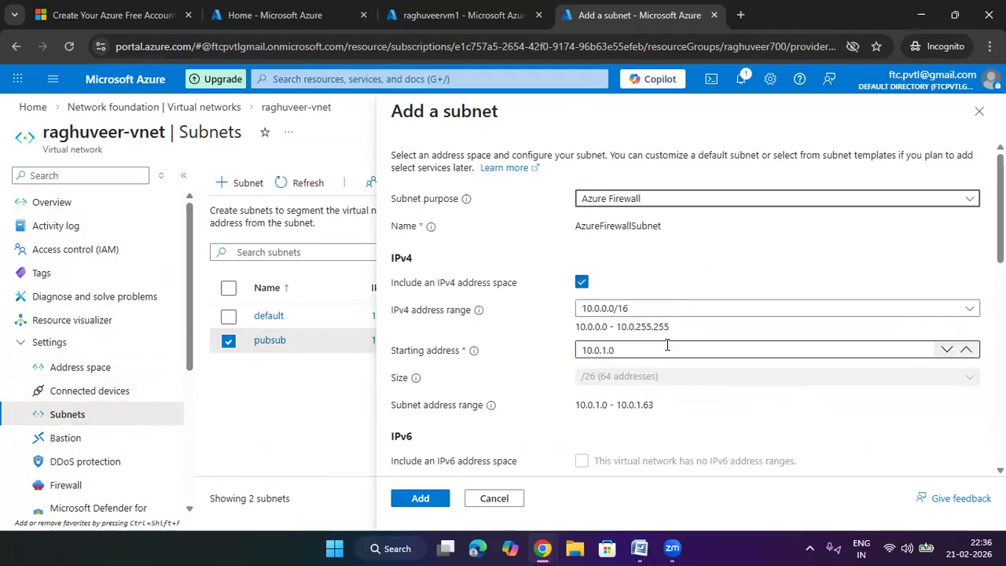
left_click(649, 310)
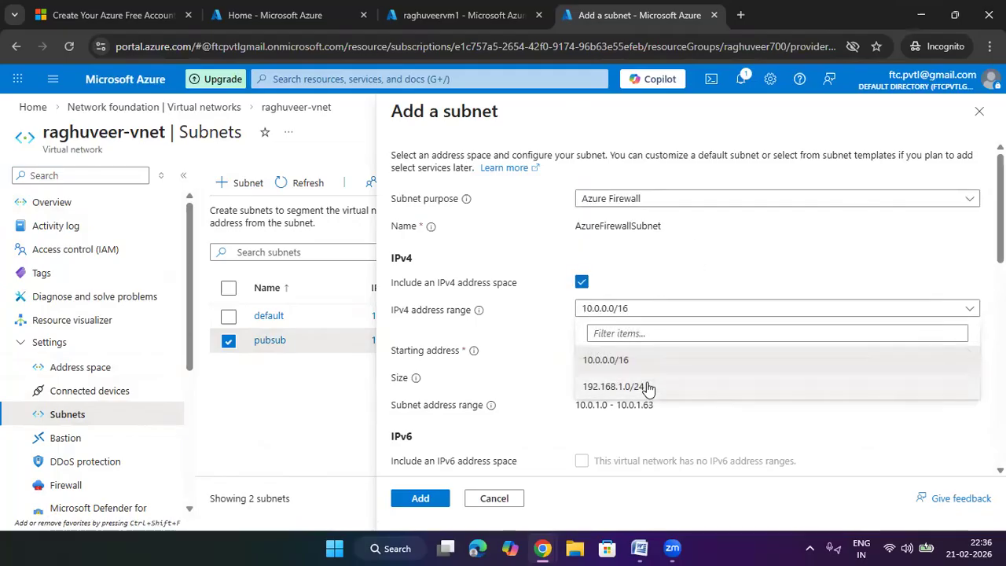
left_click(648, 385)
scroll(694, 355, "down", 1)
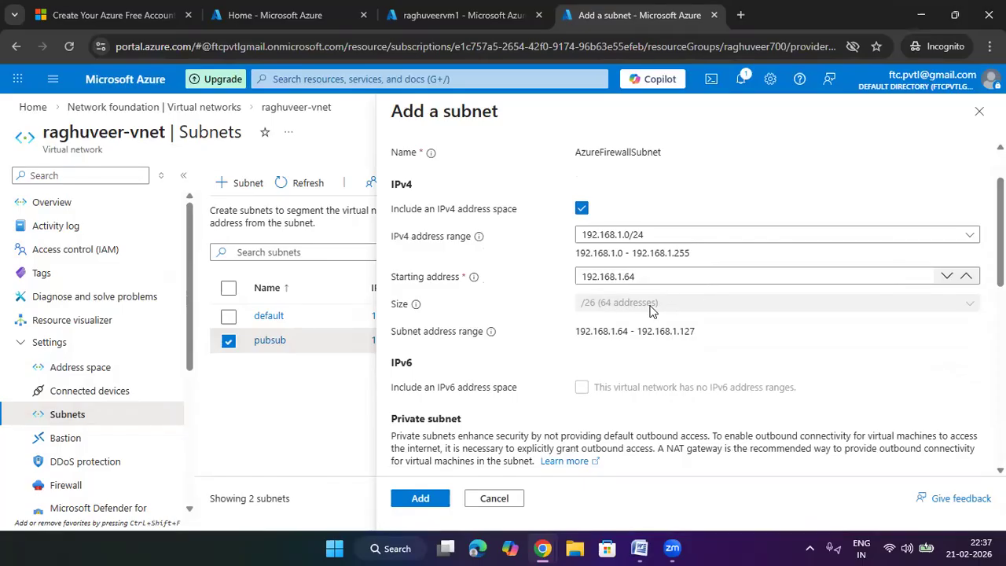
scroll(651, 309, "down", 5)
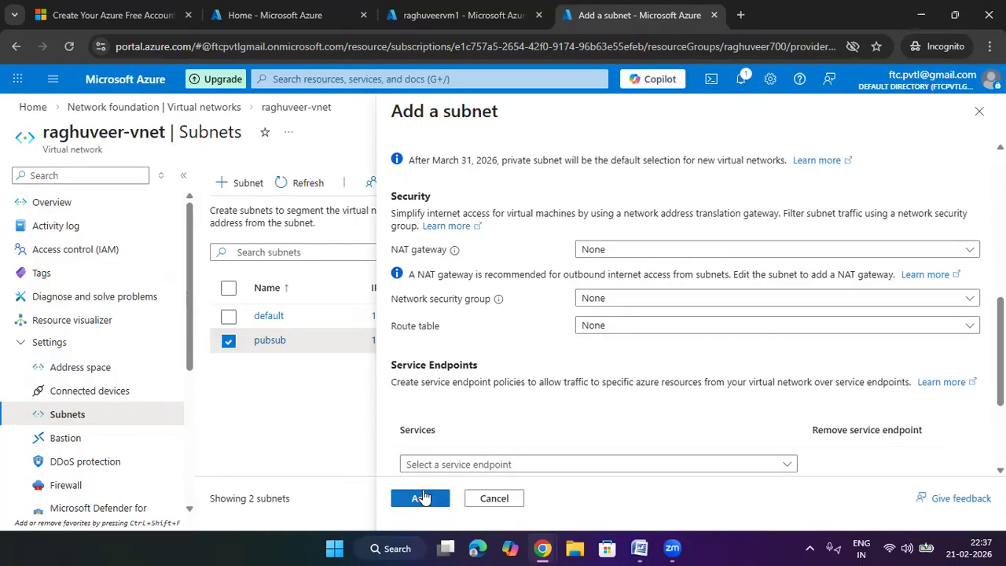
left_click(423, 497)
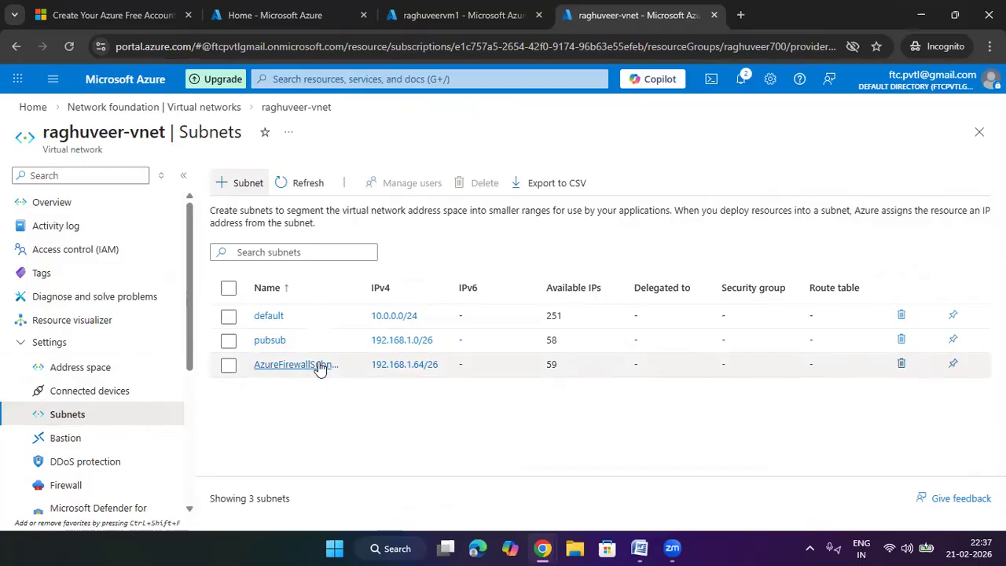
Return to the virtual machine's browser tab and start creating another virtual machine from the virtual machines list.
left_click(471, 15)
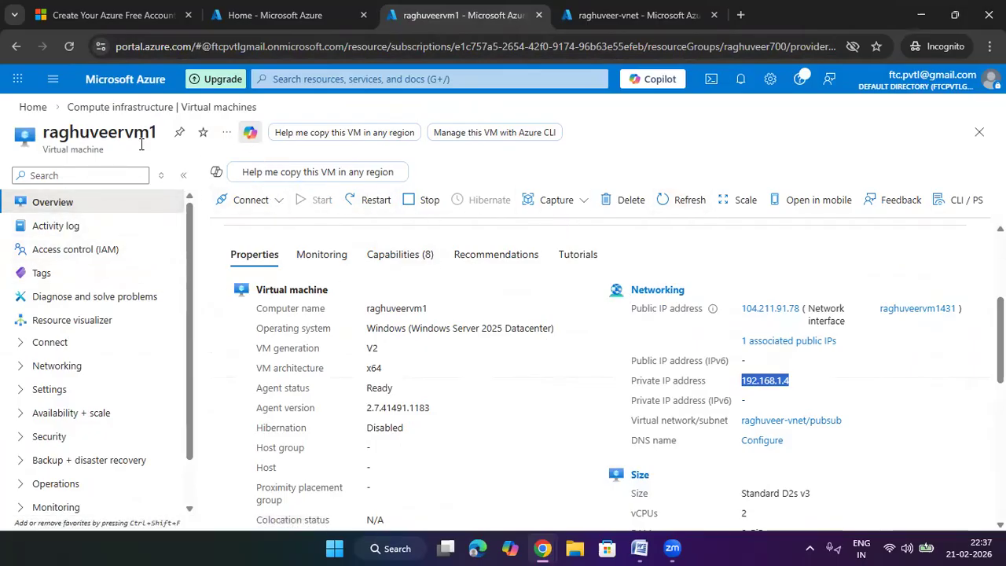
left_click(44, 110)
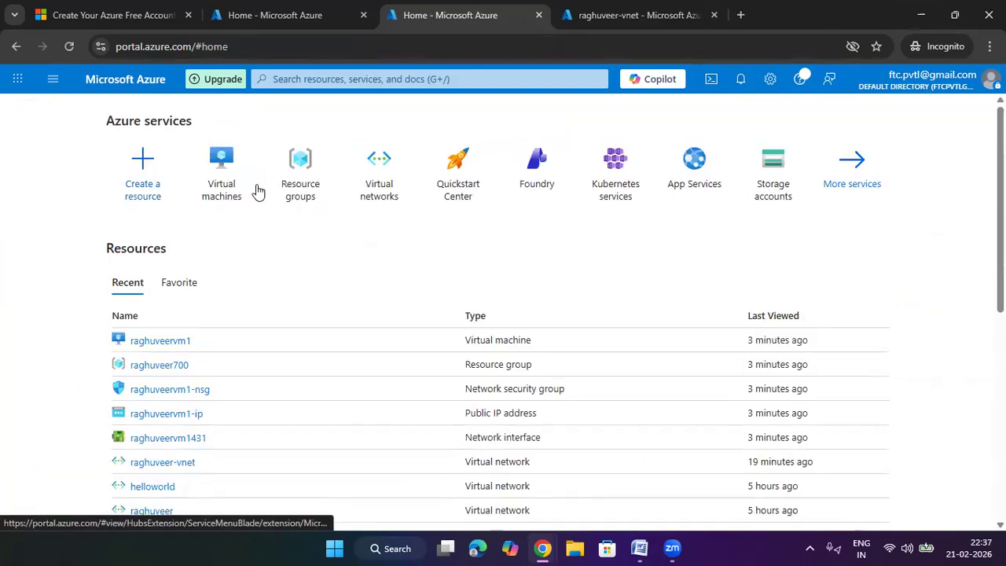
left_click(226, 182)
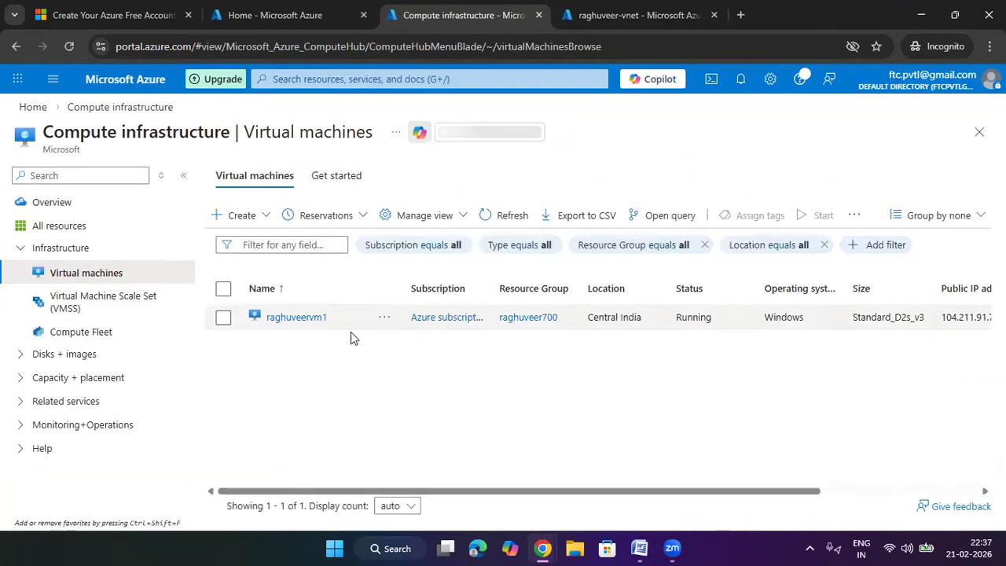
left_click(255, 217)
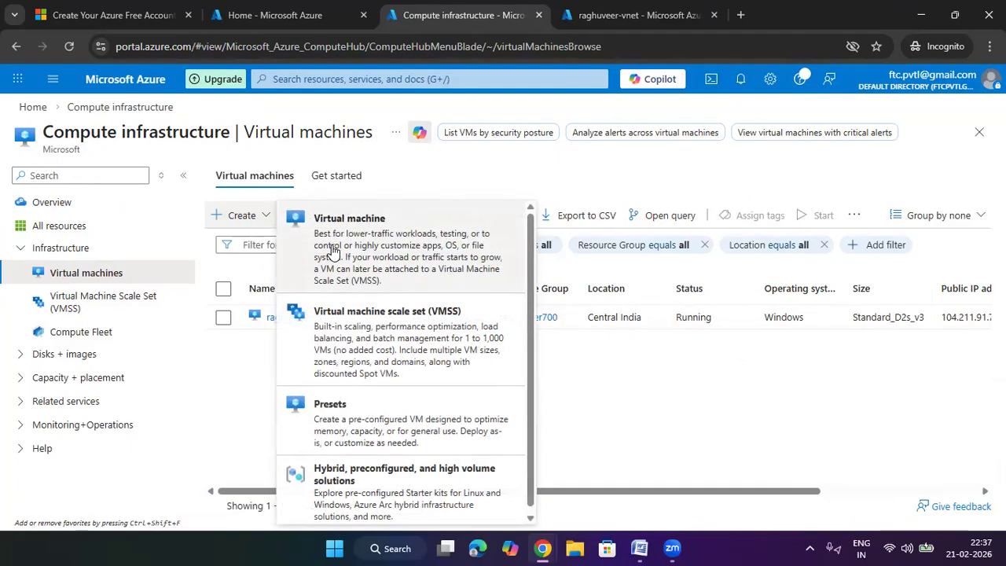
left_click(508, 250)
Assign the new virtual machine to resource group raghuveer700 and name it raghuveervm2.
scroll(694, 323, "down", 3)
left_click(352, 287)
left_click(317, 359)
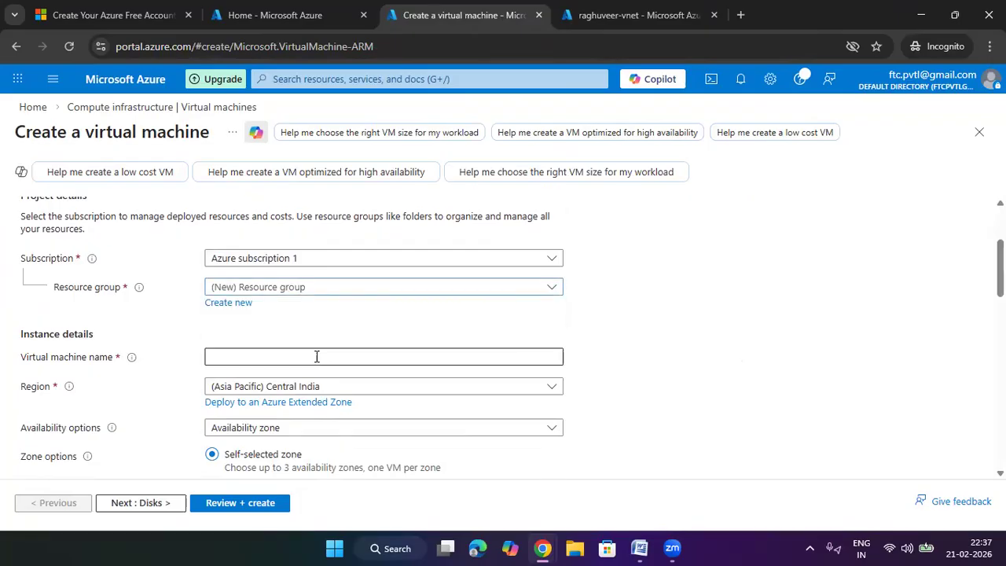
left_click(380, 358)
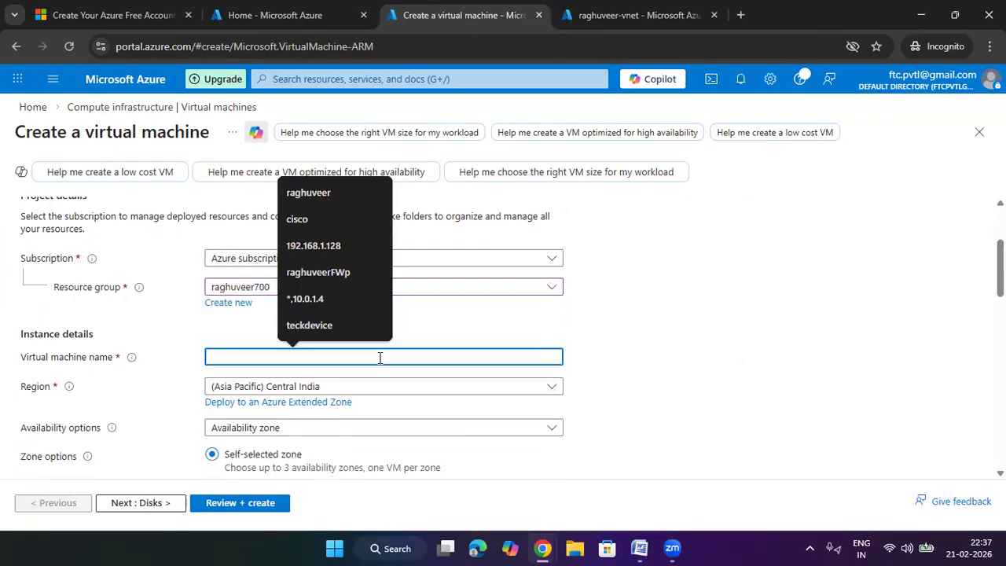
type("raghuveervm2")
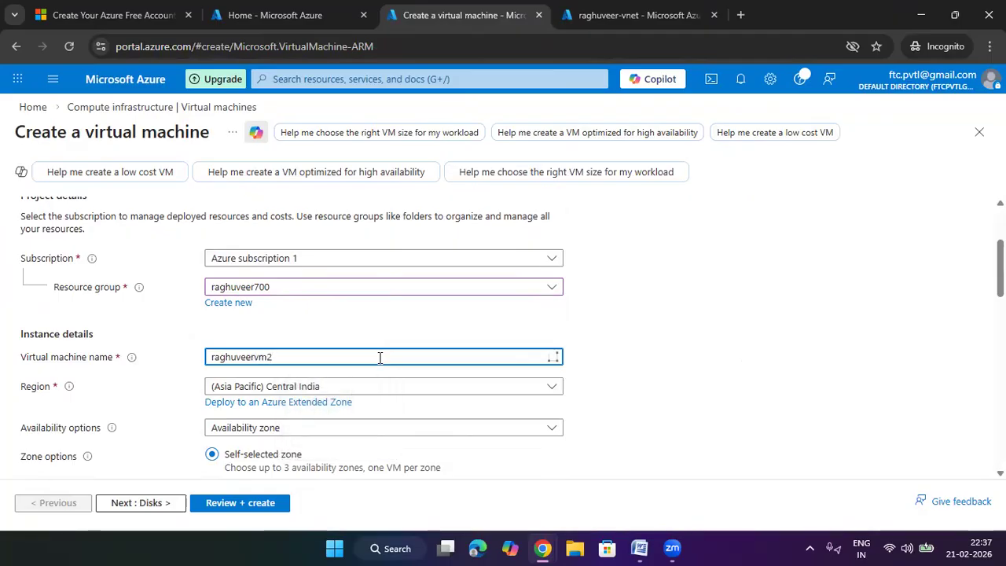
left_click(681, 346)
scroll(676, 343, "down", 1)
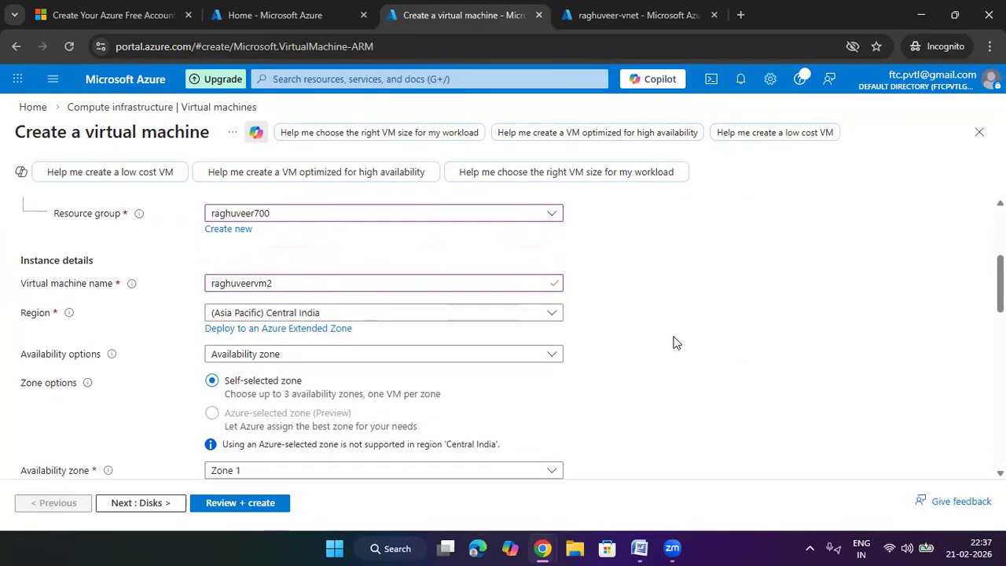
Set the new virtual machine's availability option to No infrastructure redundancy required, keeping the Windows Server 2025 Datacenter image.
left_click(356, 363)
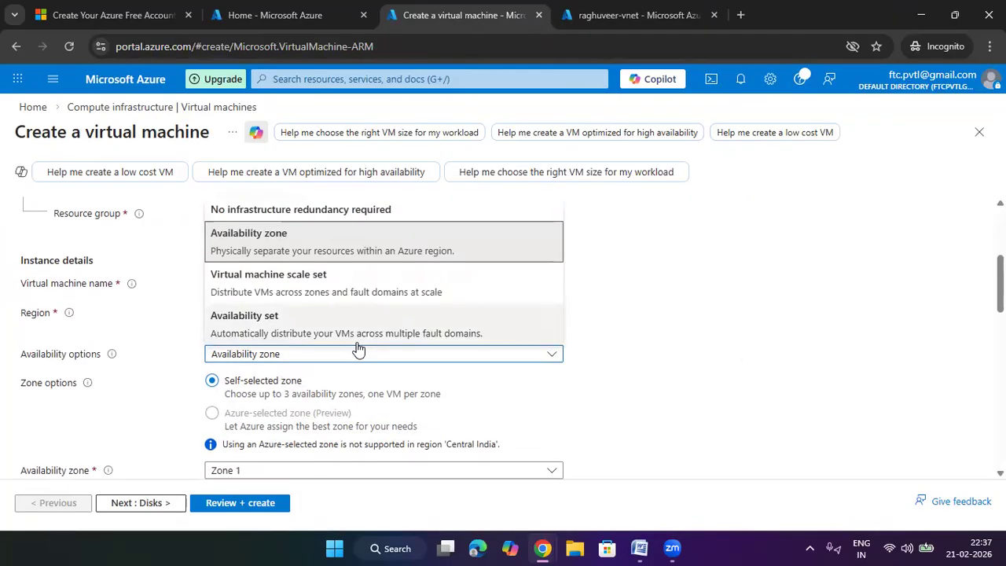
left_click(344, 210)
scroll(564, 307, "down", 2)
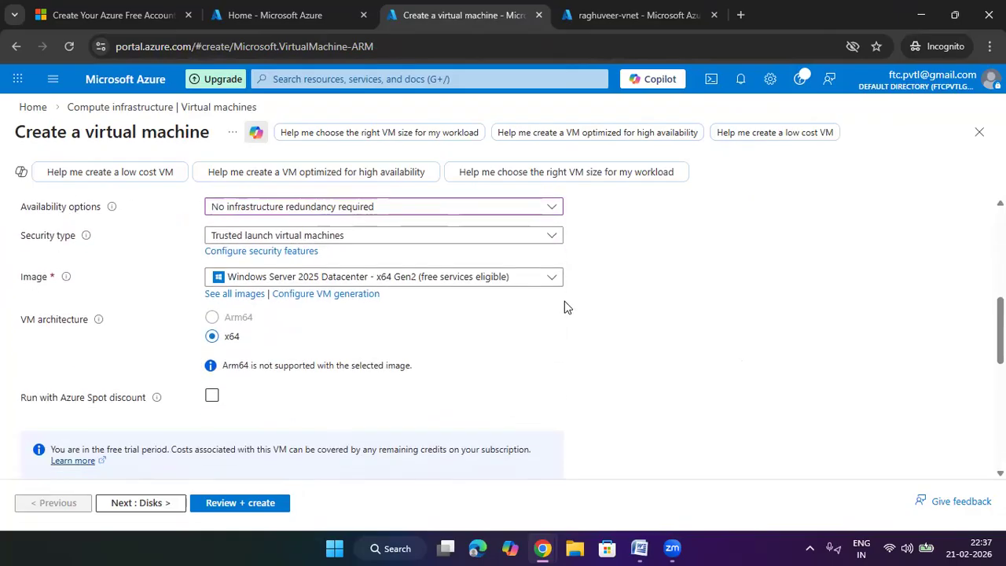
left_click(351, 279)
left_click(352, 279)
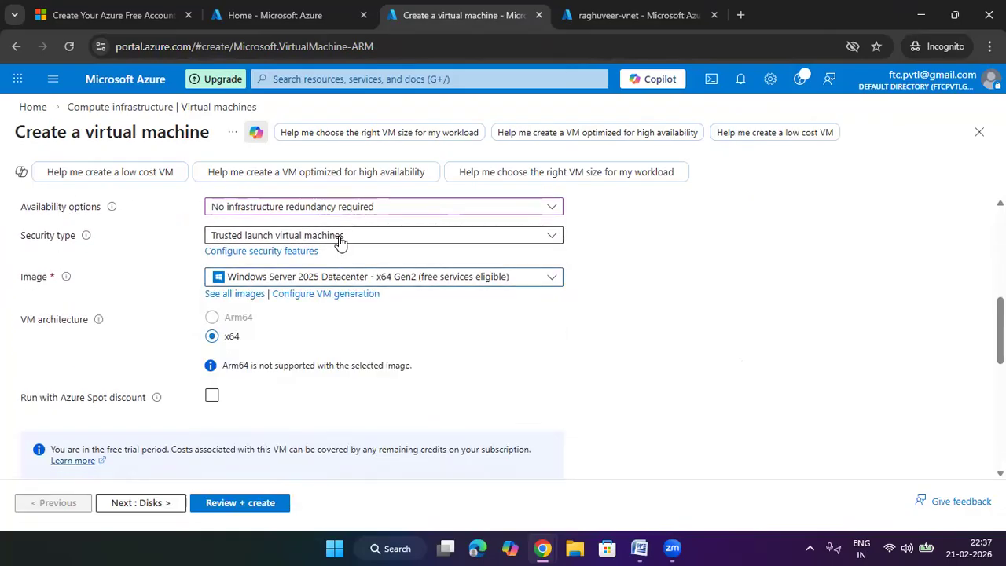
Enter the administrator username for the new virtual machine.
scroll(707, 305, "down", 2)
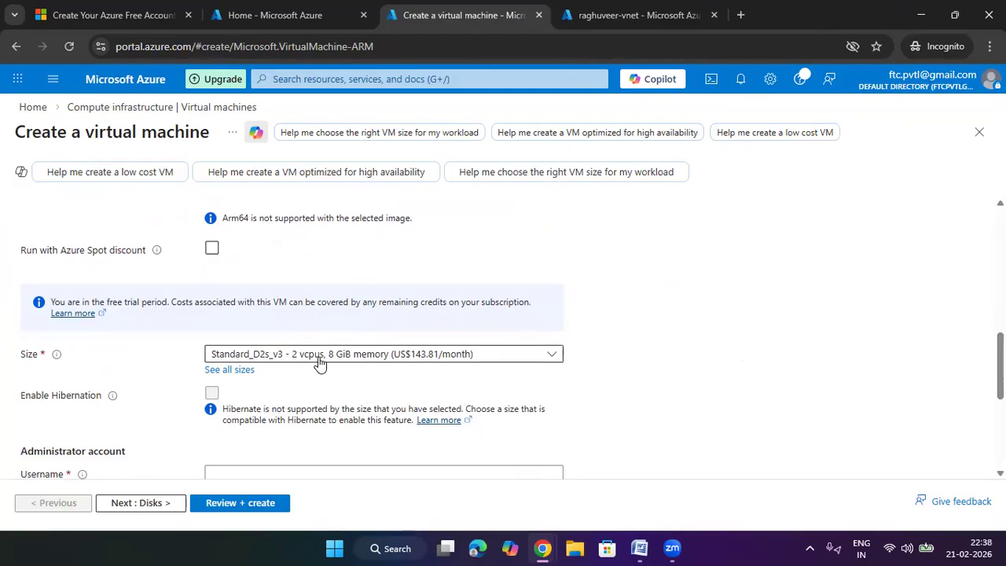
scroll(416, 386, "down", 1)
scroll(417, 386, "down", 2)
left_click(359, 327)
type("raghuveer")
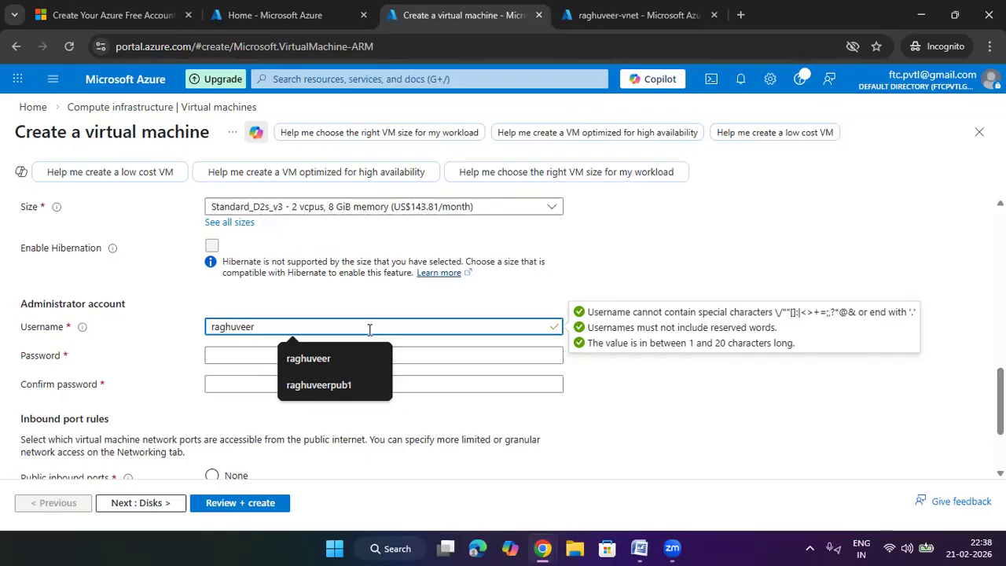
type("v2")
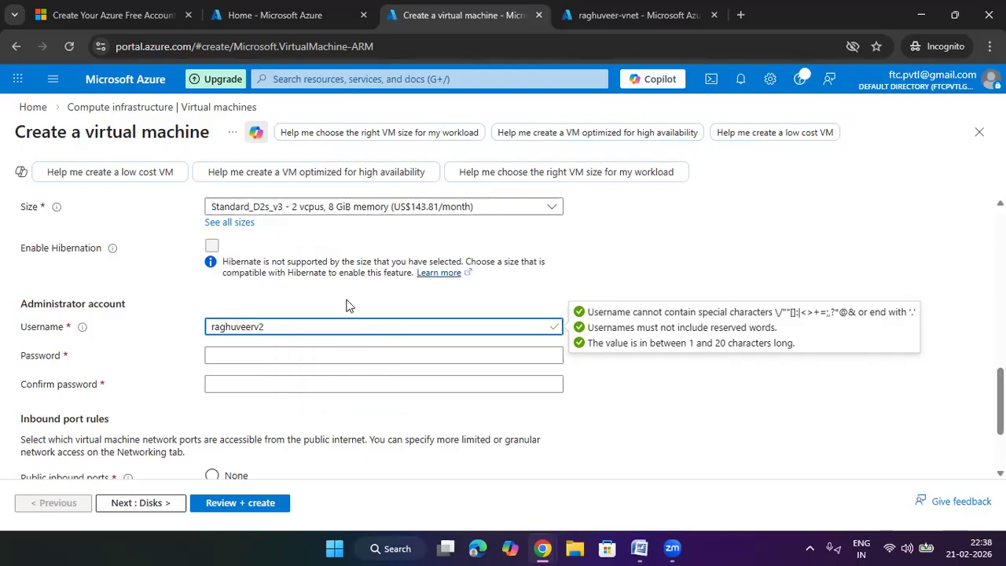
key("BackSpace")
type("m")
key("BackSpace")
key("BackSpace")
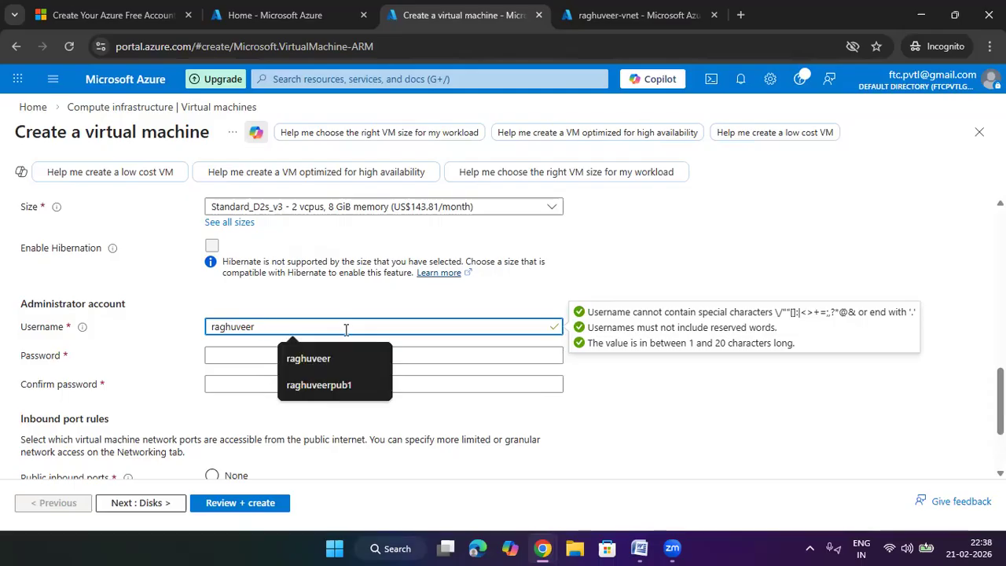
Enter and confirm the administrator account password for the new virtual machine.
left_click(233, 353)
type("••••••••••")
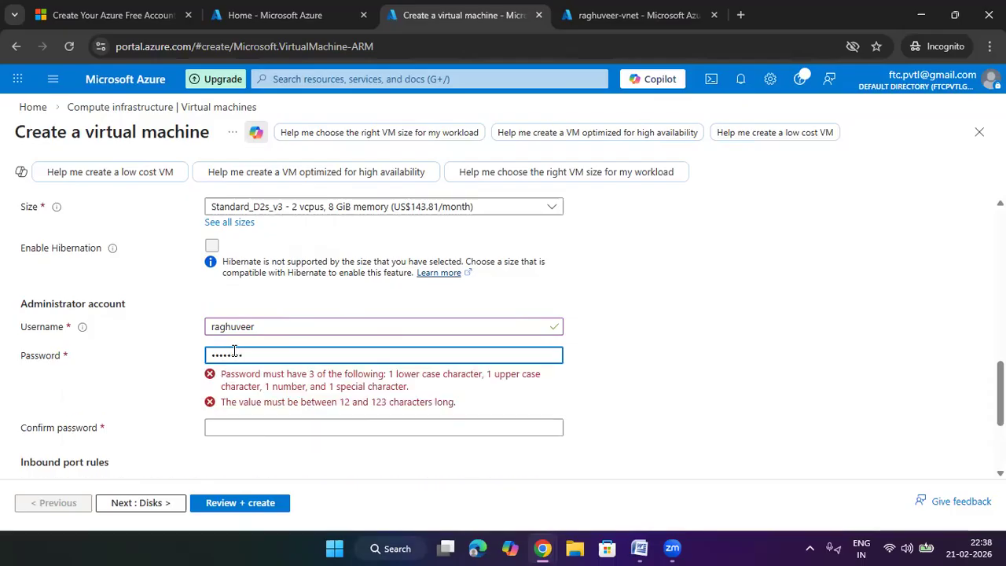
type("••")
left_click(243, 385)
type("••••••••••••")
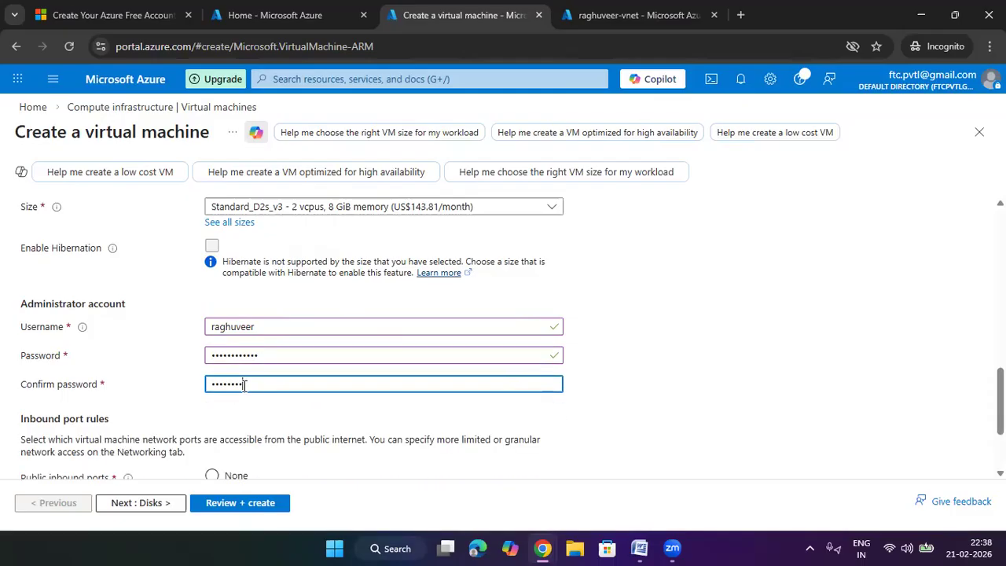
left_click(731, 366)
Try to place the new virtual machine in the AzureFirewallSubnet of the existing raghuveer-vnet network.
scroll(732, 363, "down", 1)
scroll(732, 363, "up", 10)
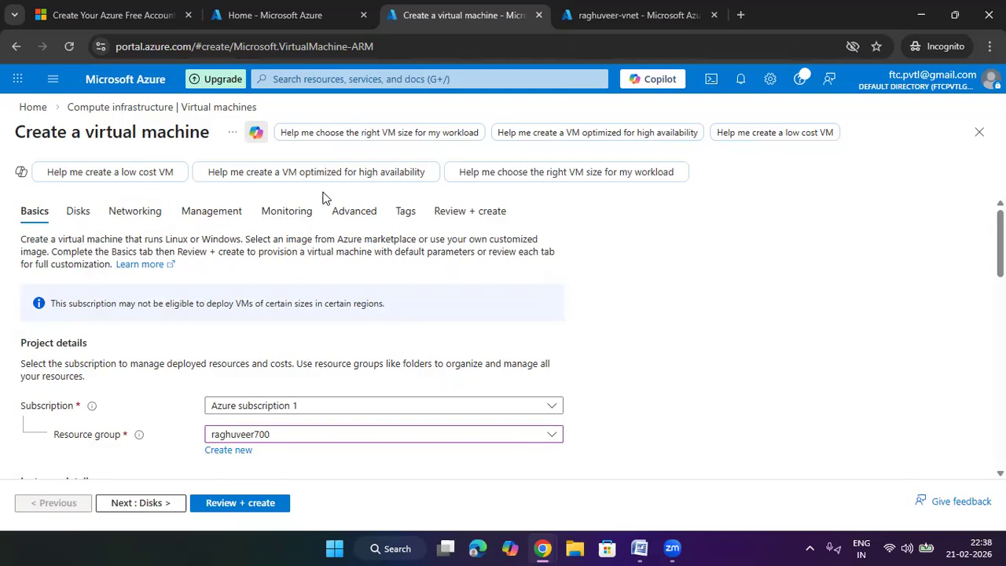
left_click(159, 214)
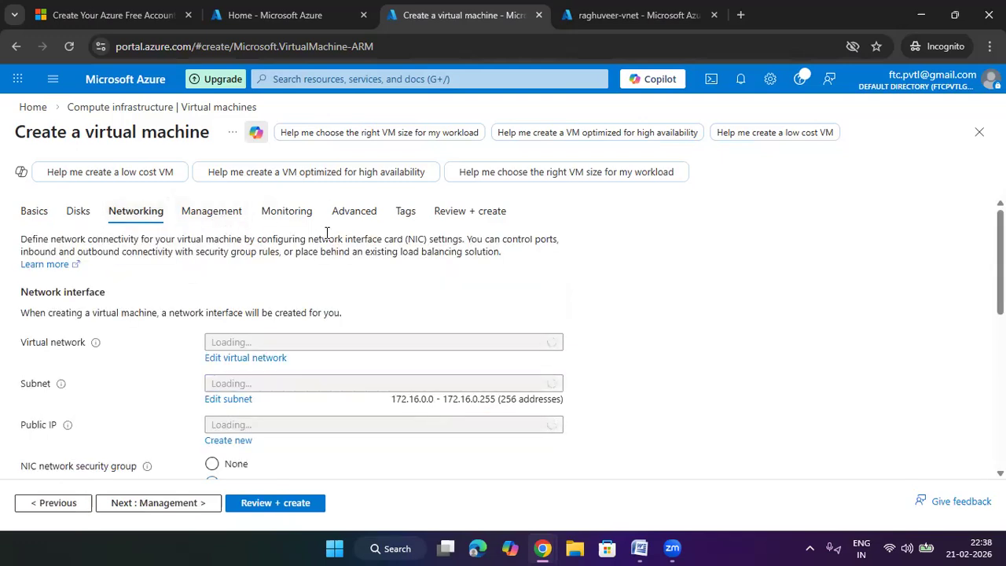
left_click(307, 344)
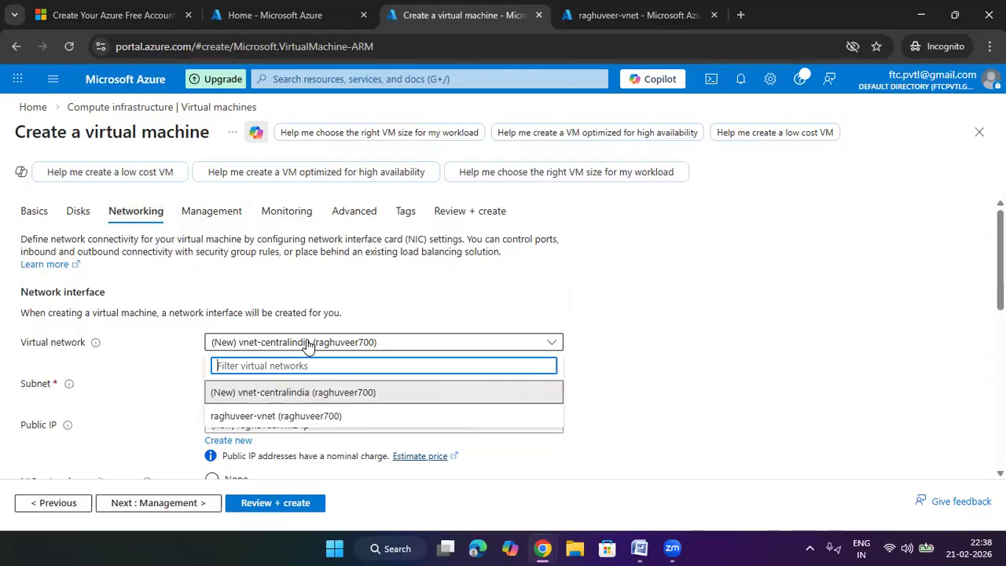
left_click(330, 415)
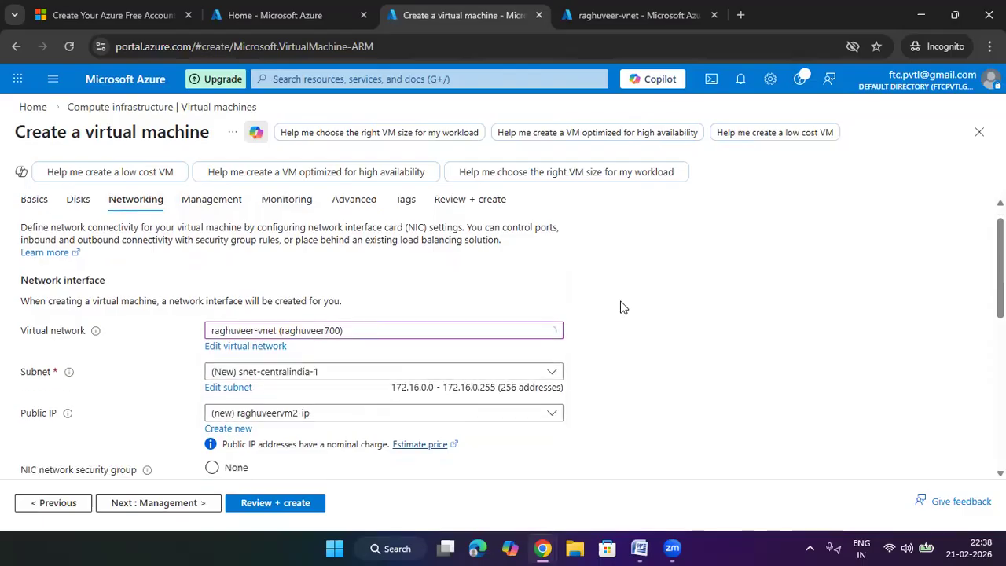
scroll(429, 243, "down", 3)
scroll(419, 252, "up", 1)
left_click(339, 238)
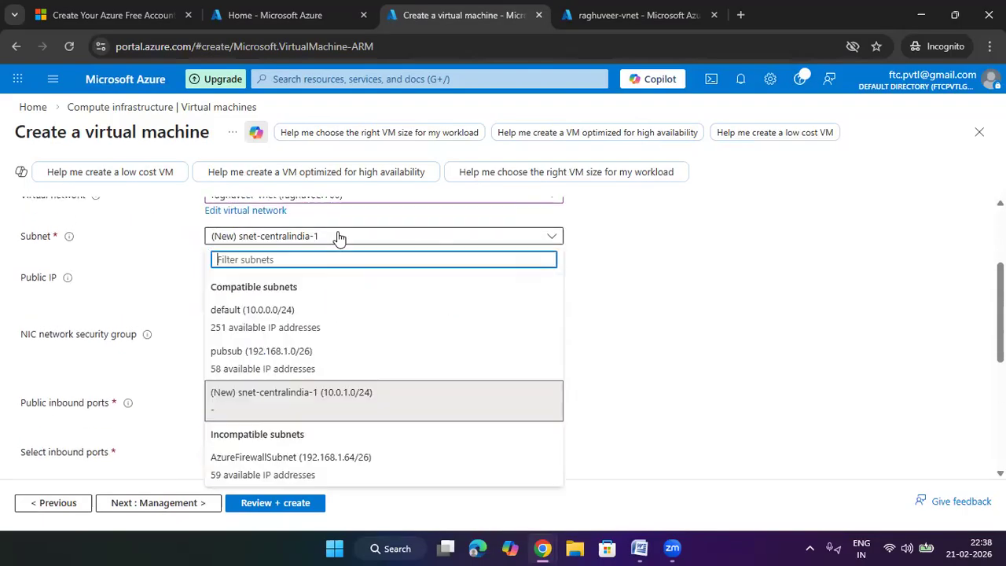
left_click(317, 462)
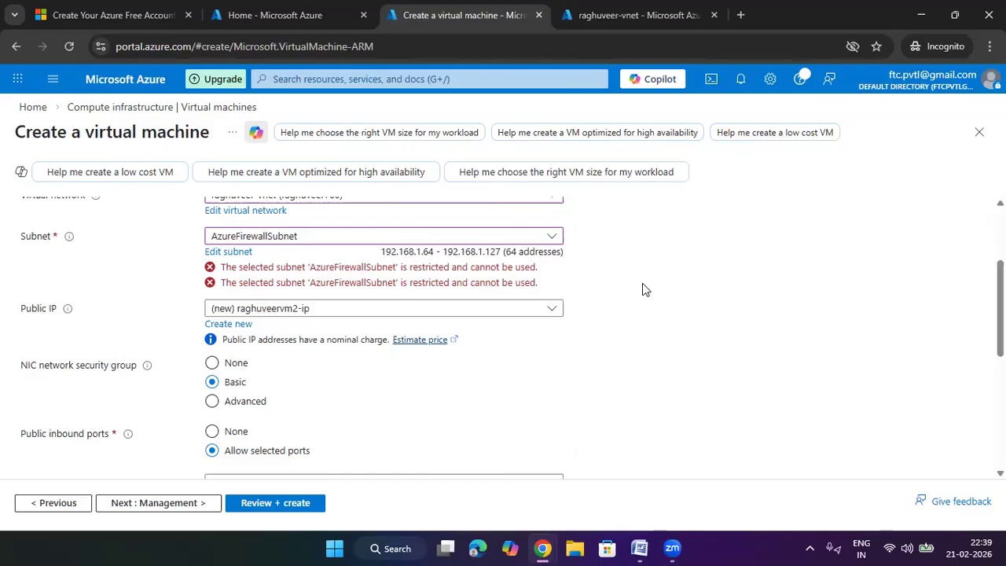
Recheck the virtual network's subnets, discard the unfinished virtual machine and return to the portal's home page.
scroll(642, 289, "up", 2)
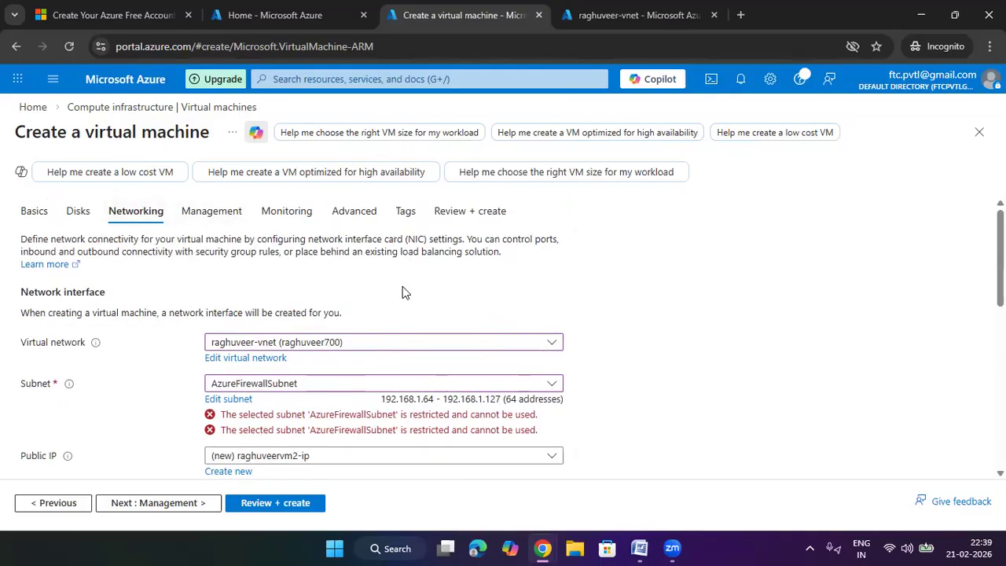
left_click(643, 16)
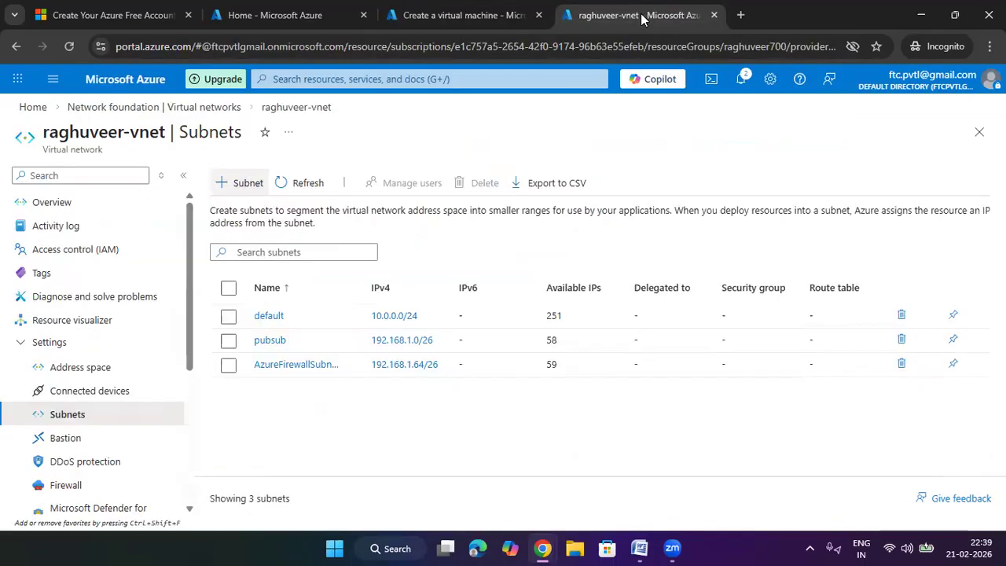
left_click(464, 15)
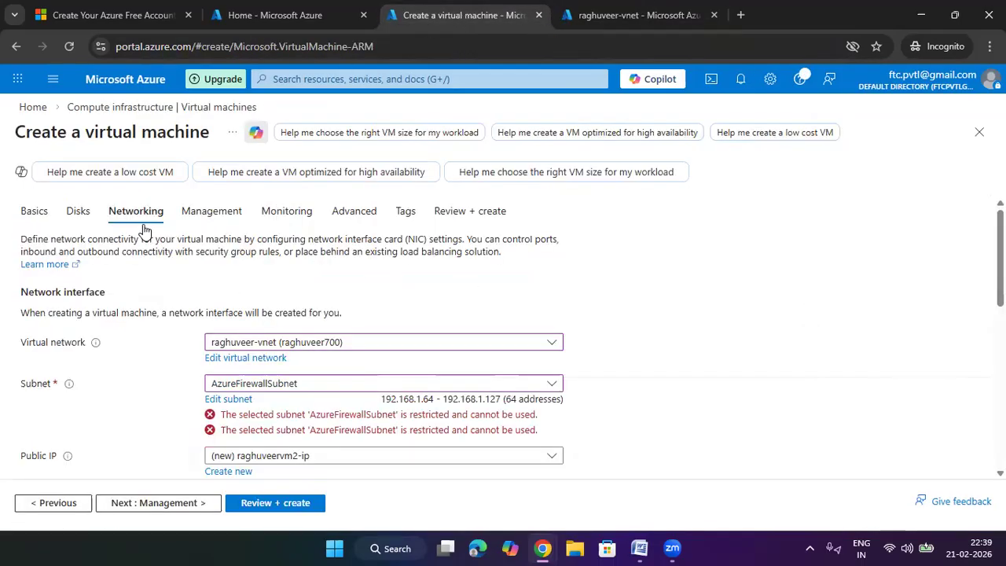
left_click(36, 108)
left_click(568, 141)
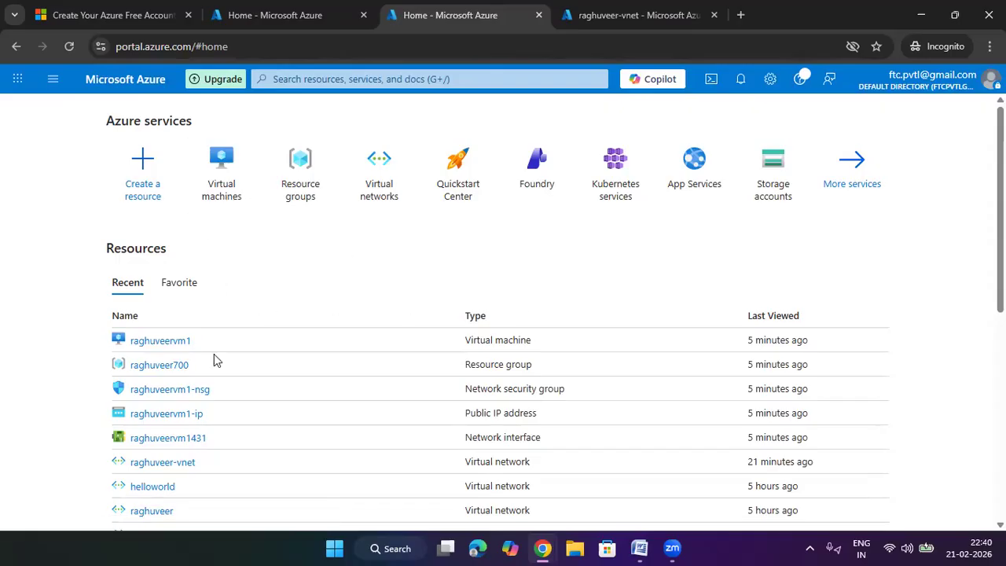
scroll(293, 376, "down", 1)
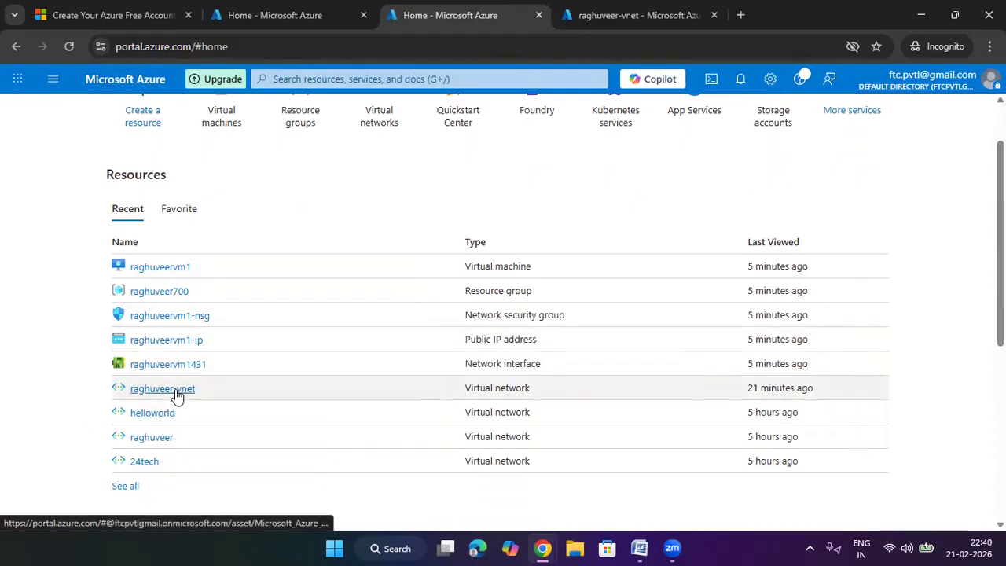
Open the raghuveer700 resource group and review the resources it contains, including the virtual machine's network interface and disk.
scroll(189, 307, "up", 2)
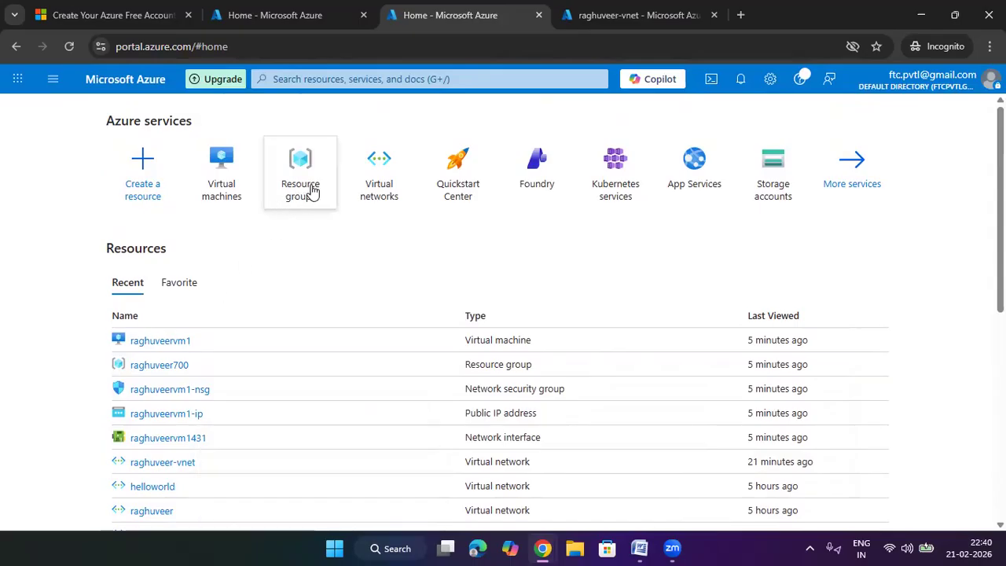
left_click(315, 190)
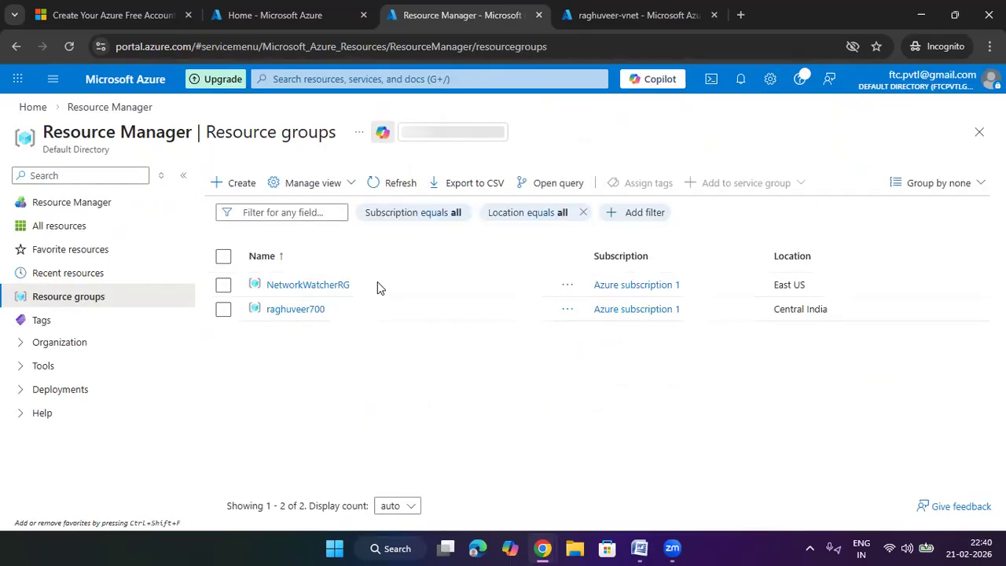
left_click(297, 309)
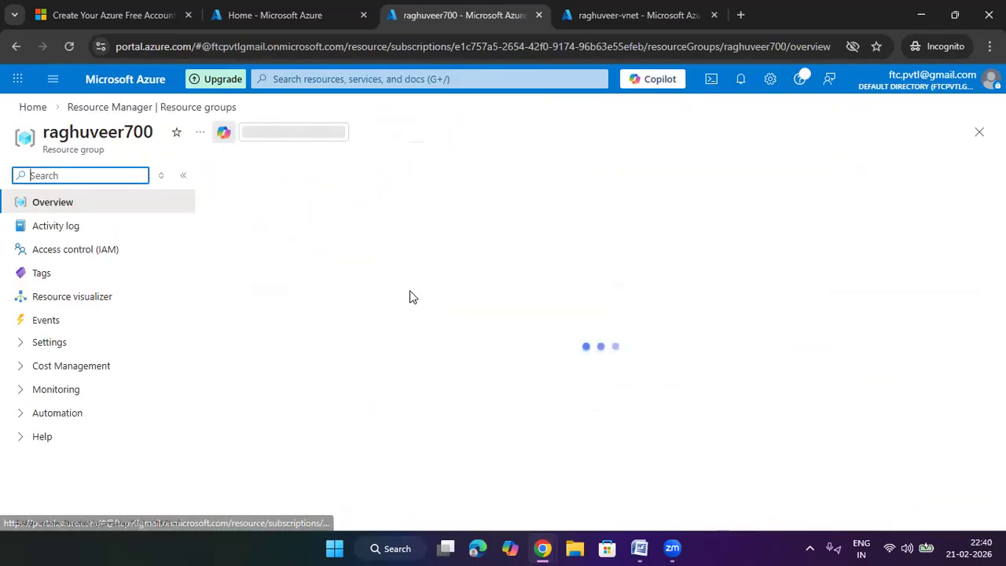
scroll(355, 314, "down", 1)
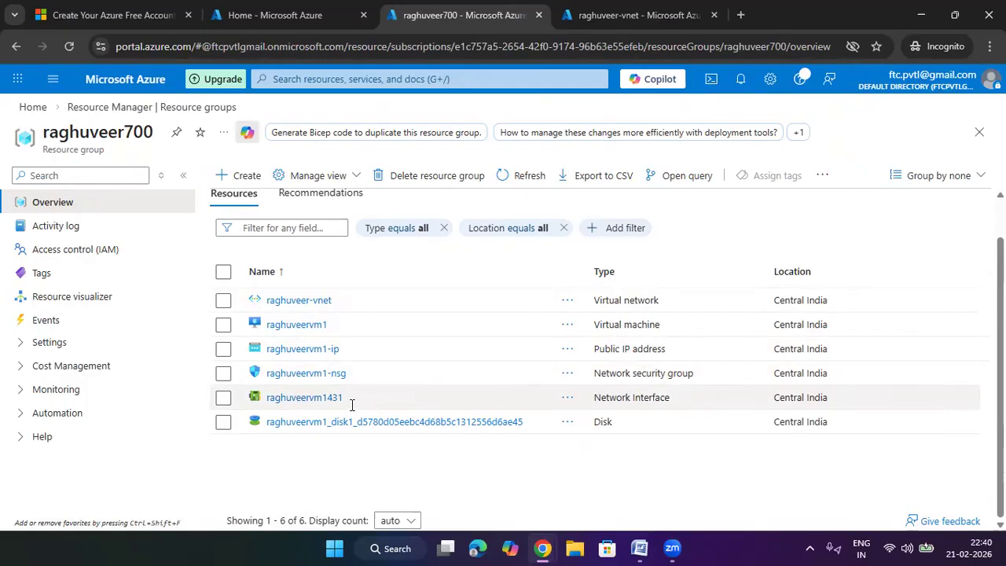
left_click_drag(672, 398, 595, 421)
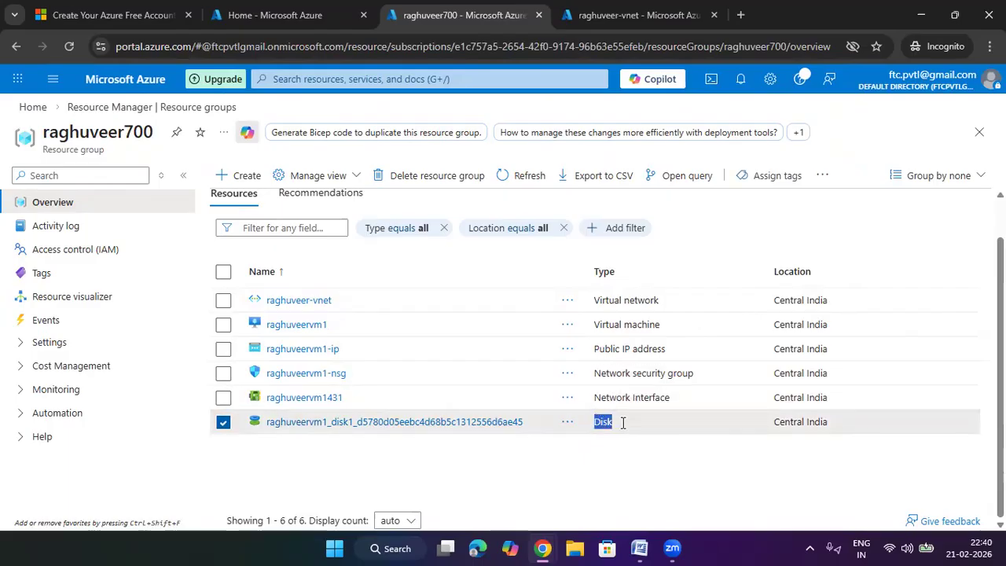
left_click(623, 422)
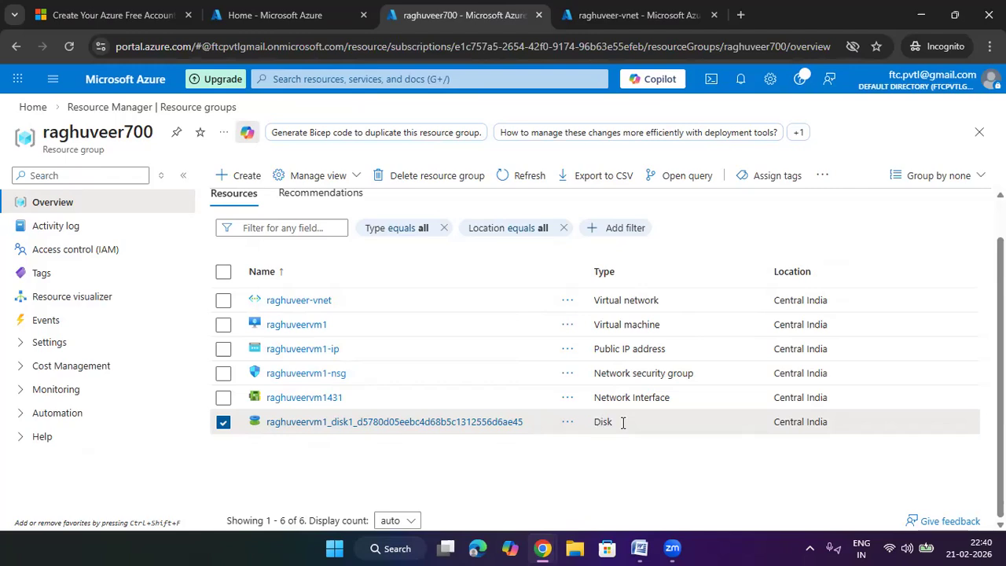
scroll(623, 422, "up", 1)
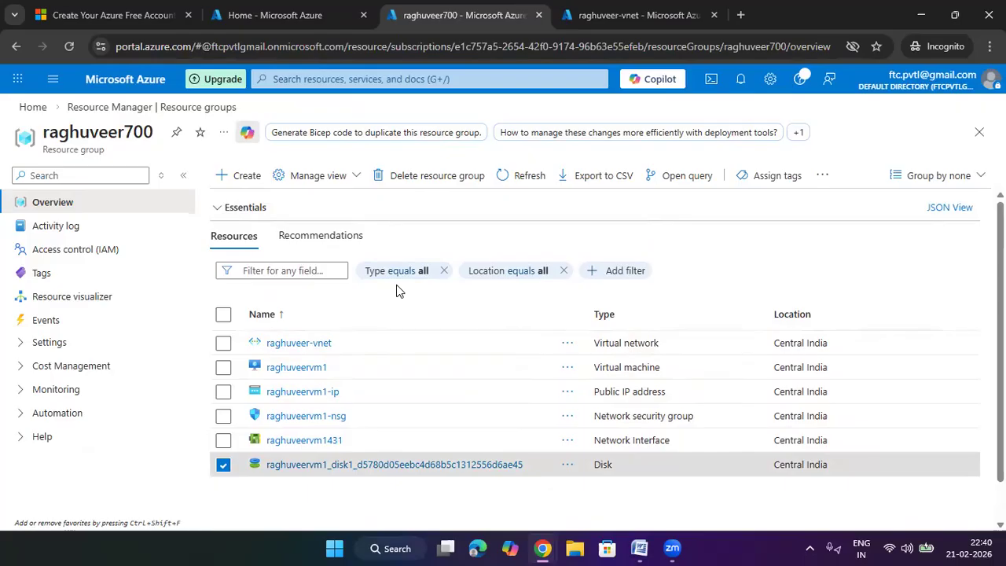
Delete the raghuveer700 resource group with force delete for its virtual machines, entering the group name and confirming the permanent deletion.
left_click(445, 183)
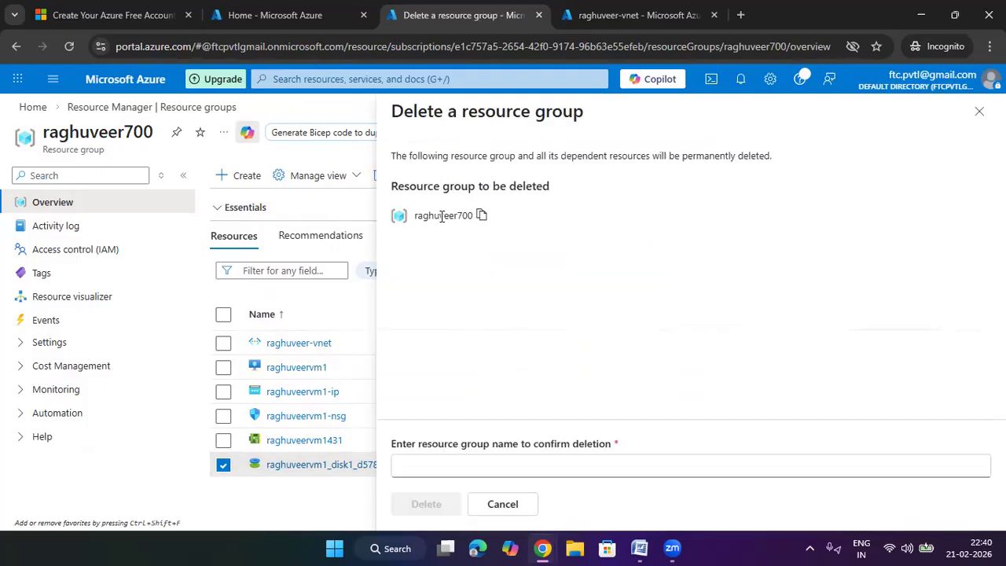
left_click(482, 217)
left_click(506, 465)
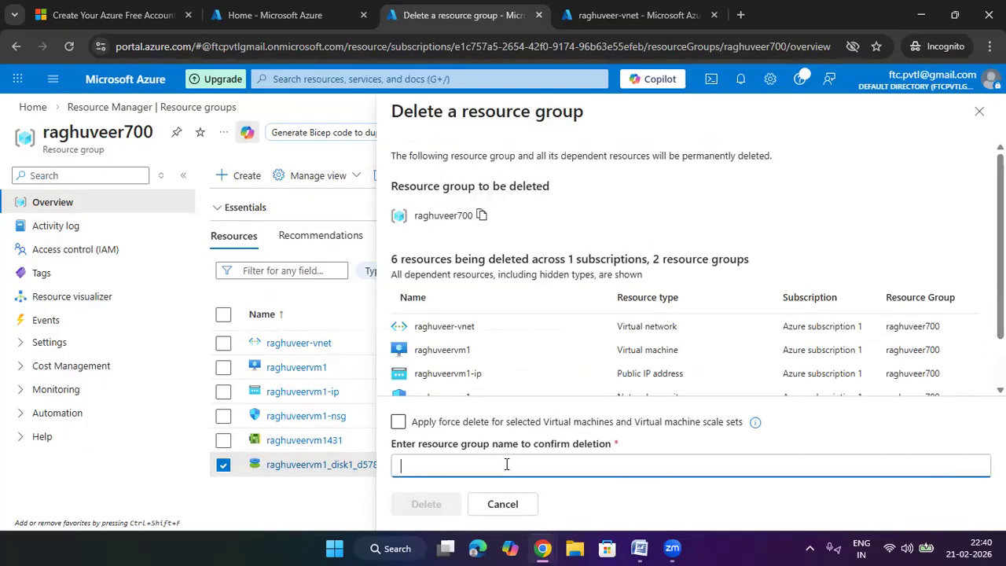
key("ctrl+v")
left_click(399, 422)
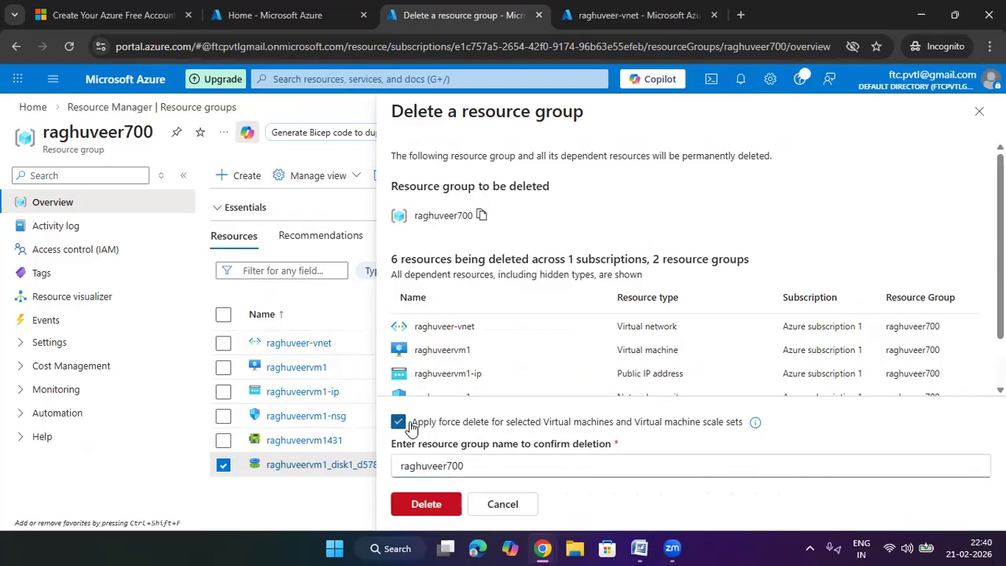
left_click(440, 503)
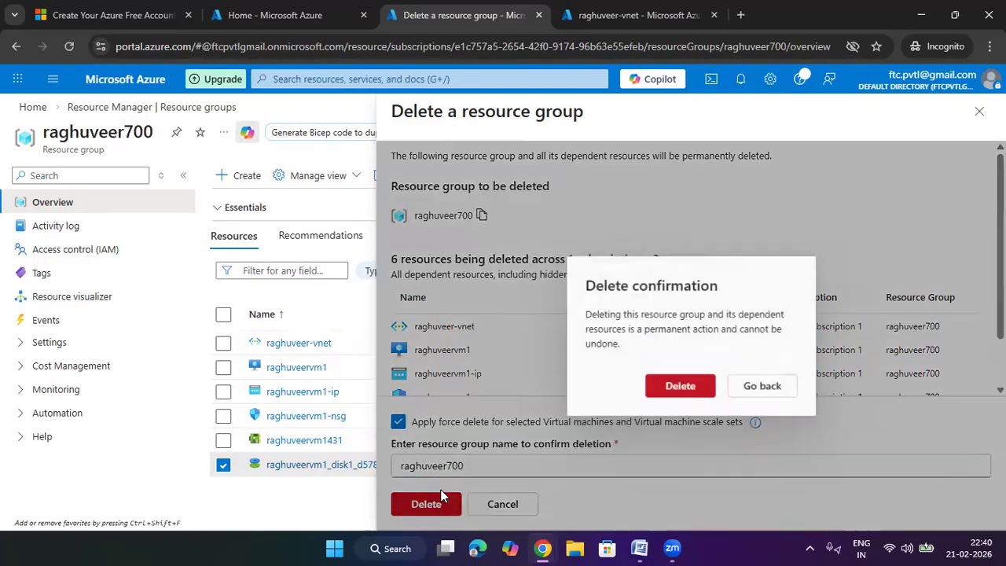
left_click(688, 389)
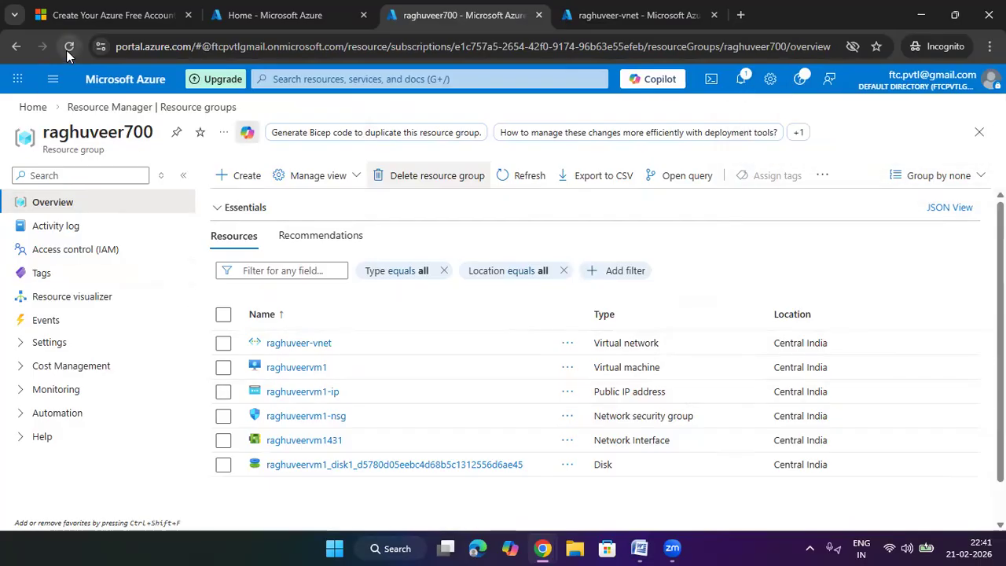
Monitor the resource group deletion by refreshing the resource list in its current view and checking the portal notifications.
left_click(514, 178)
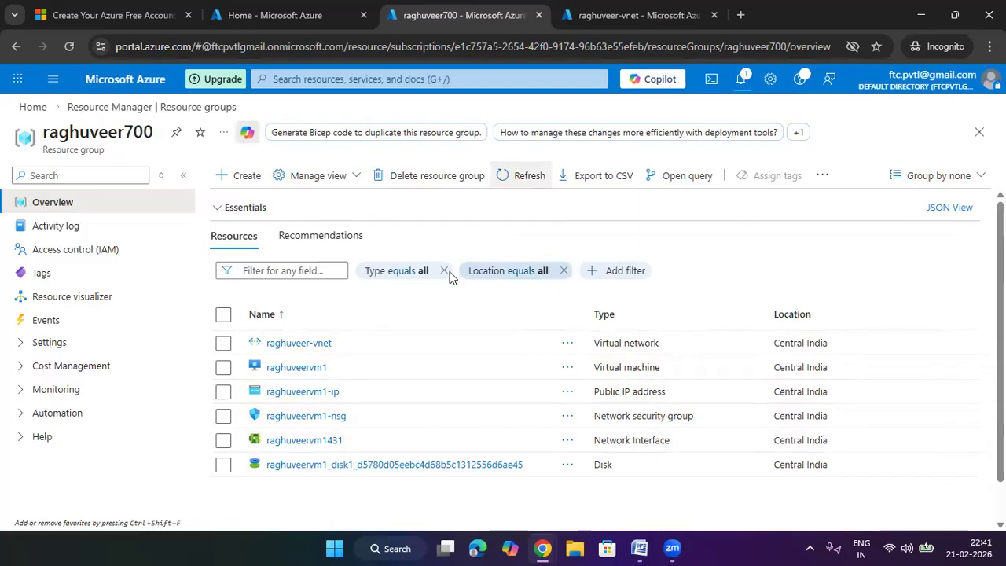
left_click(502, 180)
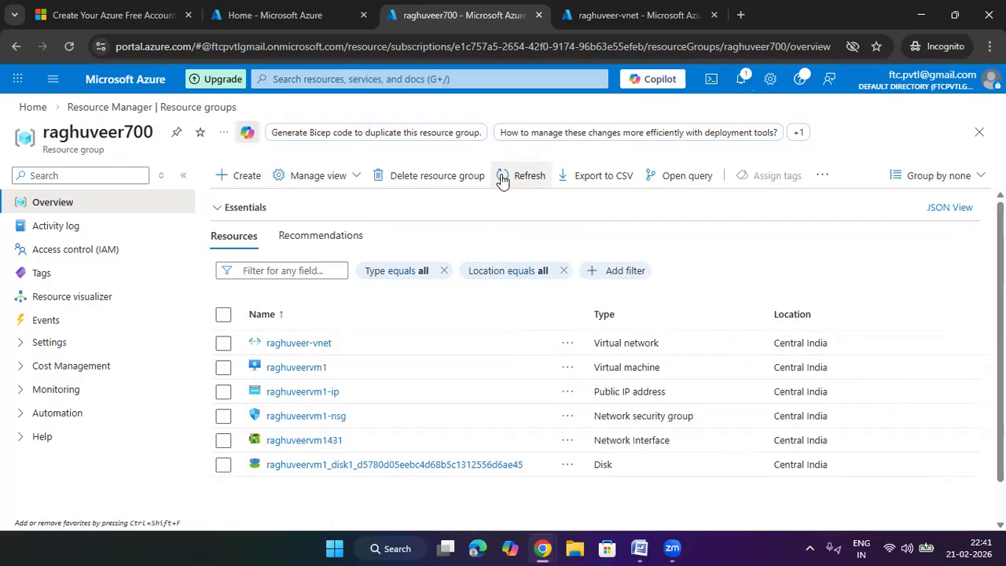
left_click(502, 180)
left_click(503, 180)
left_click(502, 180)
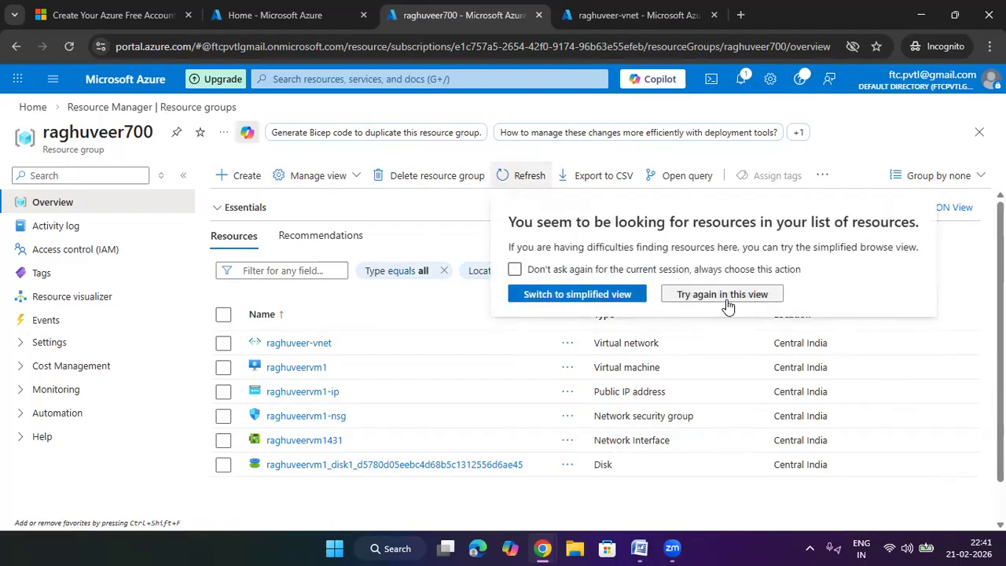
left_click(724, 298)
left_click(505, 180)
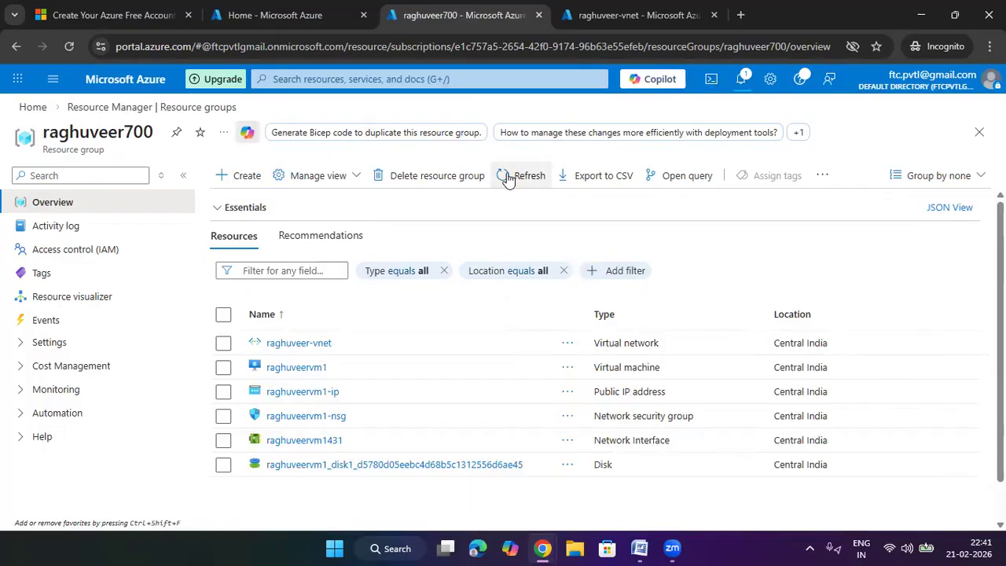
left_click(745, 79)
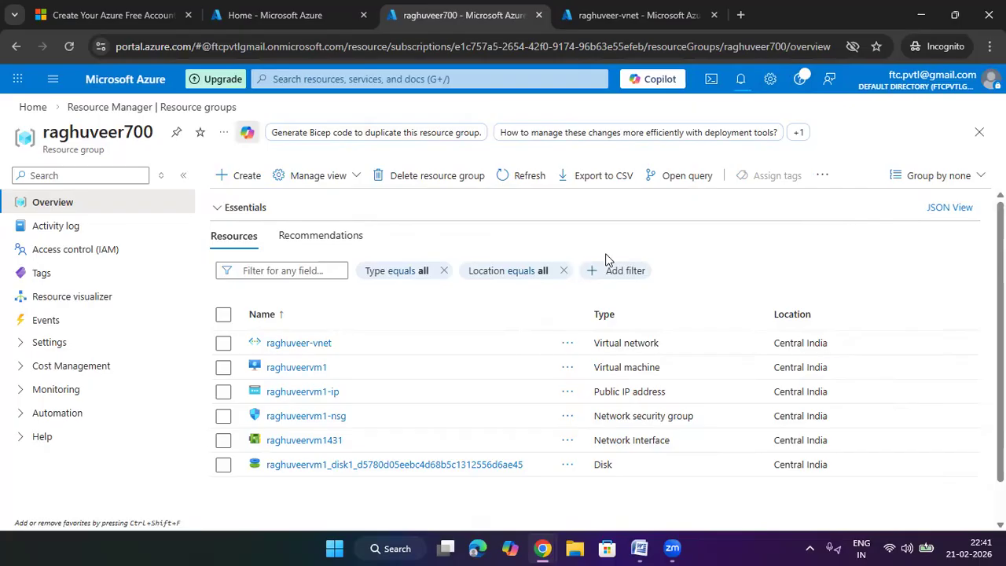
left_click(528, 176)
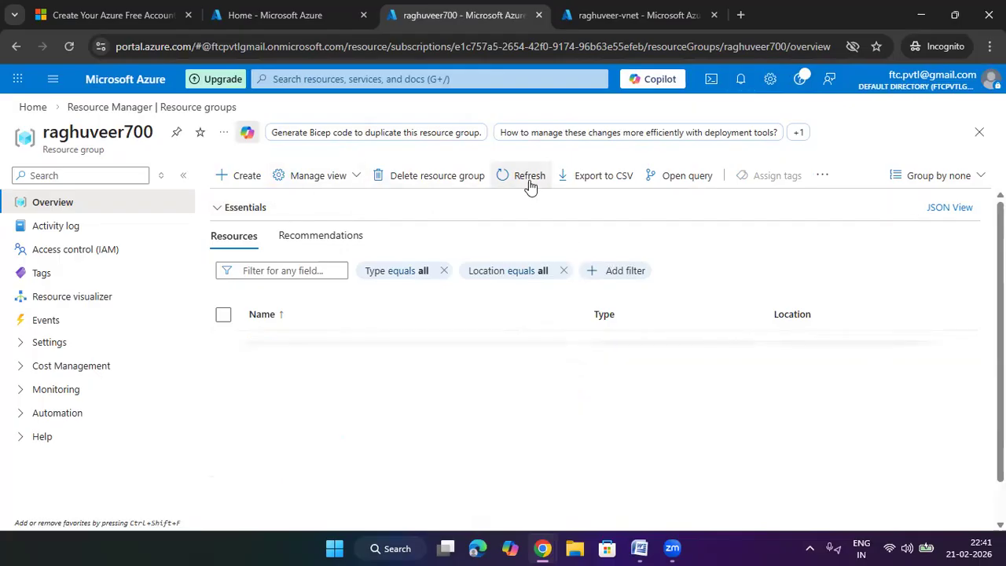